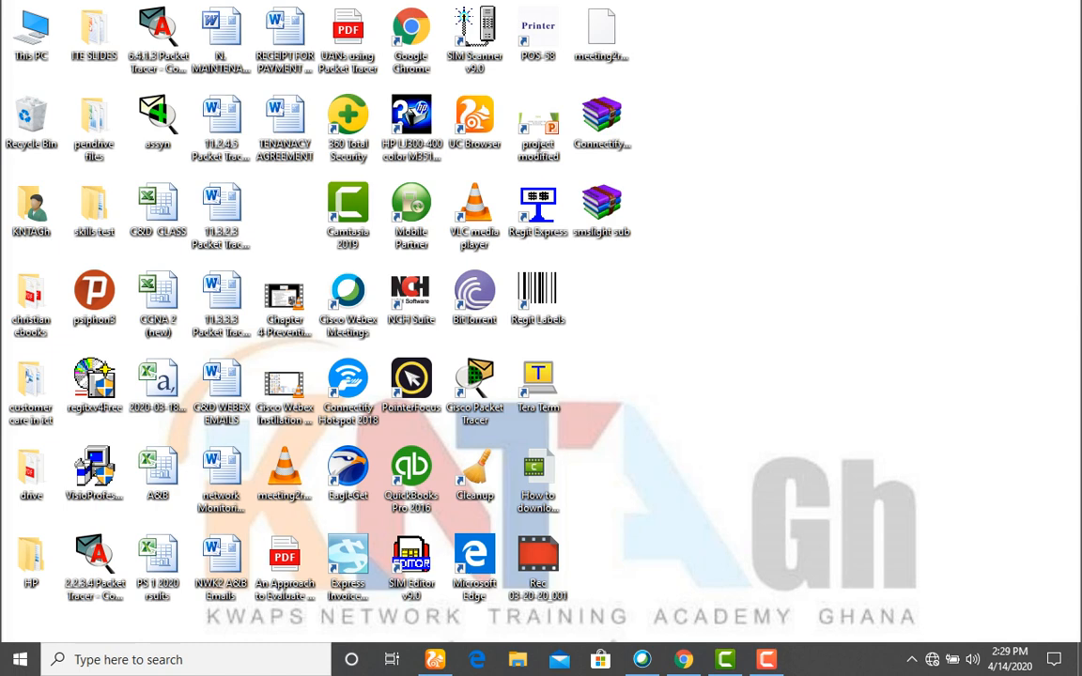
# Launch Cisco Packet Tracer from its desktop shortcut instead of the 6.4.1.3 activity file.
pyautogui.moveTo(766, 659)
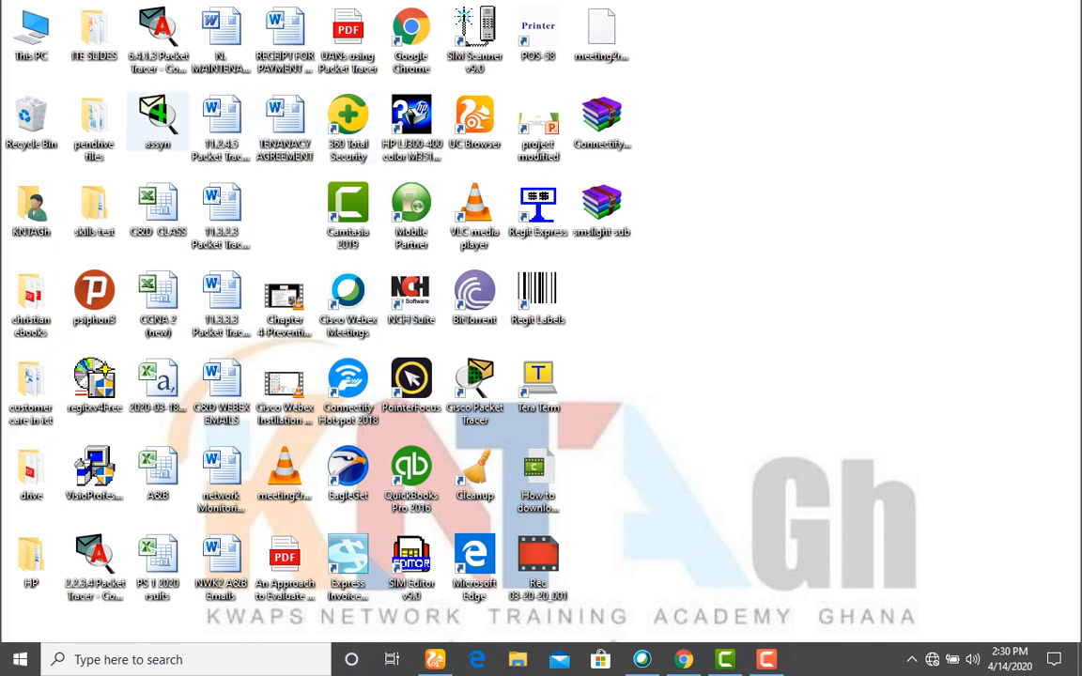
pyautogui.click(158, 38)
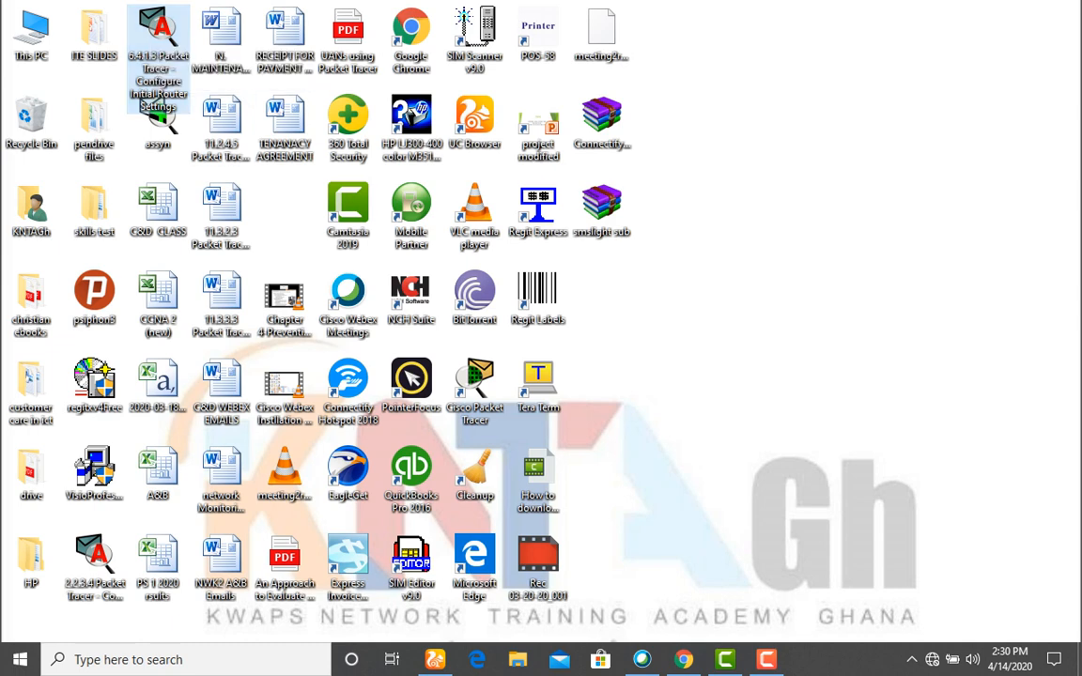
pyautogui.click(474, 385)
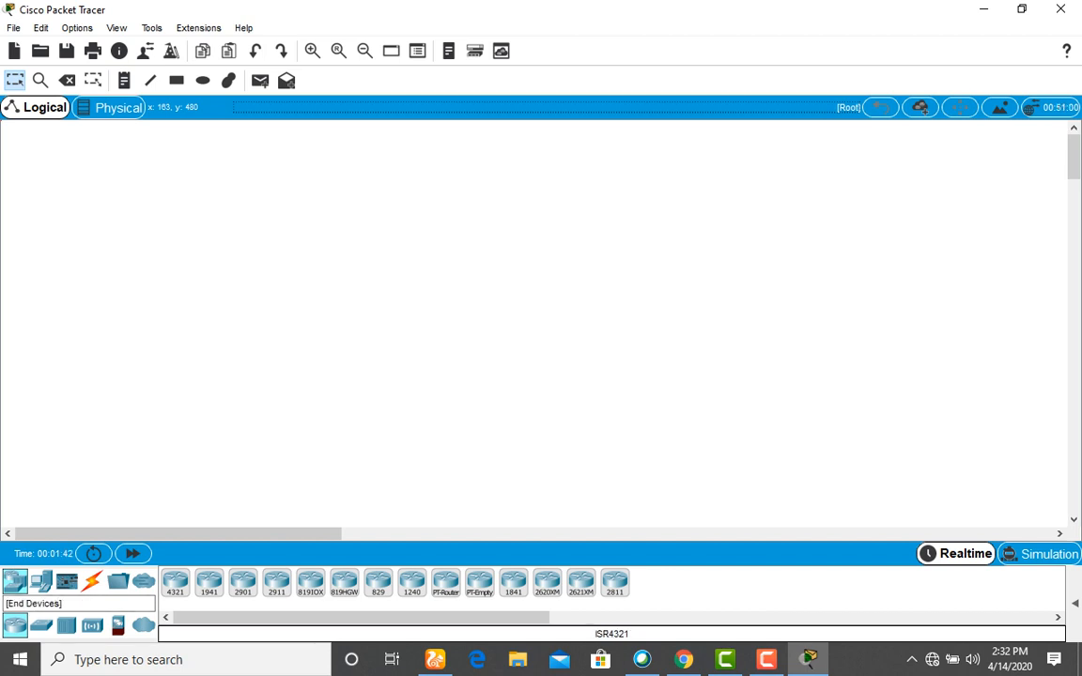
# Browse the End Devices list, then the Components list with MCU Board, SBC Board and Thing.
pyautogui.click(41, 580)
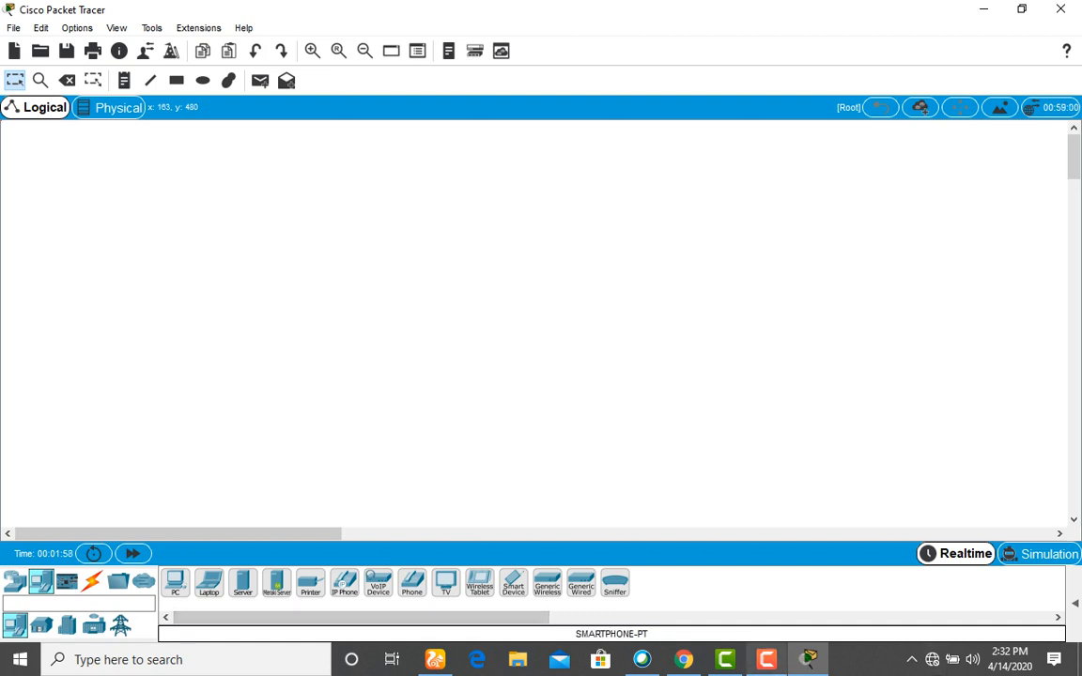
pyautogui.click(767, 659)
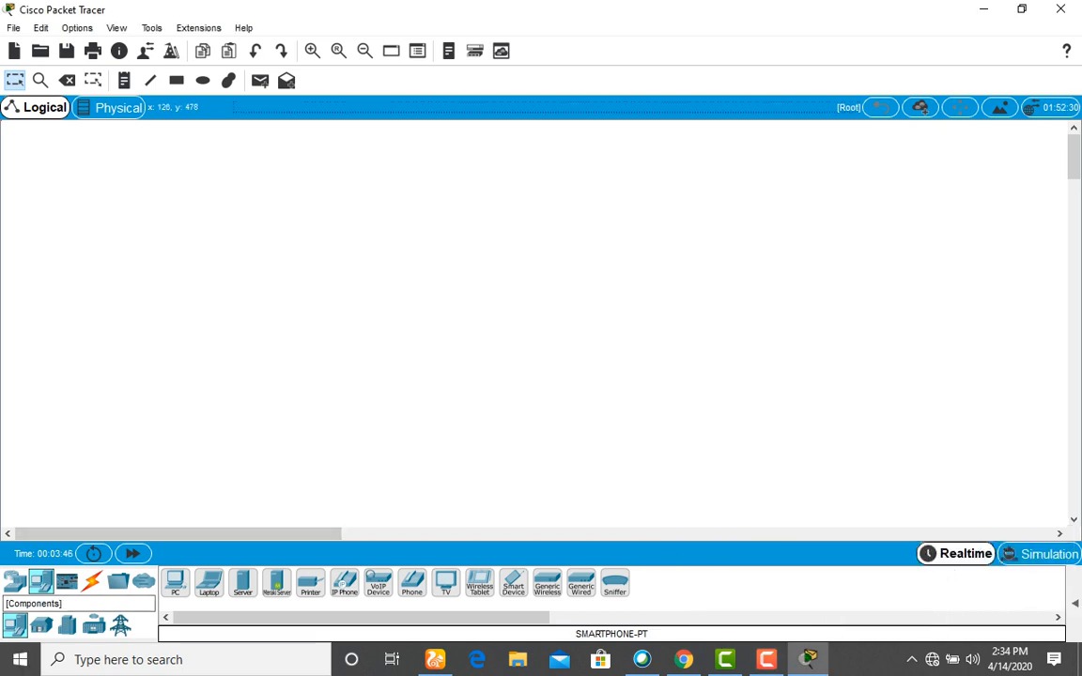
pyautogui.click(66, 582)
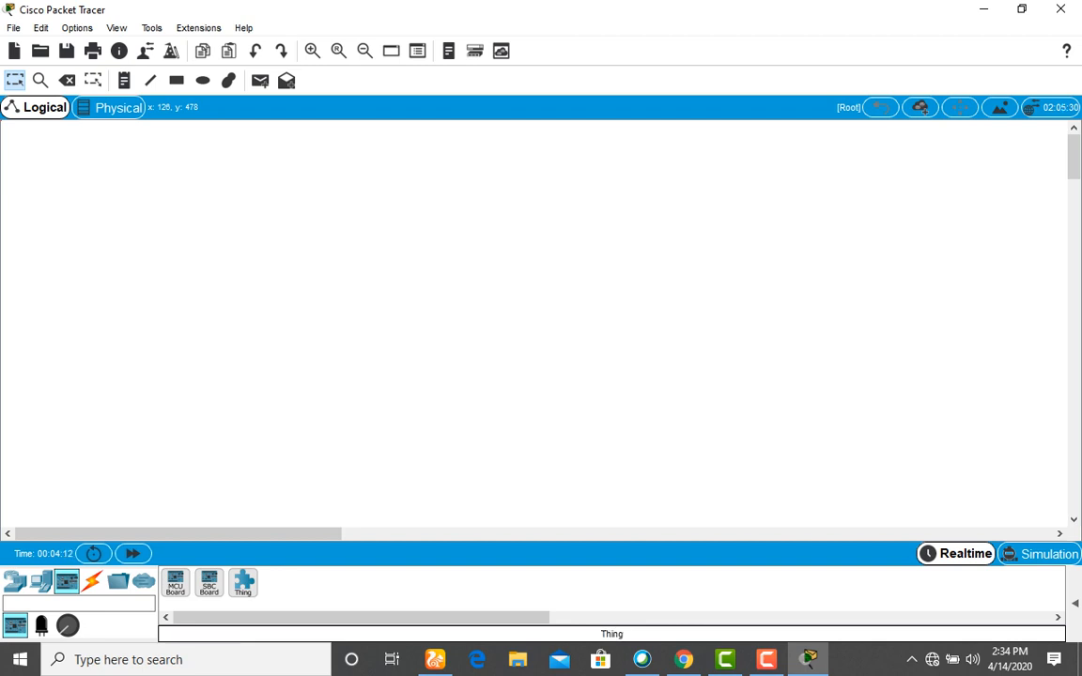
# Show the Connections category listing cable types such as Serial DCE.
pyautogui.click(92, 582)
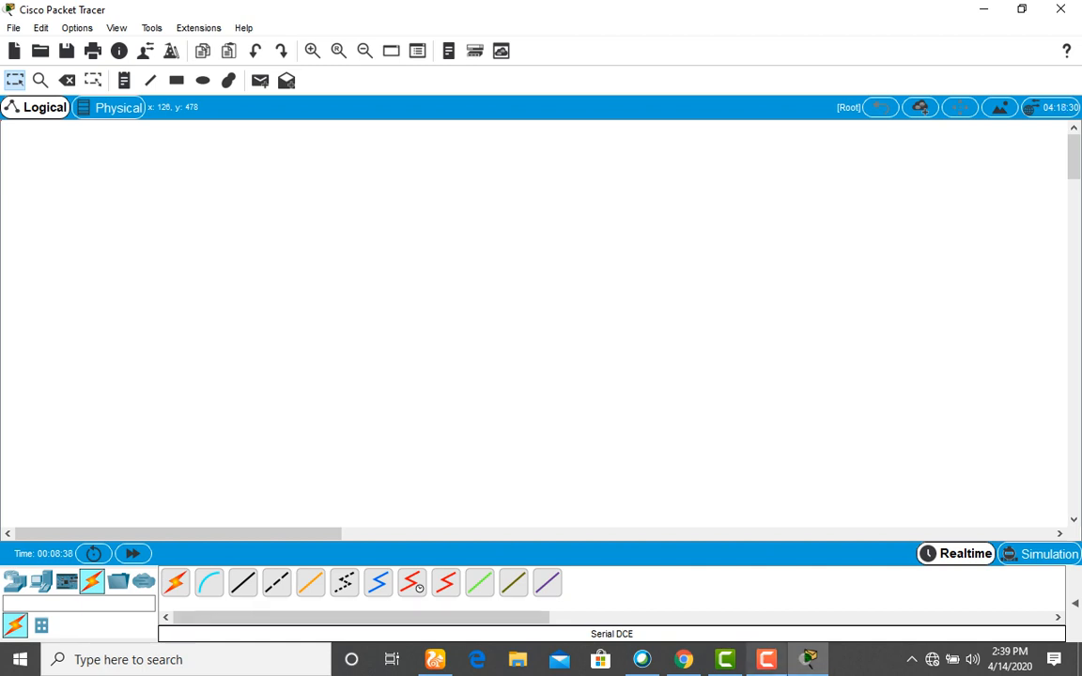
# Switch the device panel to Miscellaneous devices, then to Multiuser Connection devices.
pyautogui.moveTo(767, 660)
pyautogui.click(766, 609)
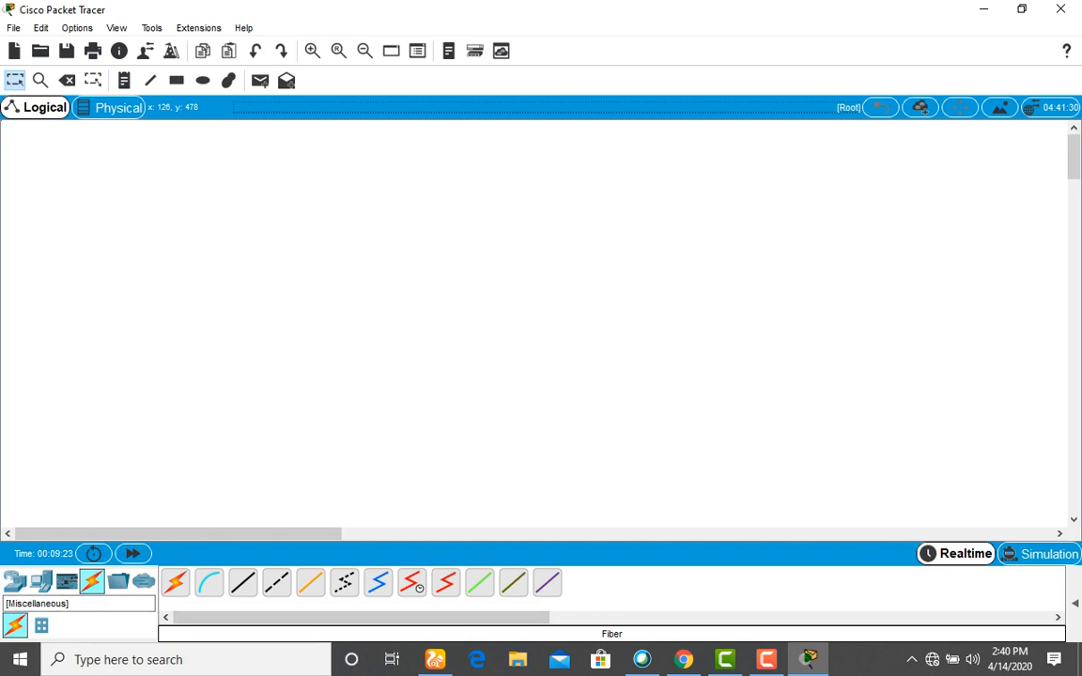
pyautogui.click(117, 582)
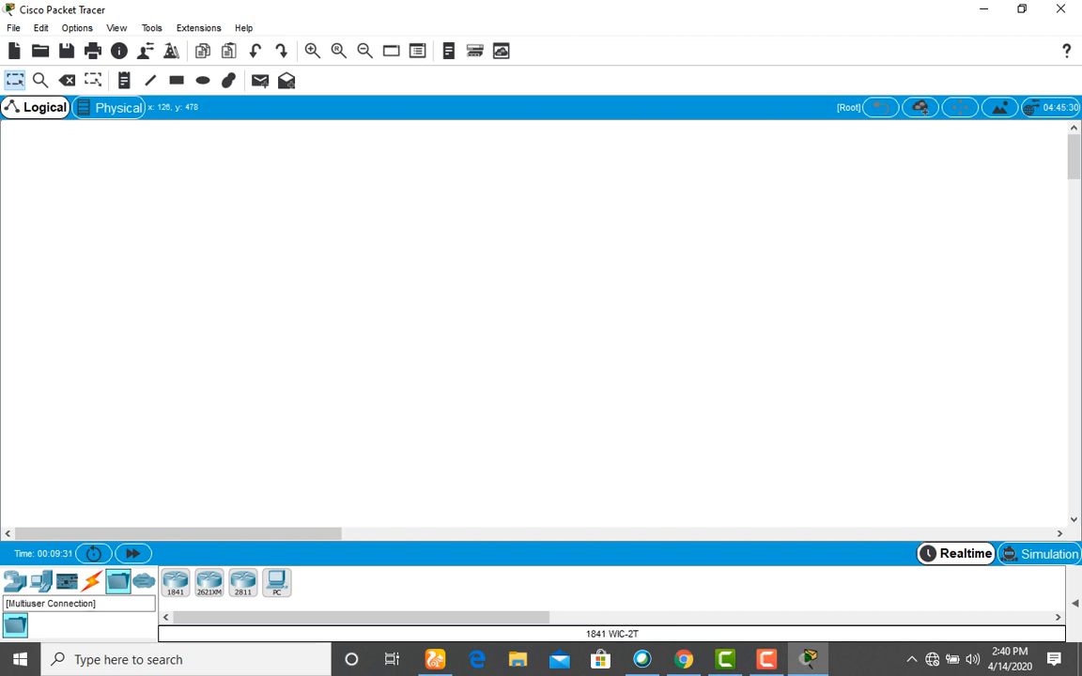
pyautogui.click(144, 581)
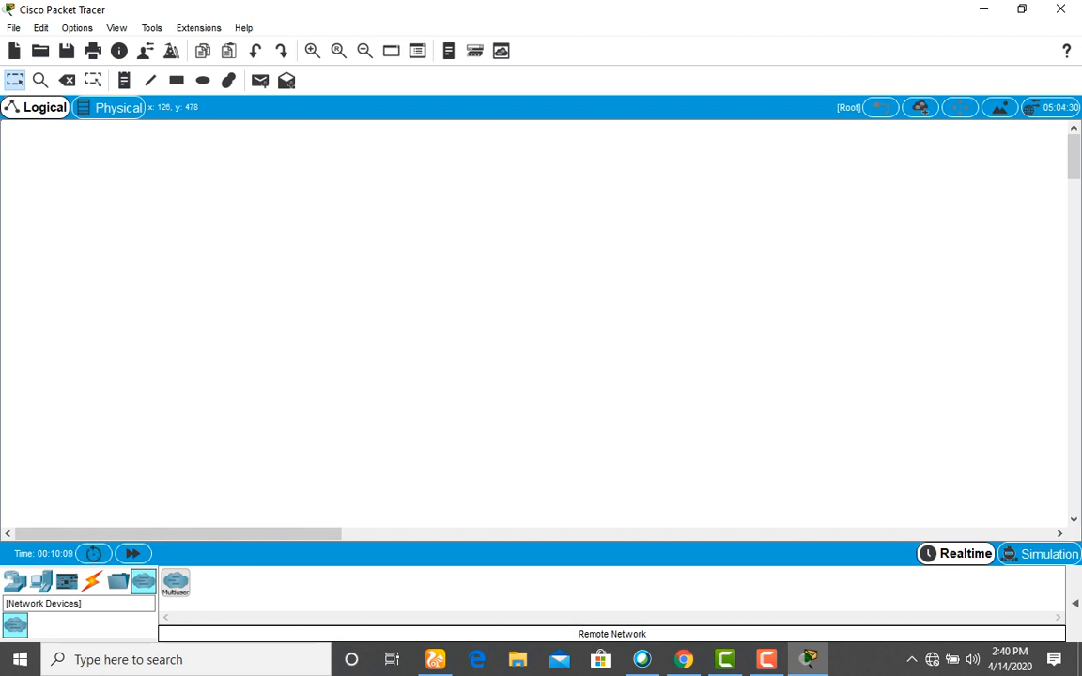
# Step through Routers, Switches, Hubs and Wireless Devices, ending on WAN Emulation's cloud and modems.
pyautogui.click(15, 582)
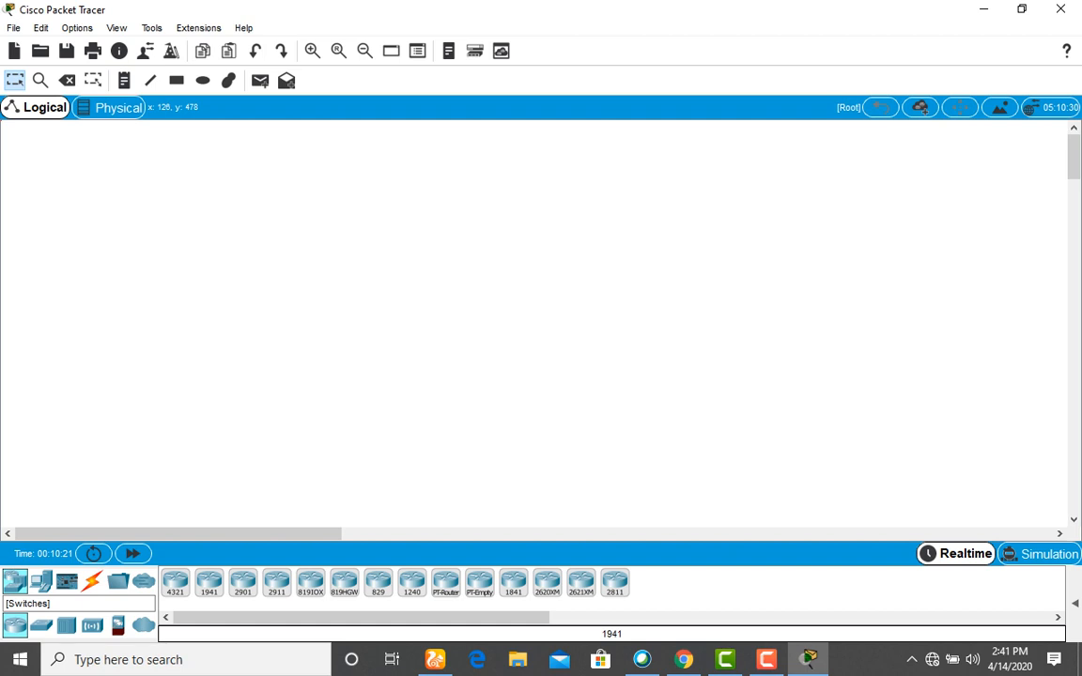
pyautogui.click(41, 625)
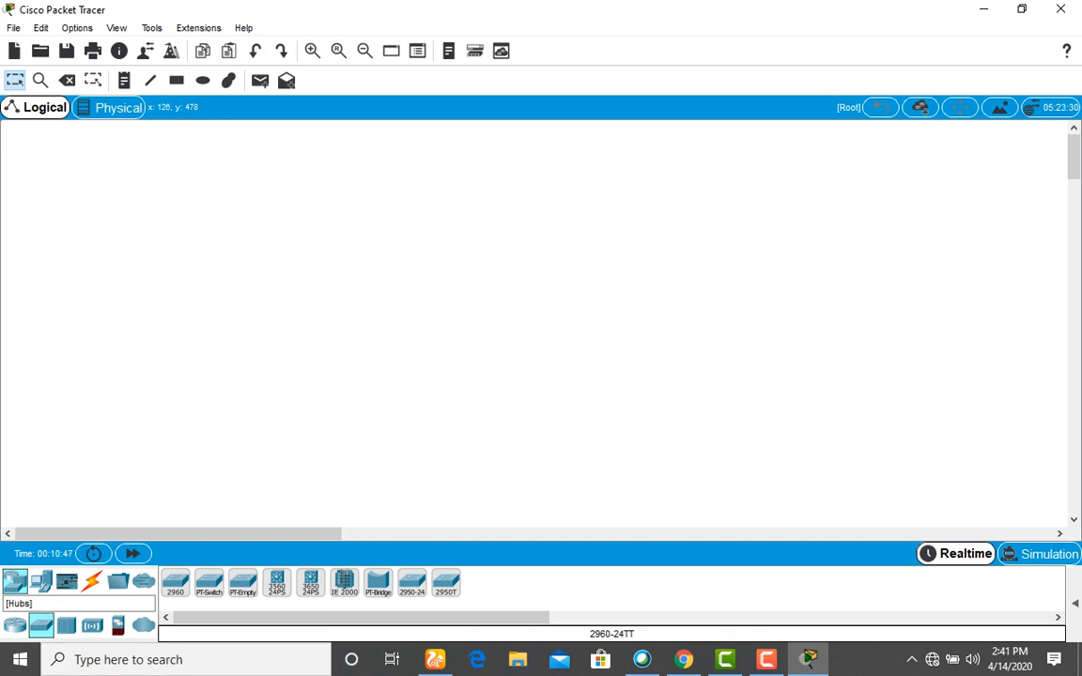
pyautogui.click(65, 625)
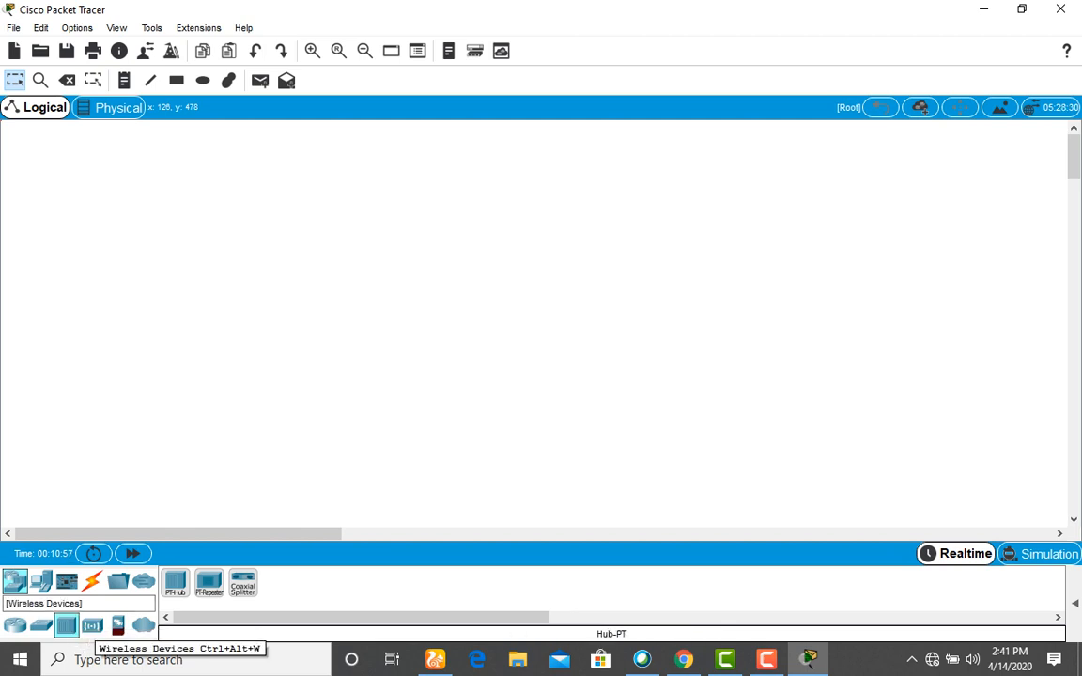
pyautogui.click(92, 625)
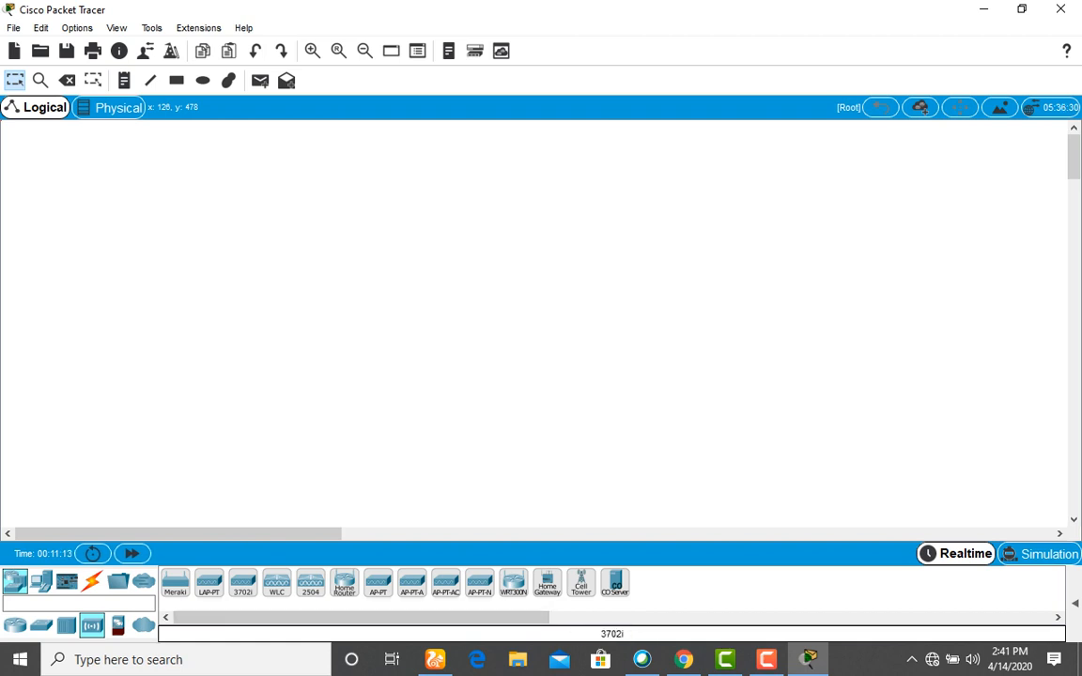
pyautogui.click(143, 625)
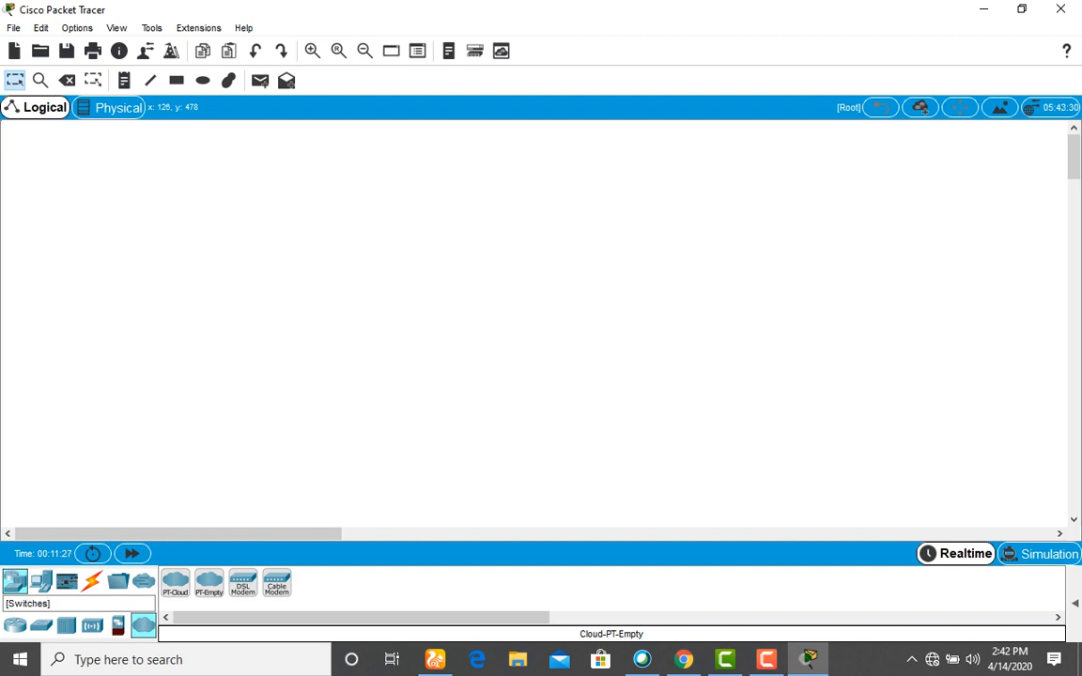
# Return to the Switches list and add a 2960 switch, Switch0, to the workspace.
pyautogui.click(40, 625)
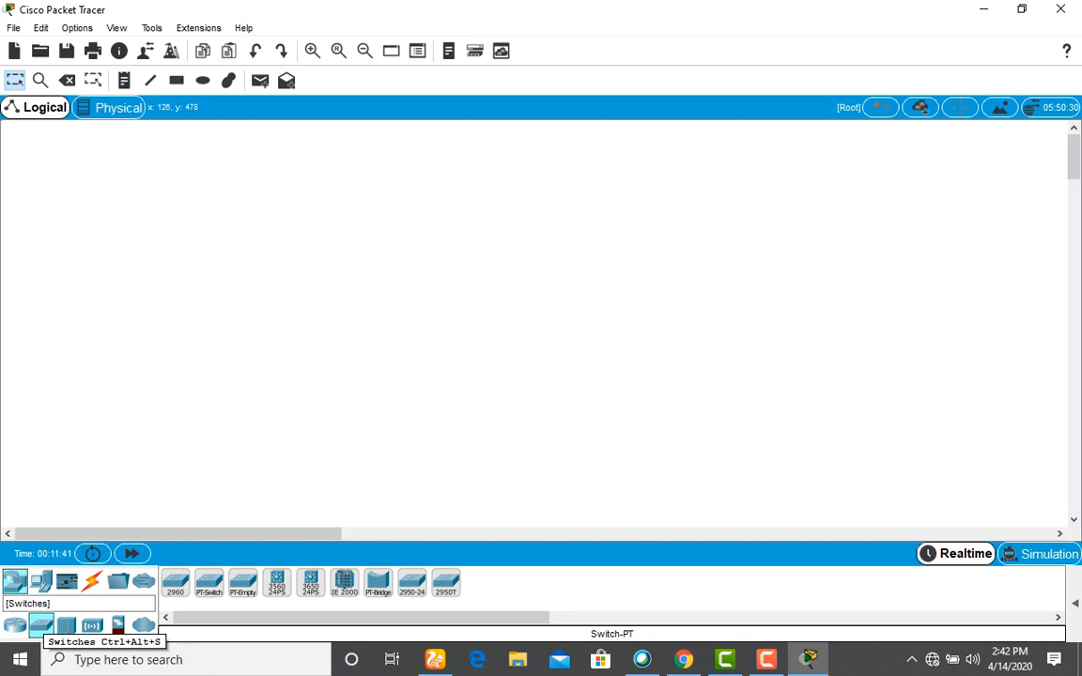
pyautogui.click(14, 625)
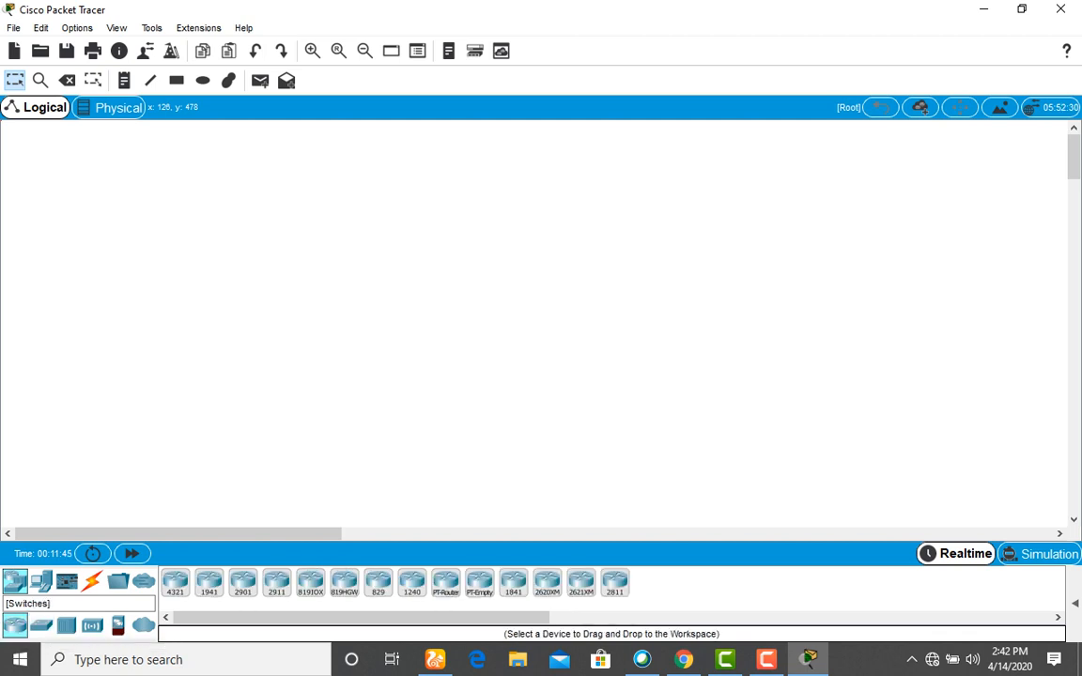
pyautogui.click(40, 625)
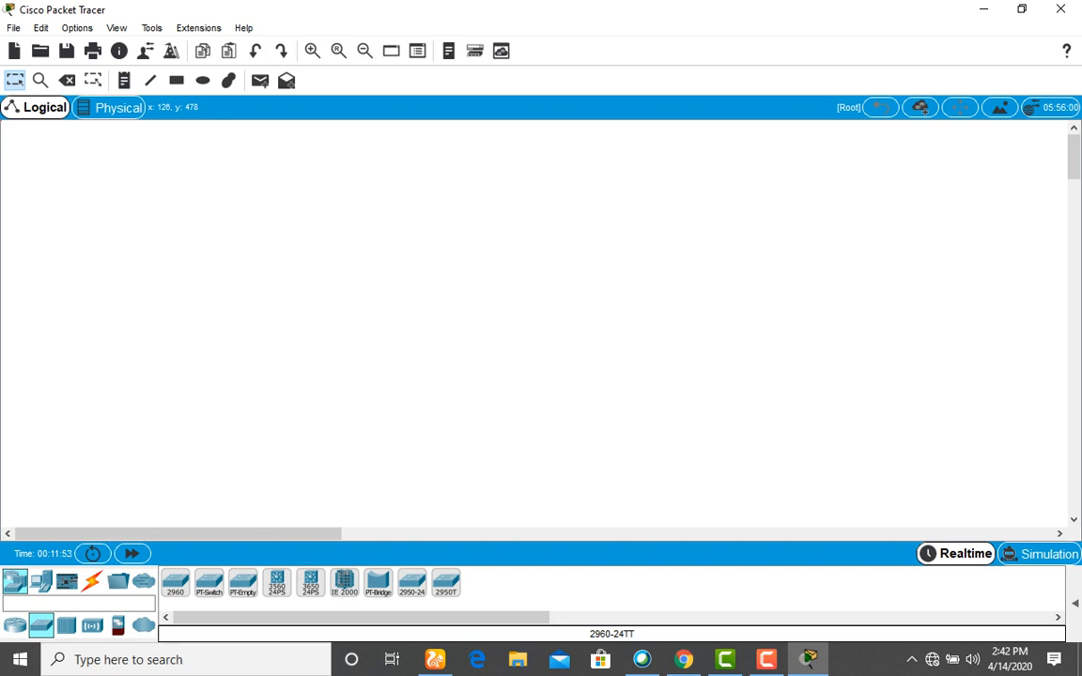
pyautogui.click(435, 286)
# Place the 2960 switch on the workspace and reopen Switch0's device window.
pyautogui.click(435, 287)
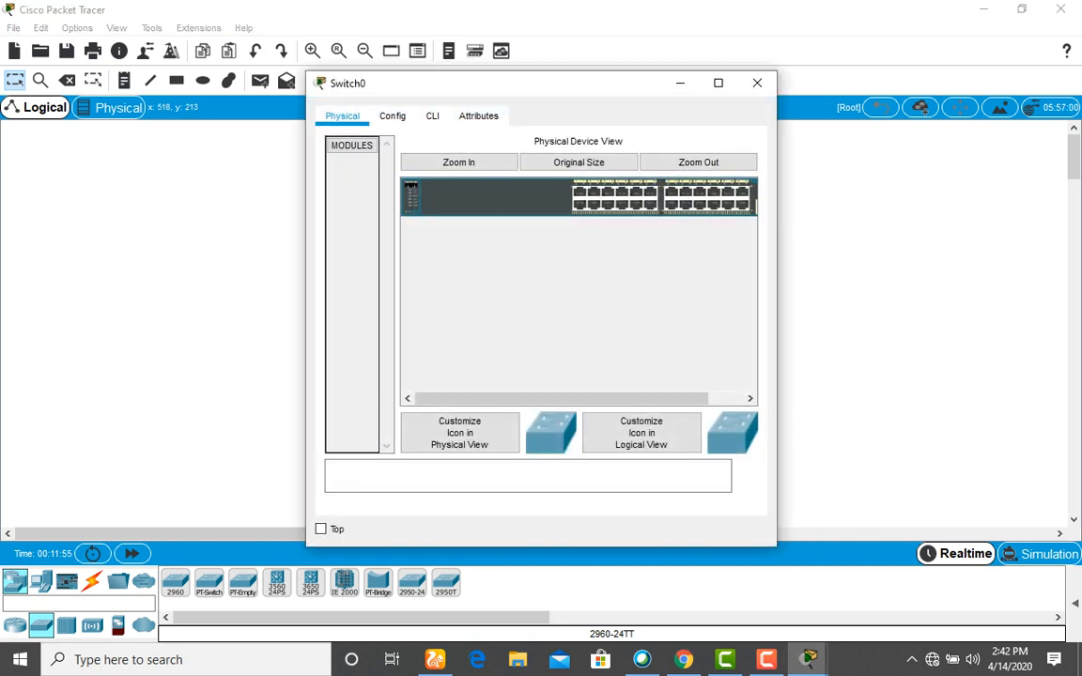
pyautogui.click(757, 83)
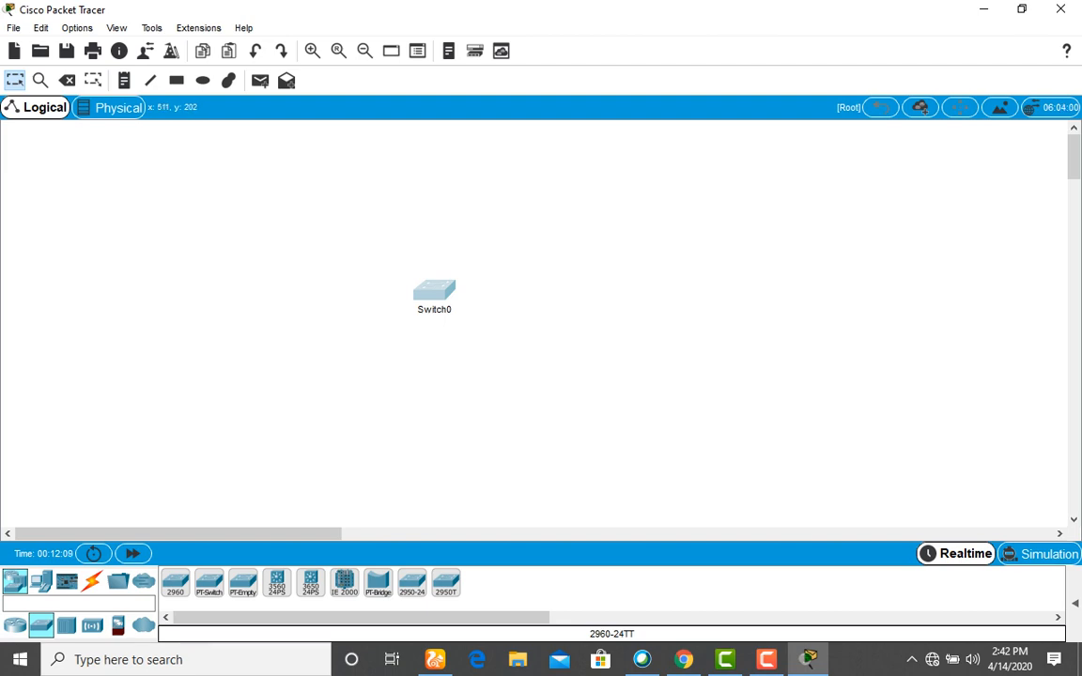
pyautogui.click(434, 290)
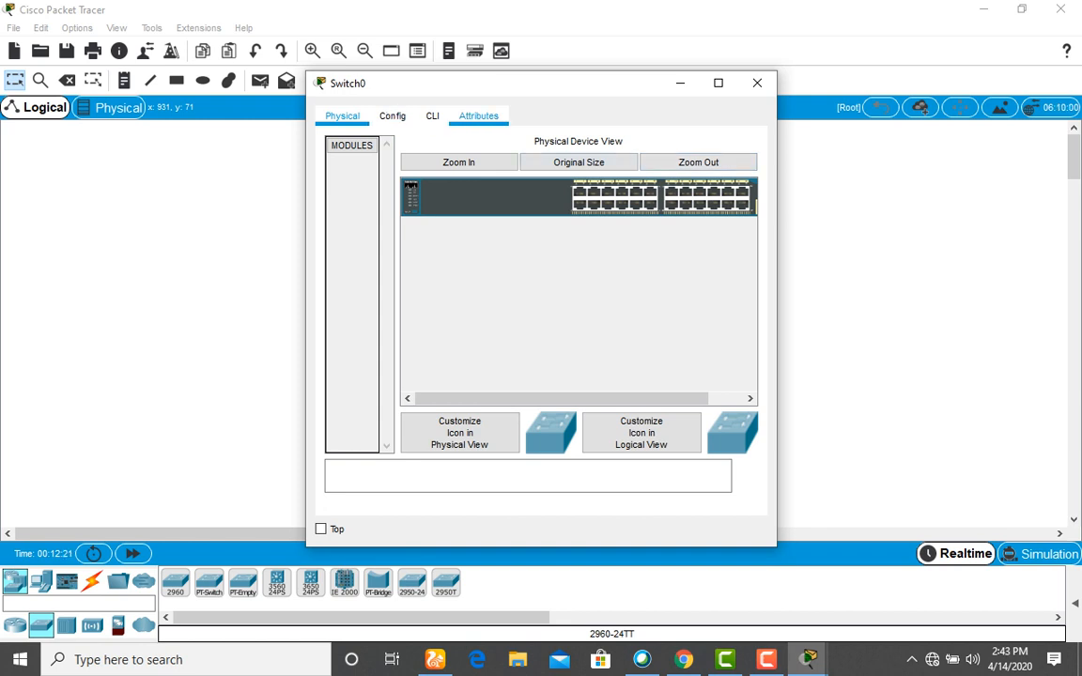
# Review Switch0's Config, CLI and Attributes tabs, then close its window.
pyautogui.click(393, 116)
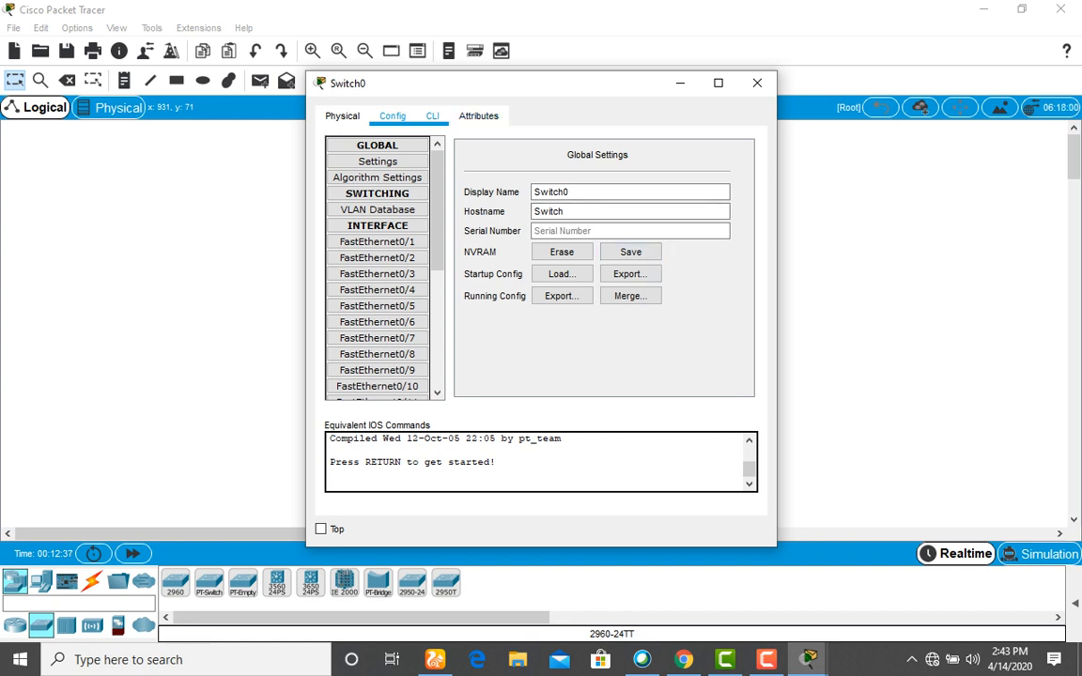
pyautogui.click(432, 116)
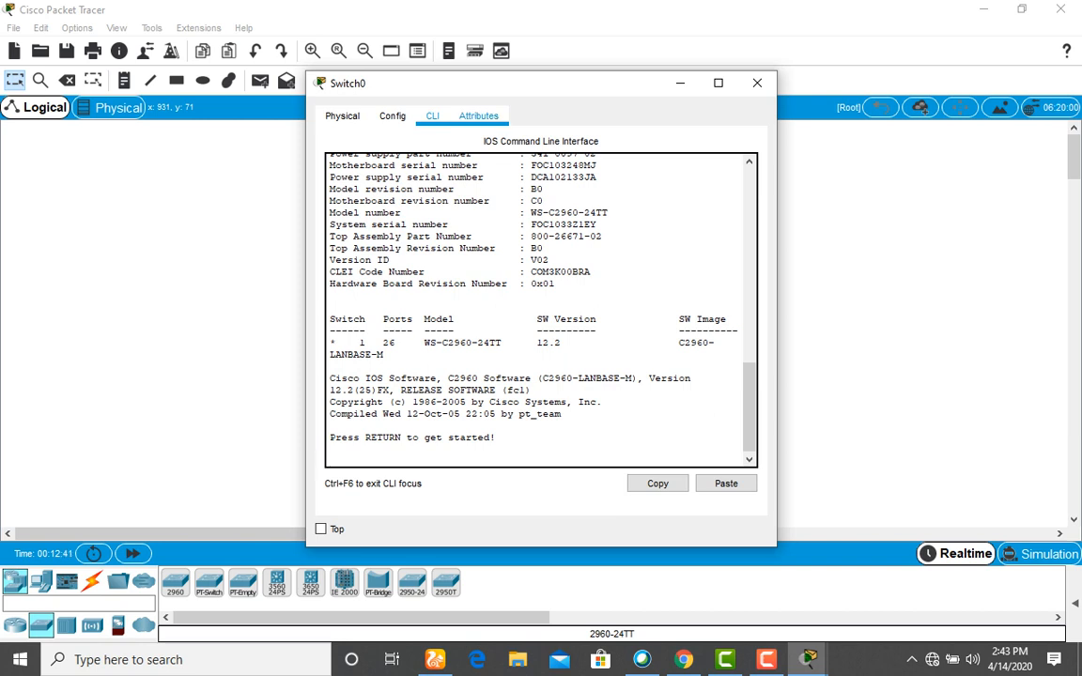
pyautogui.click(478, 115)
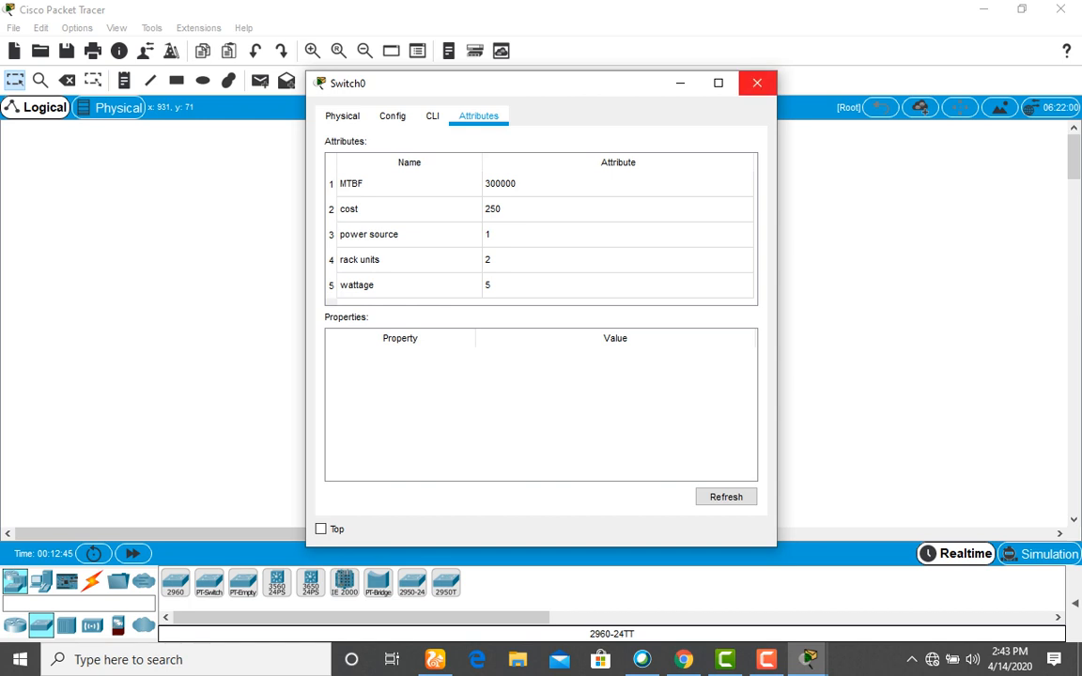
pyautogui.click(758, 82)
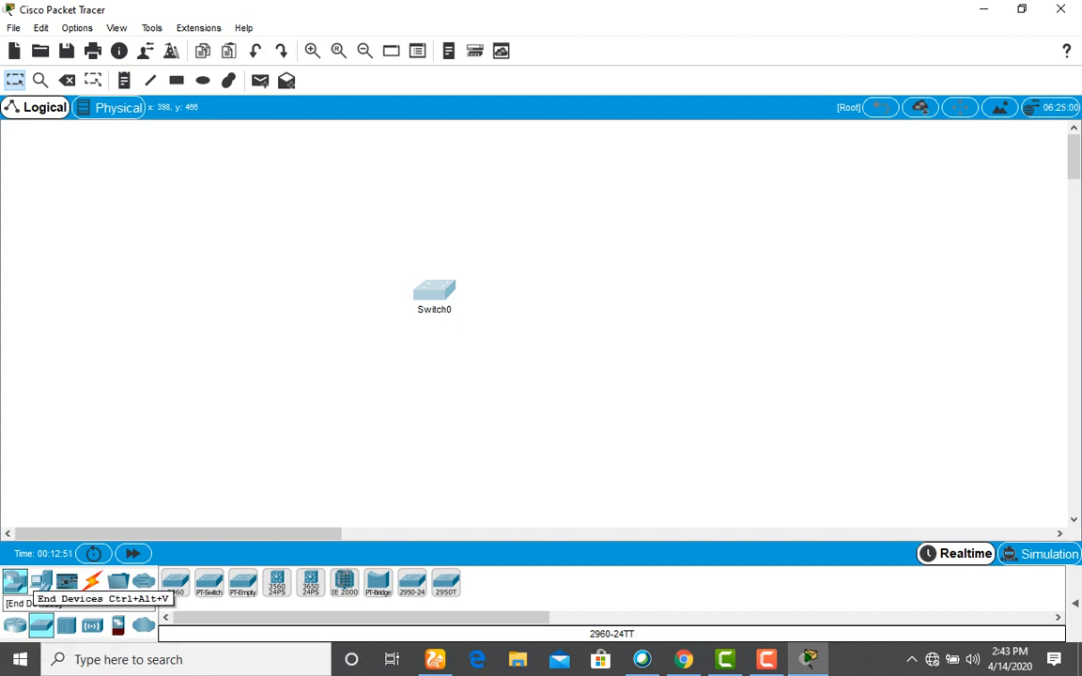
# Place a PC, PC0, left of Switch0 and shift Switch0 slightly right.
pyautogui.click(40, 583)
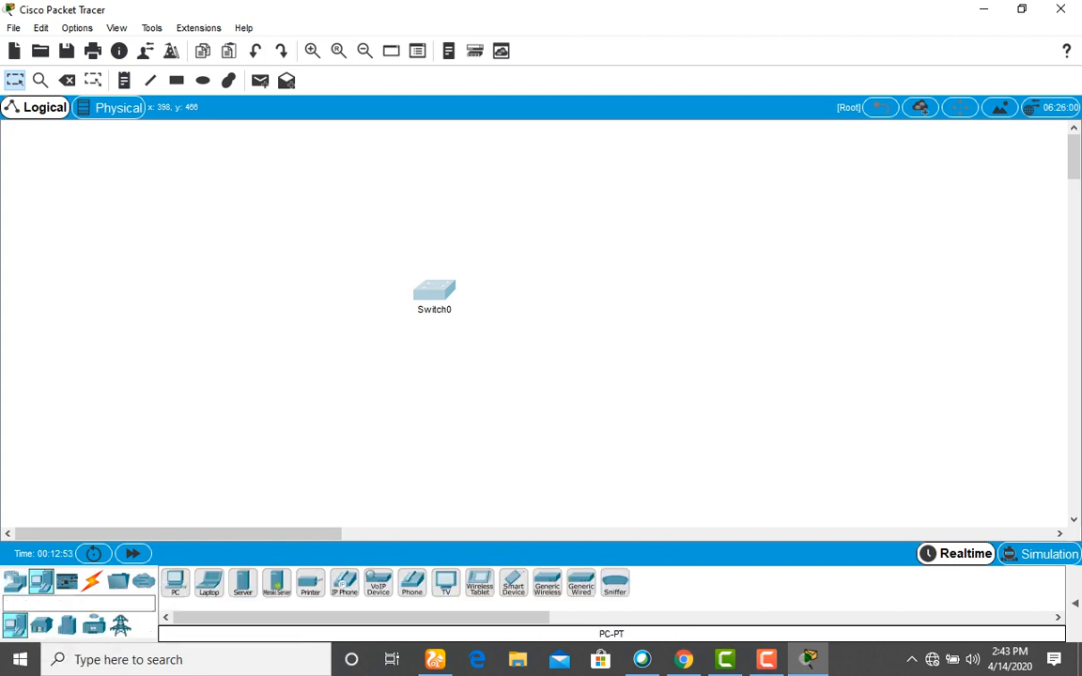
pyautogui.moveTo(174, 582); pyautogui.dragTo(289, 286)
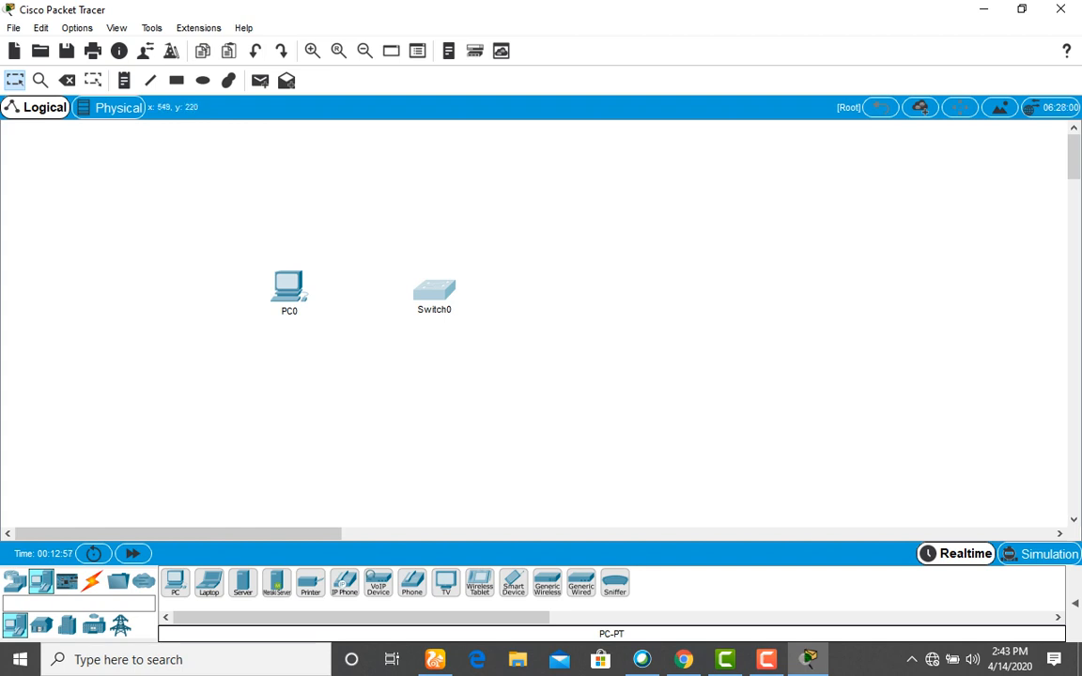
pyautogui.moveTo(434, 290); pyautogui.dragTo(467, 286)
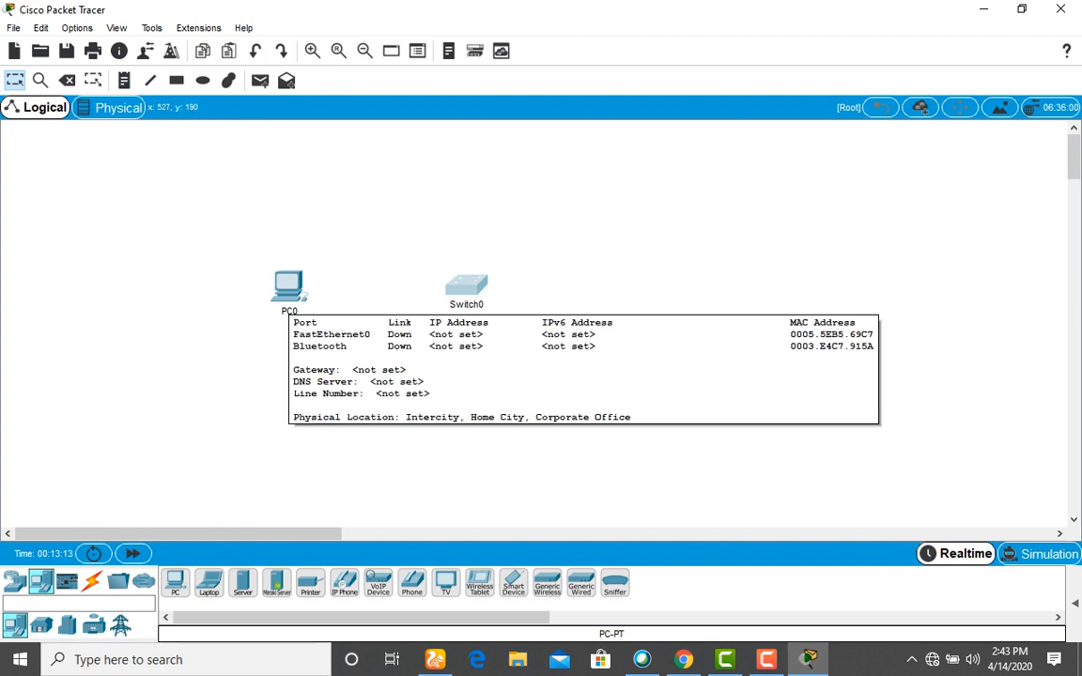
pyautogui.moveTo(473, 285)
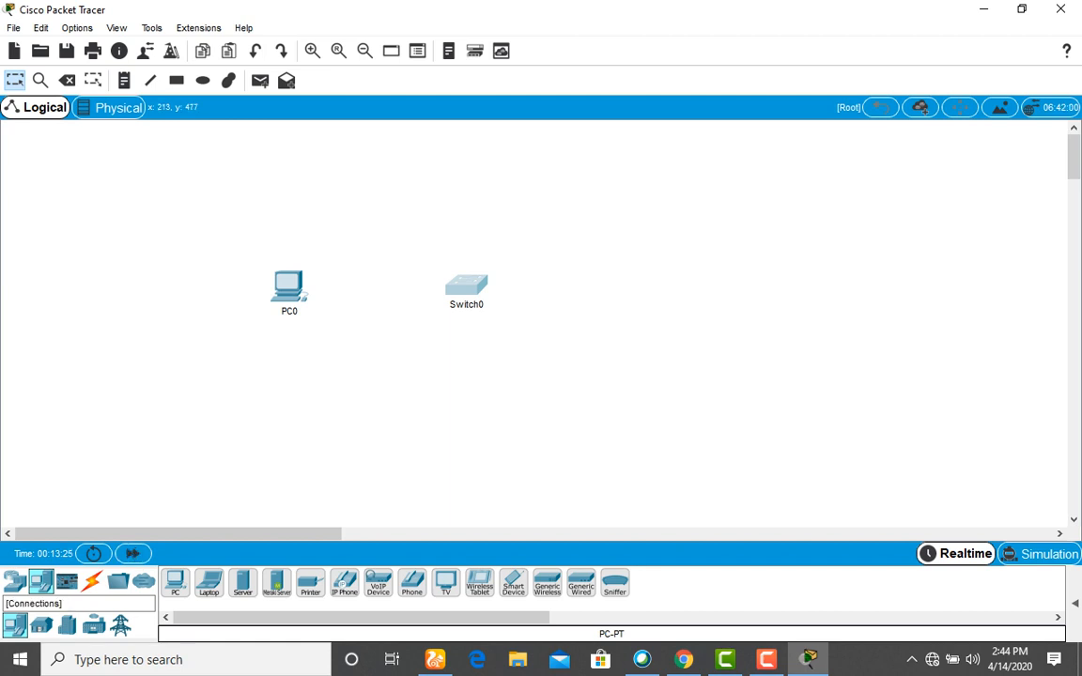
# Run a console cable from PC0's RS 232 port to Switch0's Console port, then view the CCNA slides.
pyautogui.click(92, 581)
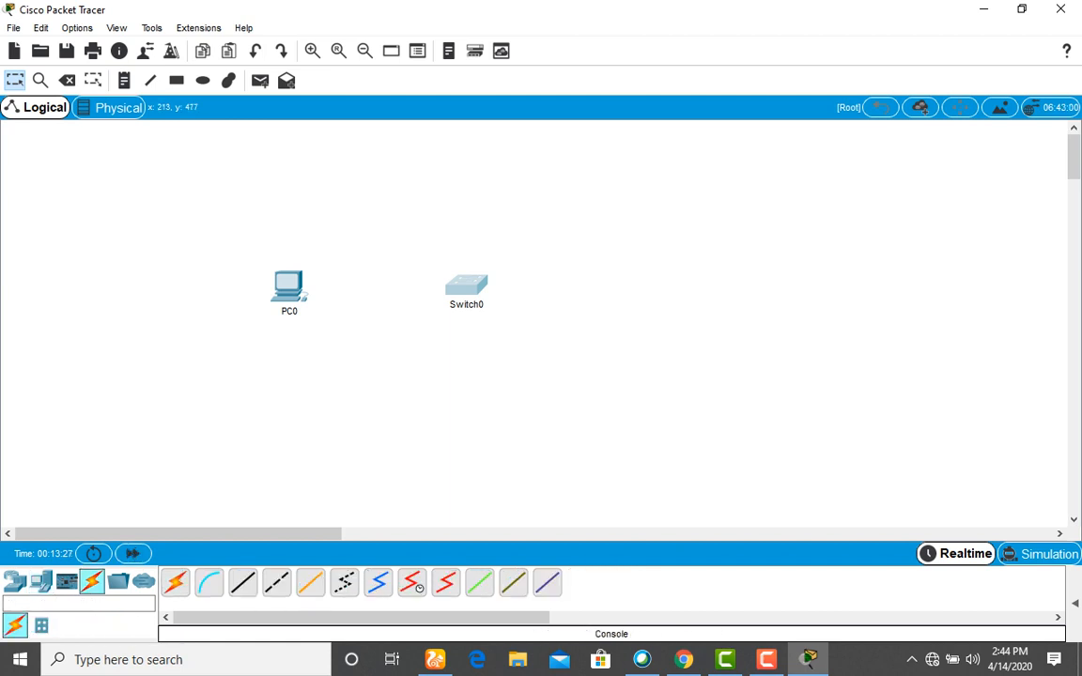
pyautogui.click(209, 582)
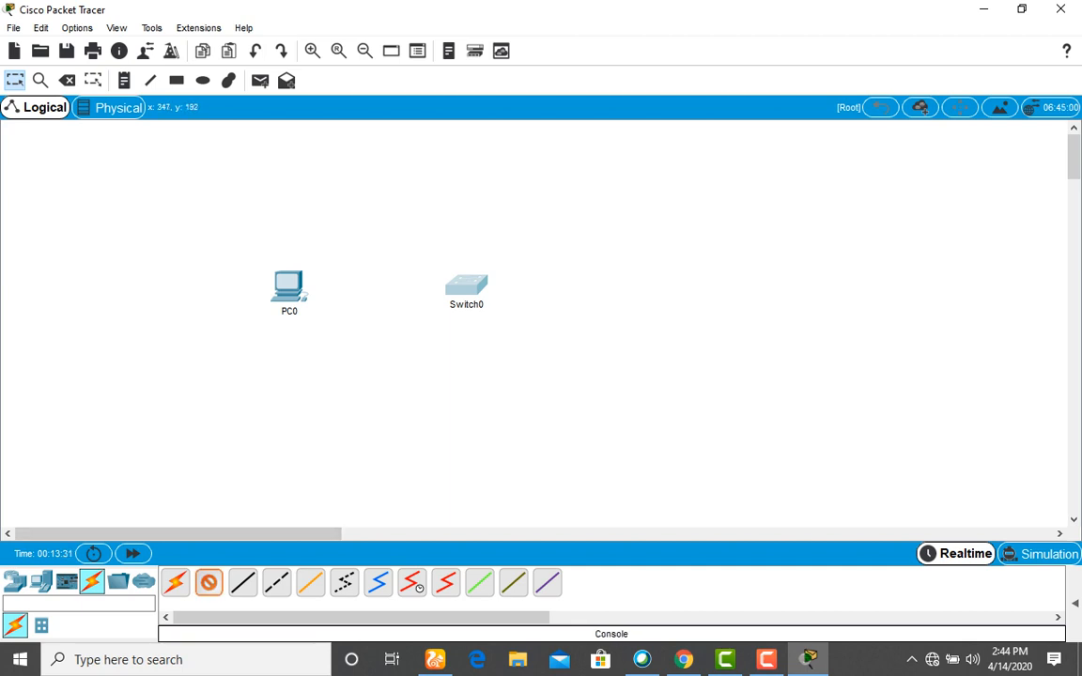
pyautogui.click(293, 283)
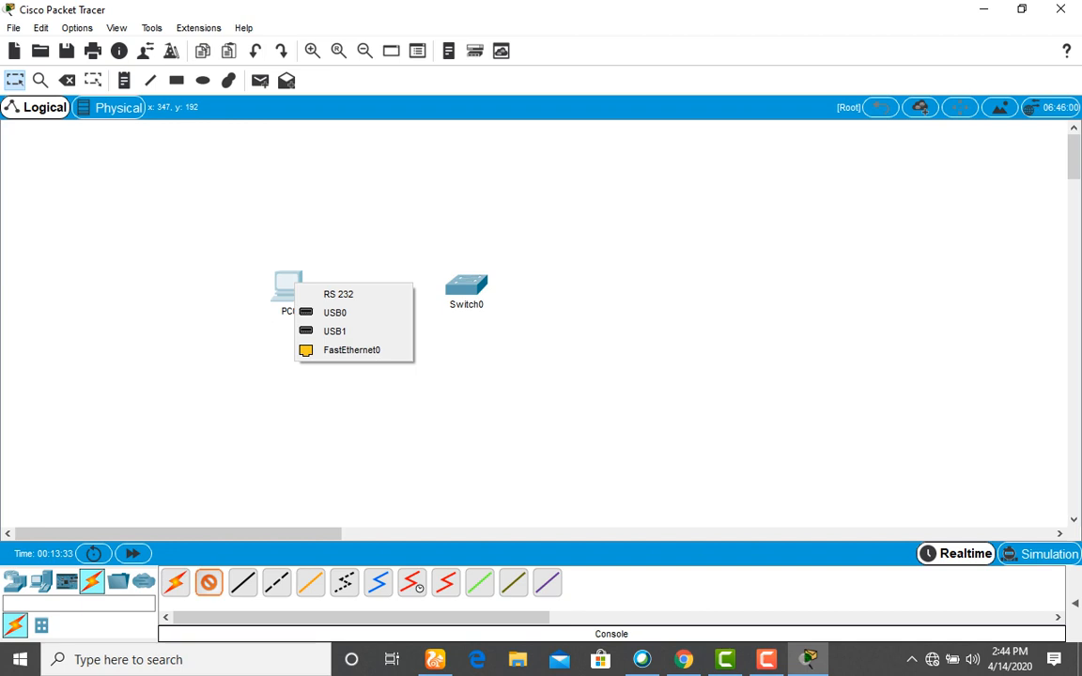
pyautogui.click(336, 294)
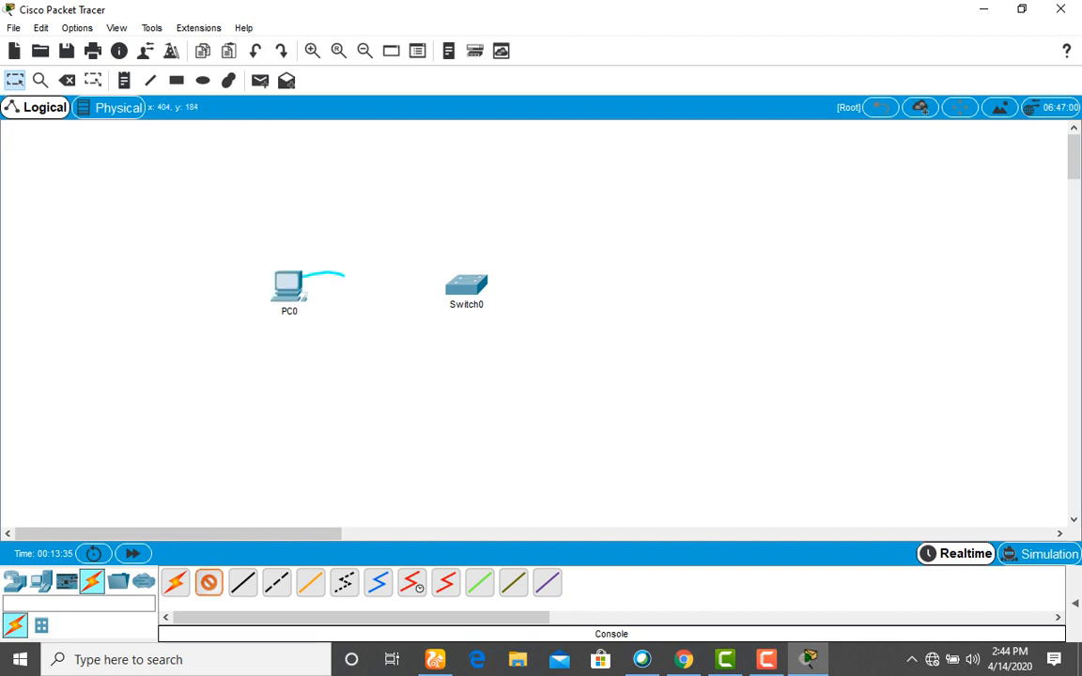
pyautogui.click(453, 280)
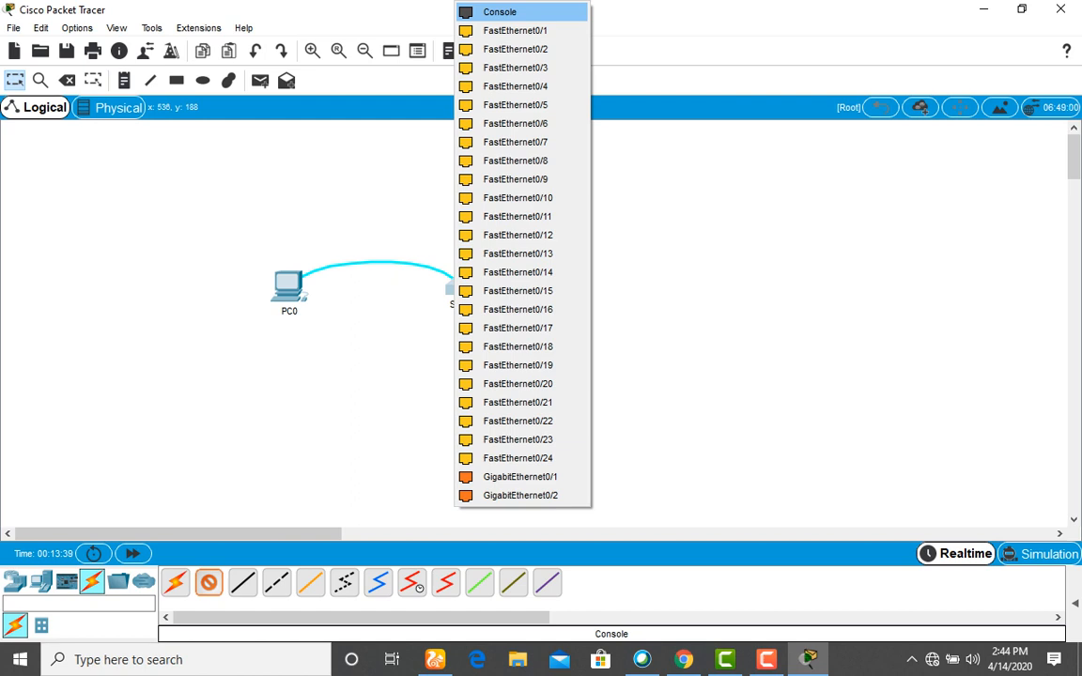
pyautogui.click(500, 11)
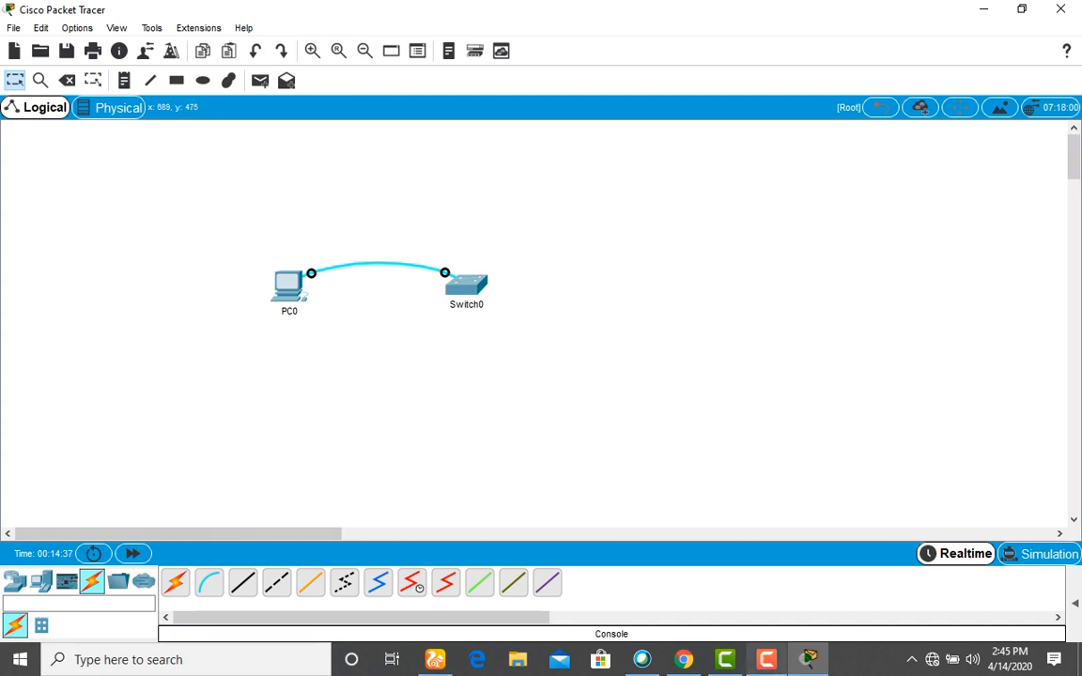
pyautogui.click(766, 660)
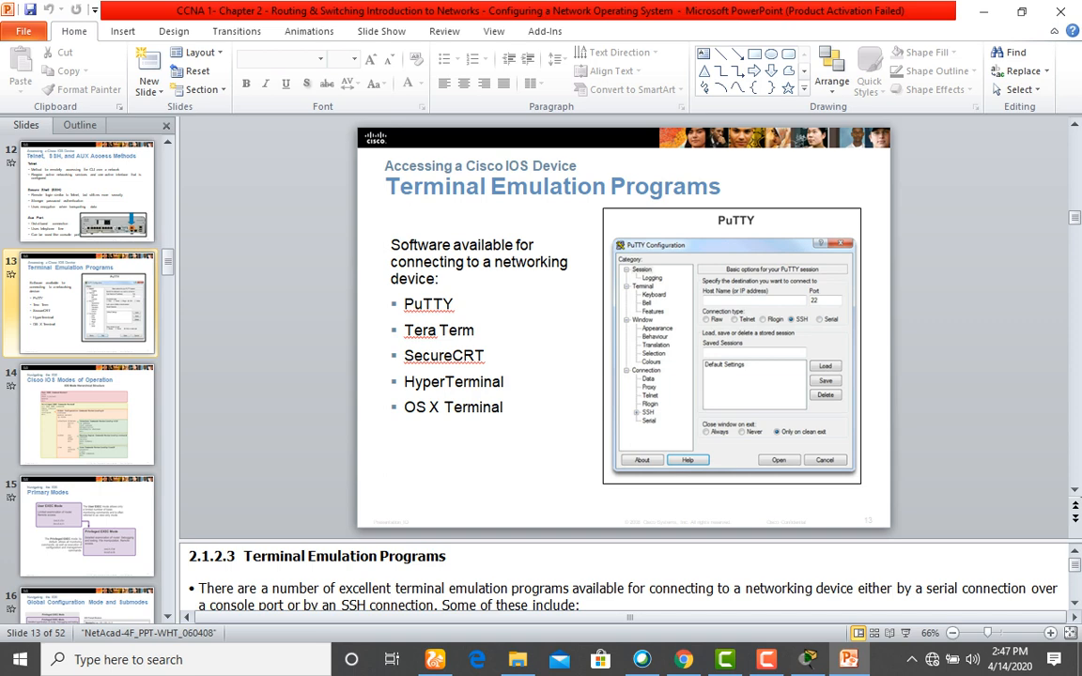
pyautogui.moveTo(849, 660)
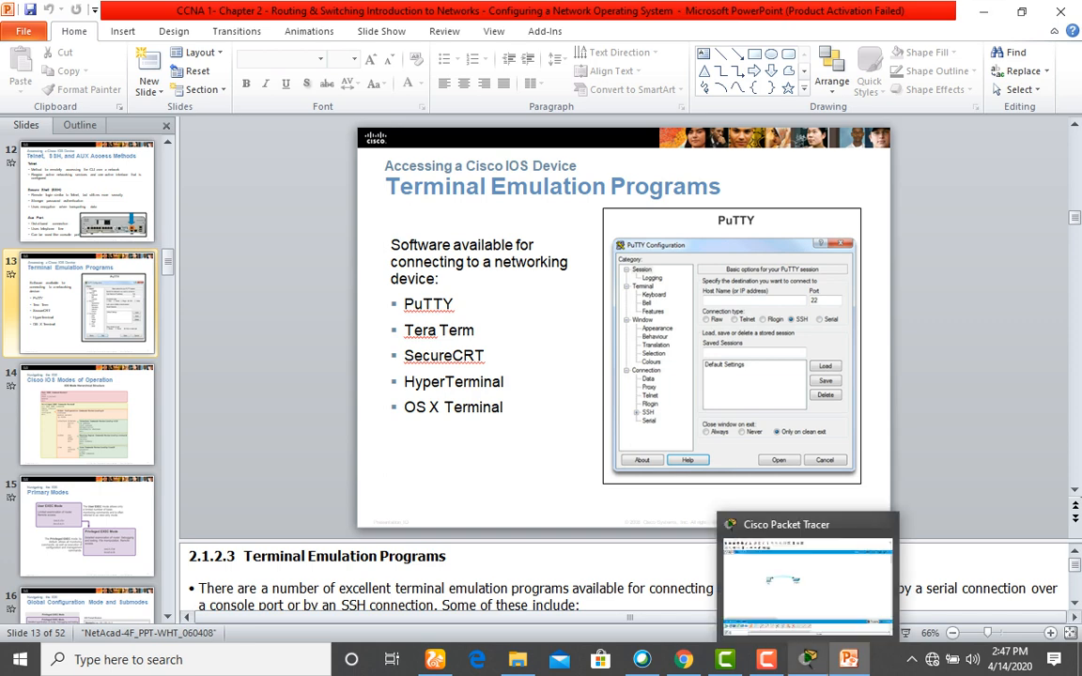
pyautogui.click(808, 660)
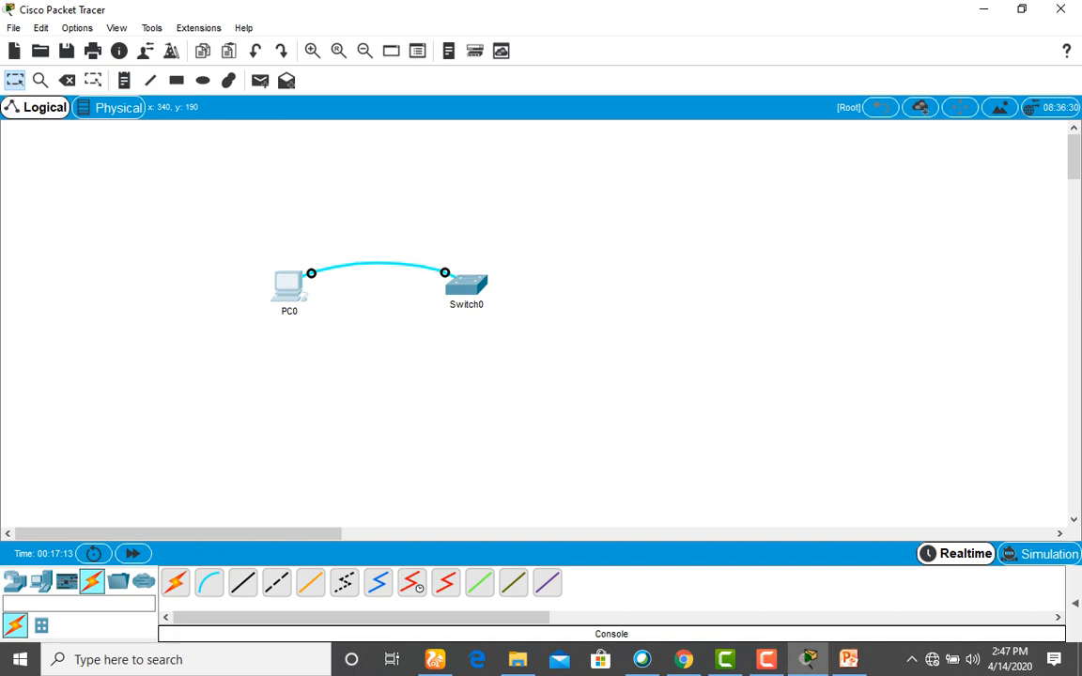
# Open PC0's Terminal at 9600 baud, 8 data bits, no parity, 1 stop bit, no flow control.
pyautogui.click(288, 284)
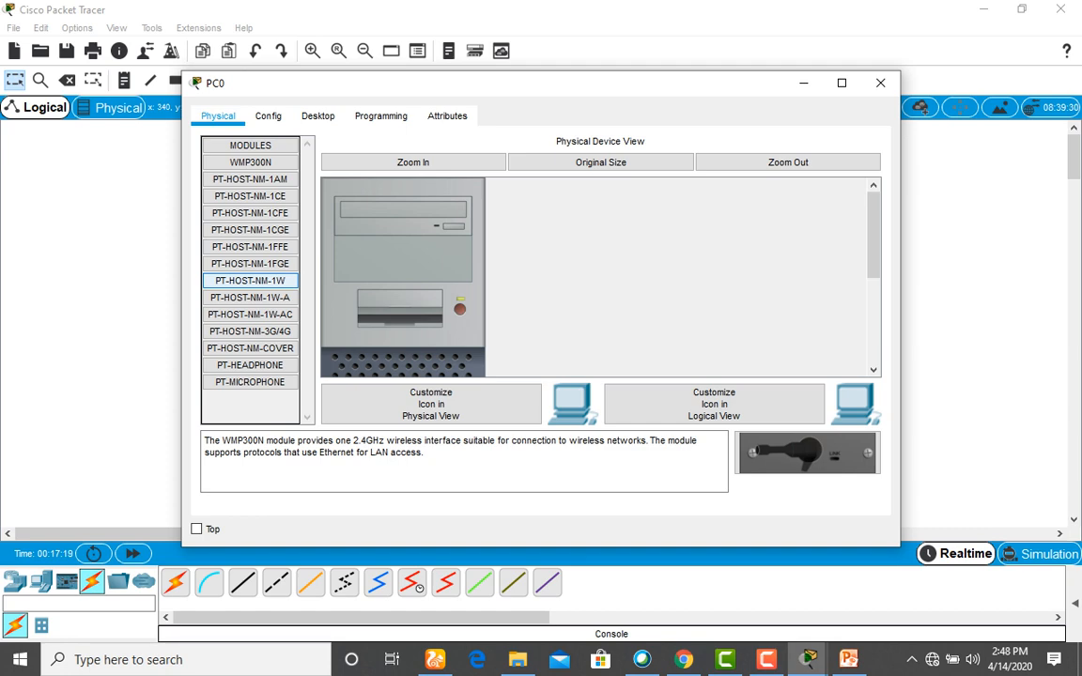
pyautogui.click(318, 116)
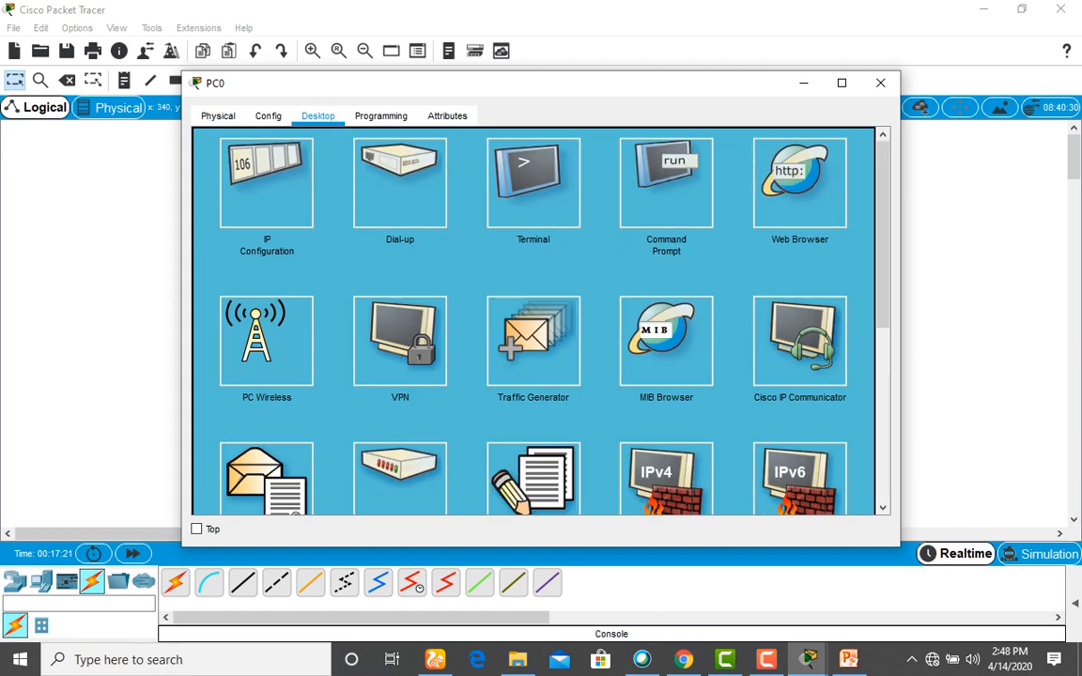
pyautogui.click(532, 183)
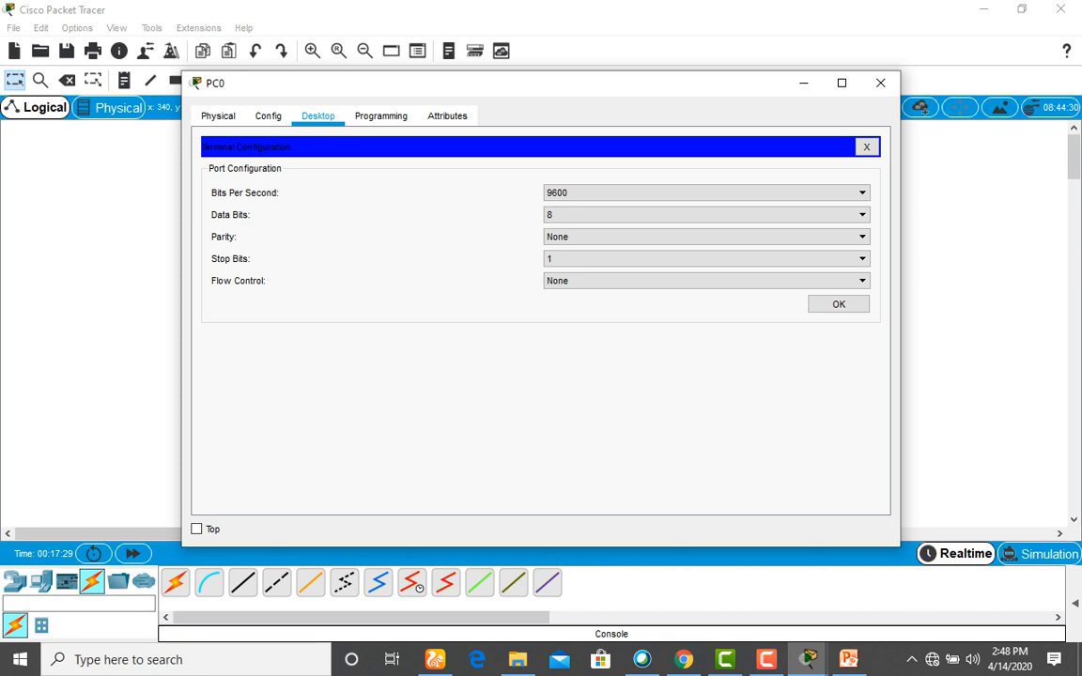
pyautogui.press('Tab')
pyautogui.press('Tab')
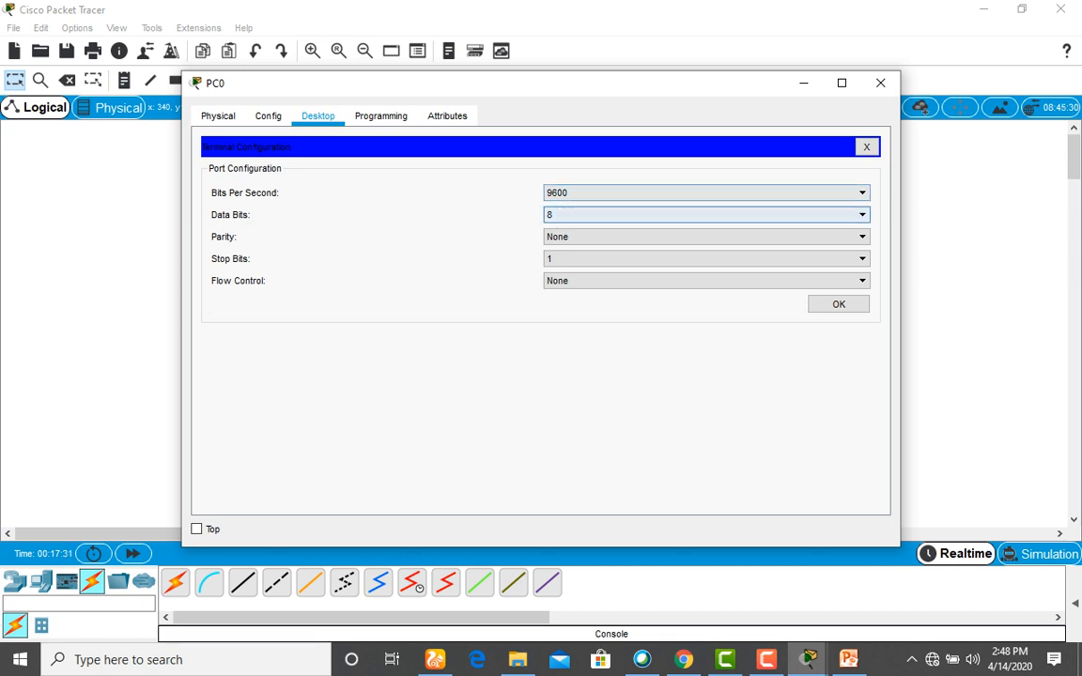
pyautogui.press('Tab')
pyautogui.press('Tab')
pyautogui.press('Tab')
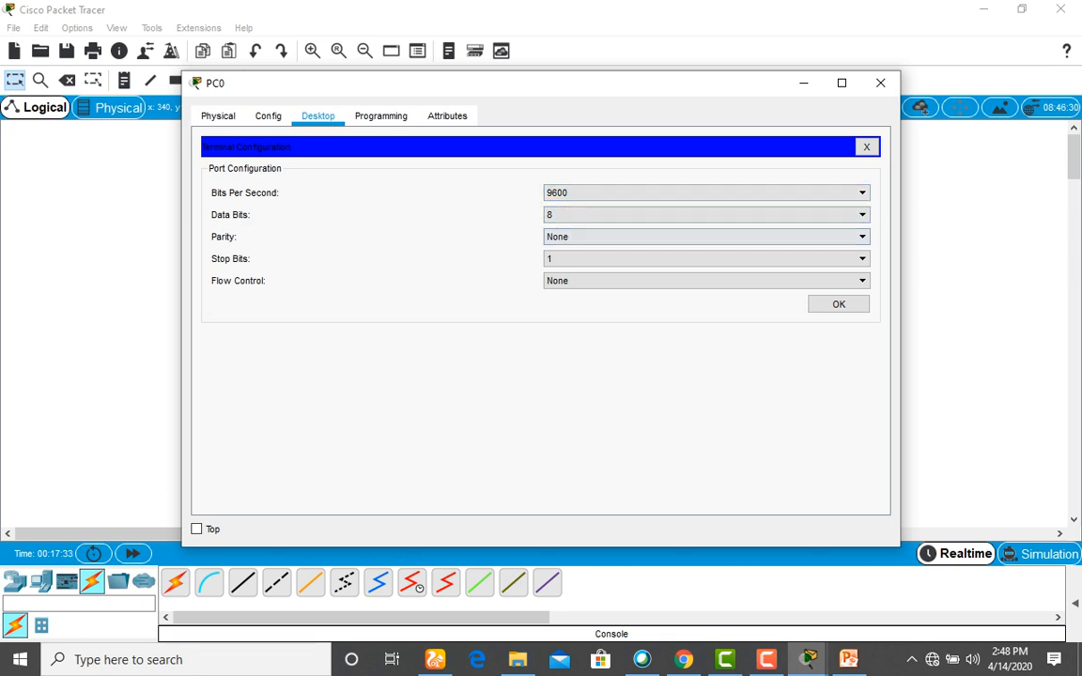
pyautogui.press('Tab')
pyautogui.press('Return')
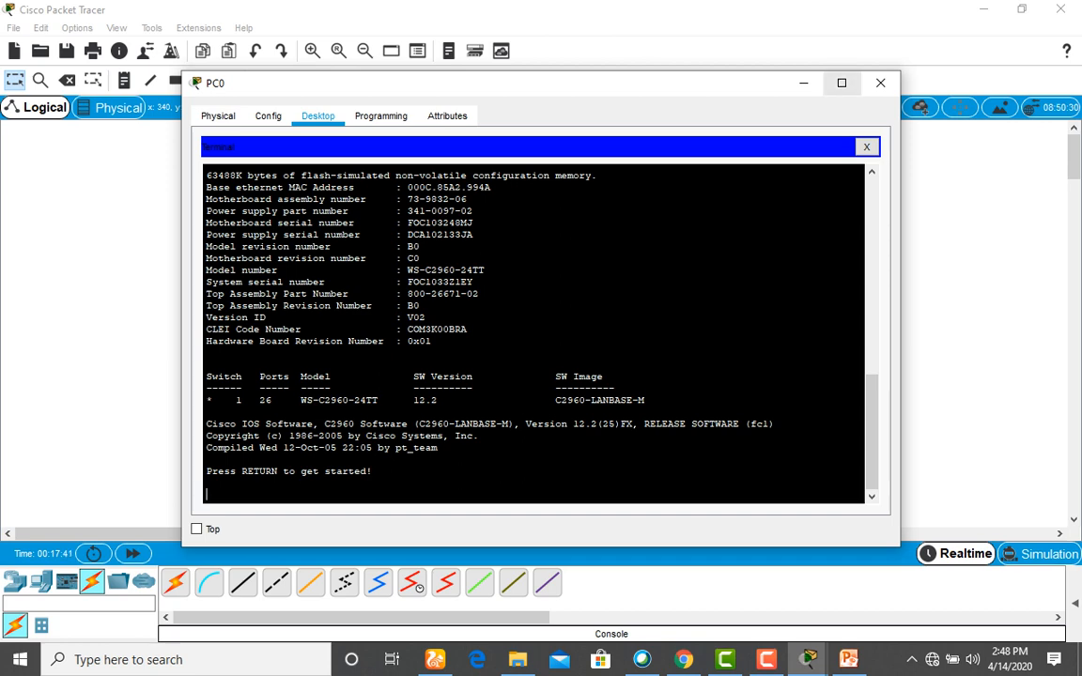
# Maximize PC0's terminal and wake the switch console to the Switch> prompt.
pyautogui.click(842, 83)
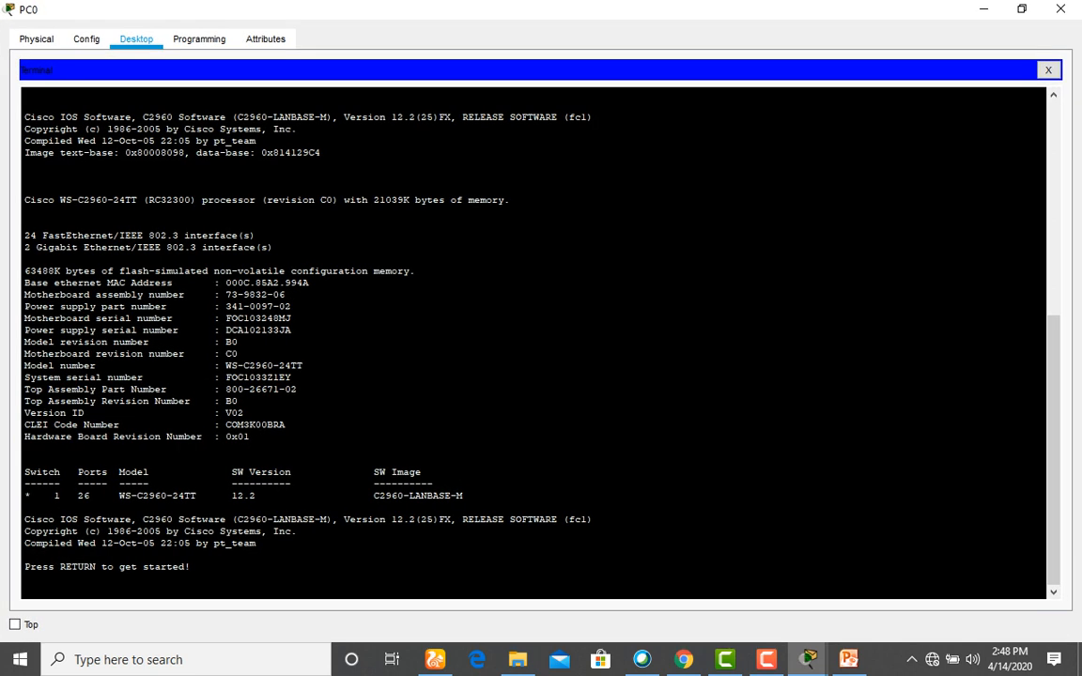
pyautogui.press('Return')
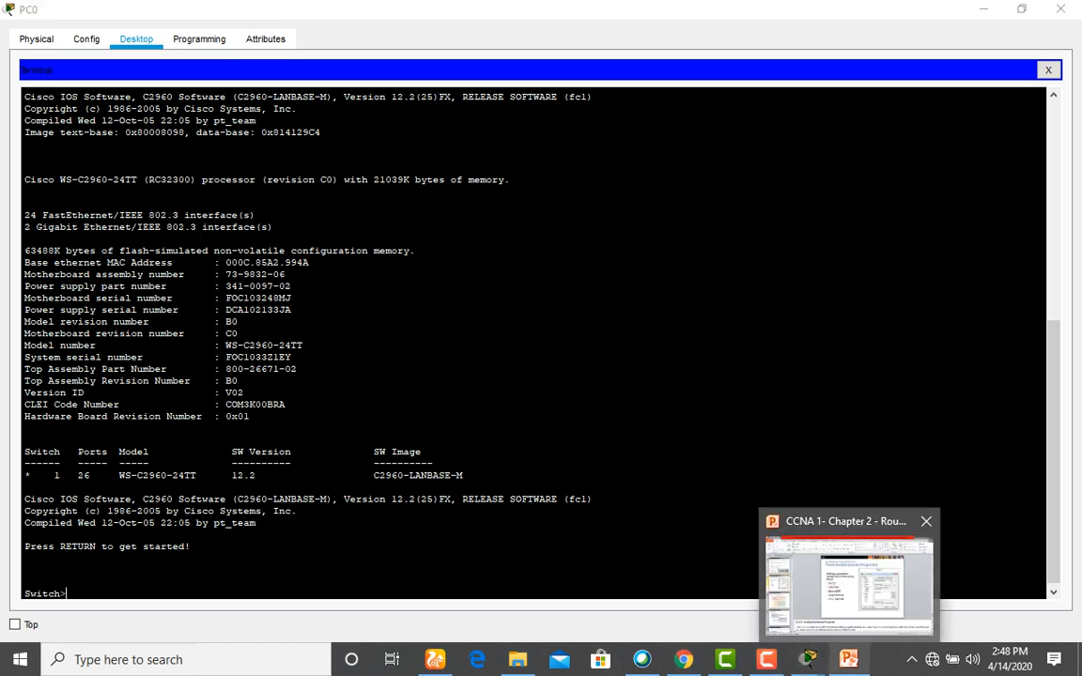
pyautogui.click(849, 659)
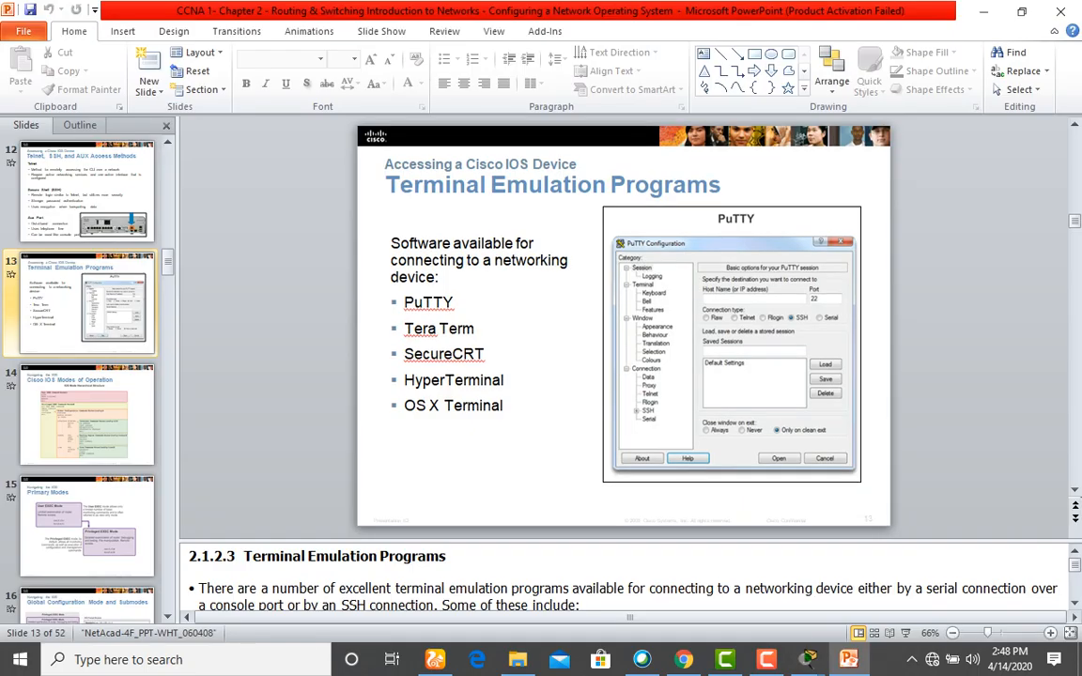
# Advance the slides from Cisco IOS Modes of Operation to Navigating Between IOS Modes, then return to PC0.
pyautogui.press('pagedown')
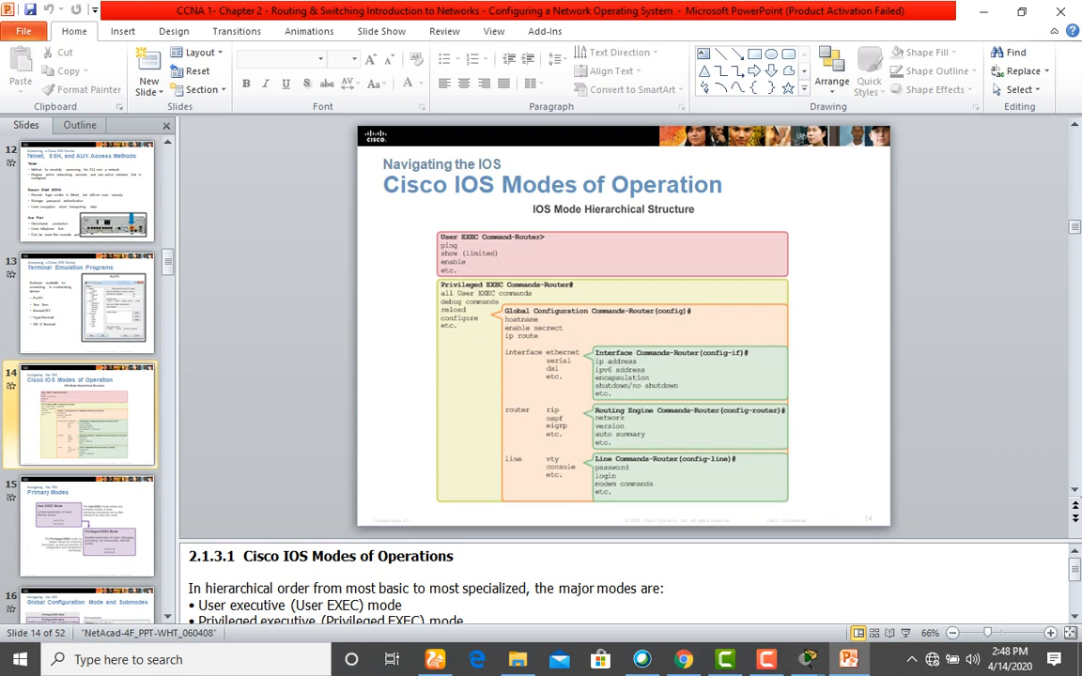
pyautogui.press('pagedown')
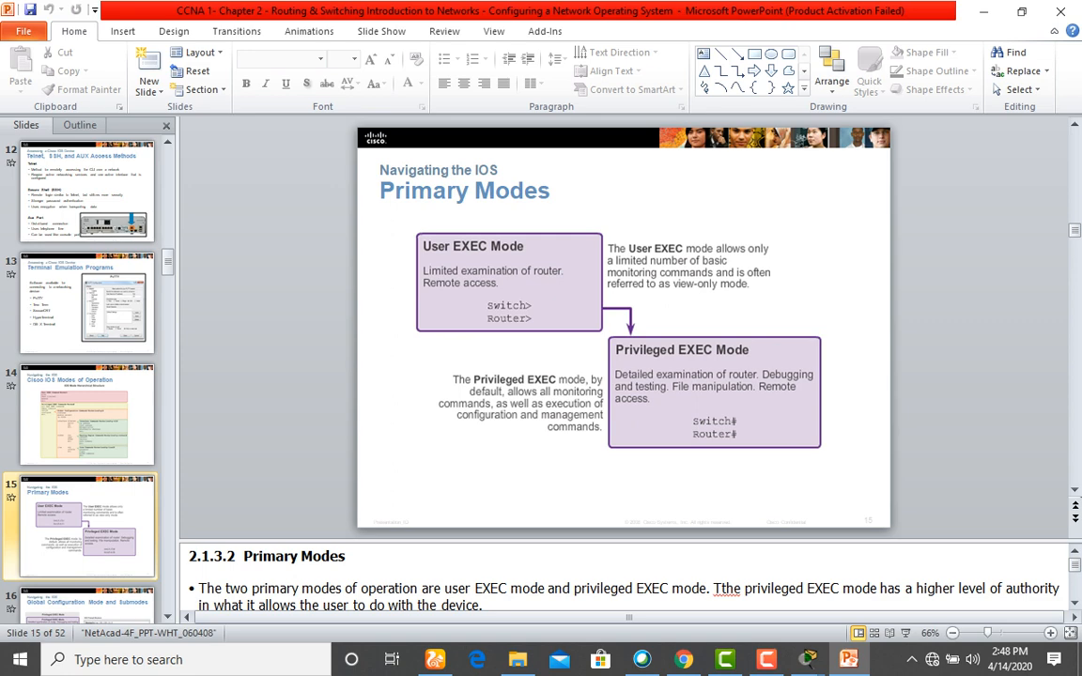
pyautogui.press('pagedown')
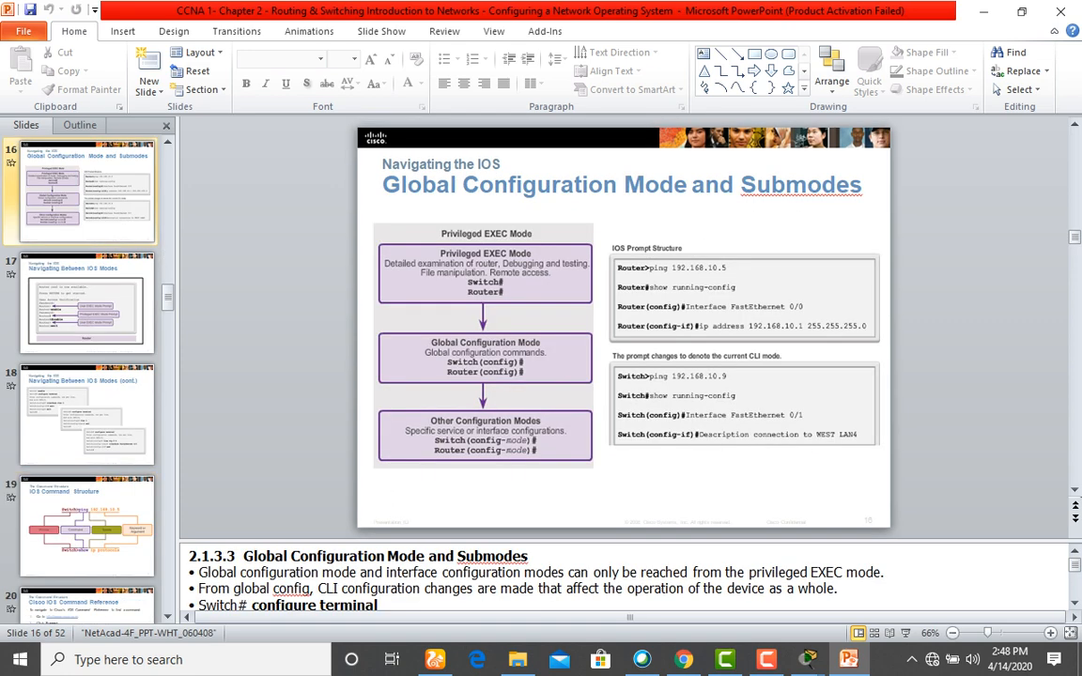
pyautogui.press('pagedown')
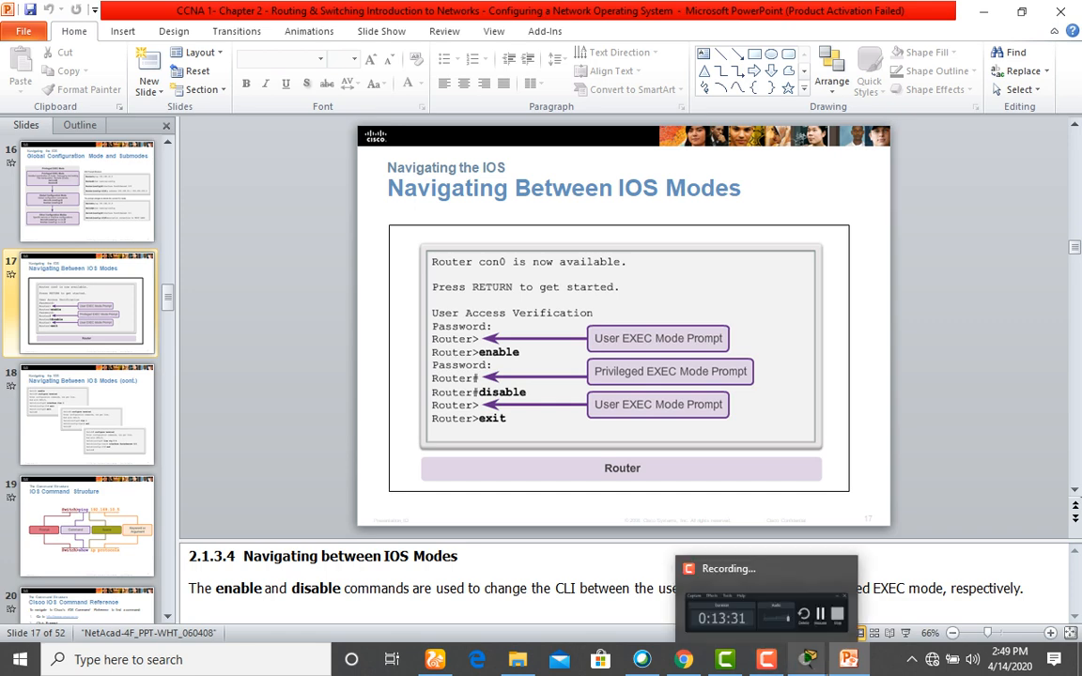
pyautogui.moveTo(808, 658)
pyautogui.click(810, 521)
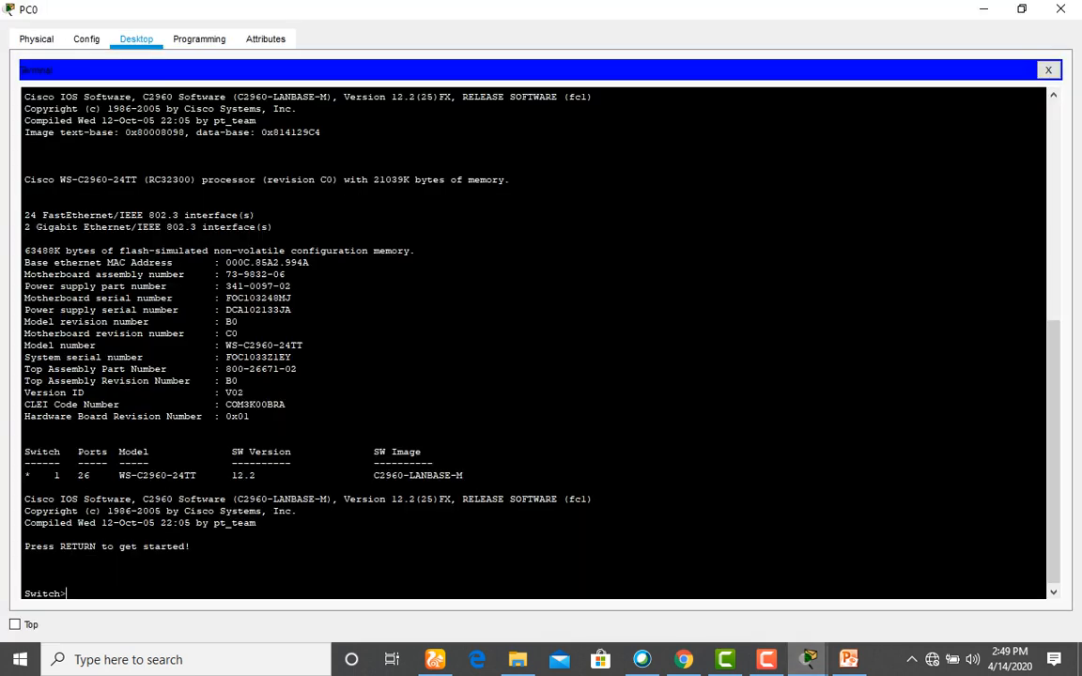
# Run enable, then configure terminal, to reach the Switch(config)# prompt.
pyautogui.scroll(-1, 532, 343)
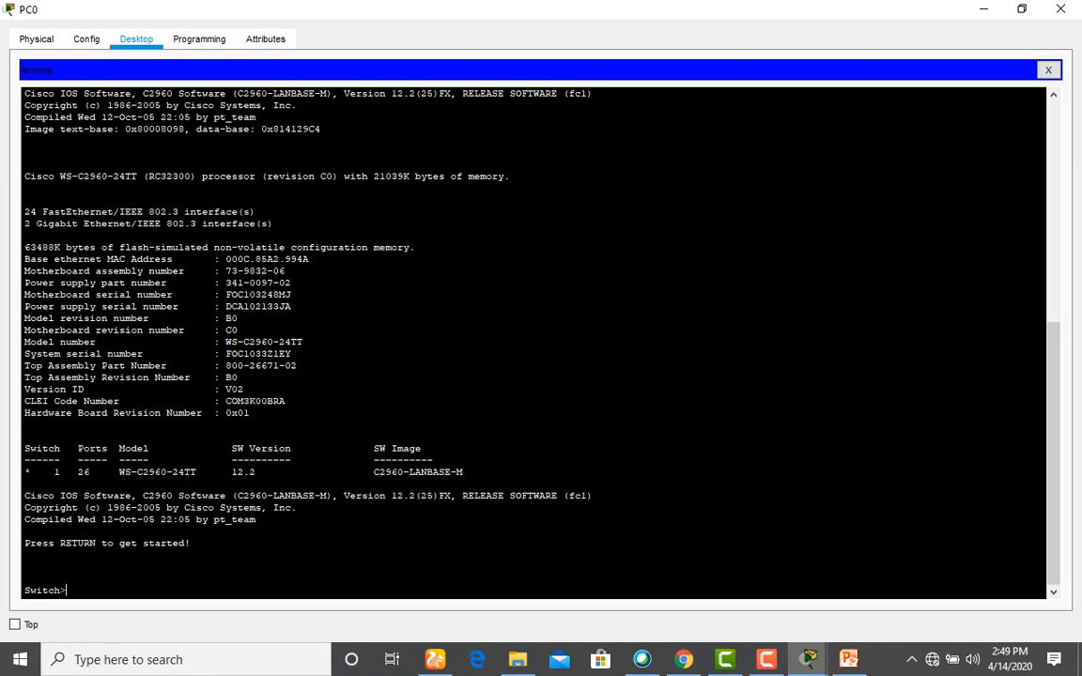
pyautogui.scroll(12, 532, 343)
pyautogui.scroll(-12, 532, 343)
pyautogui.write('enable')
pyautogui.press('Return')
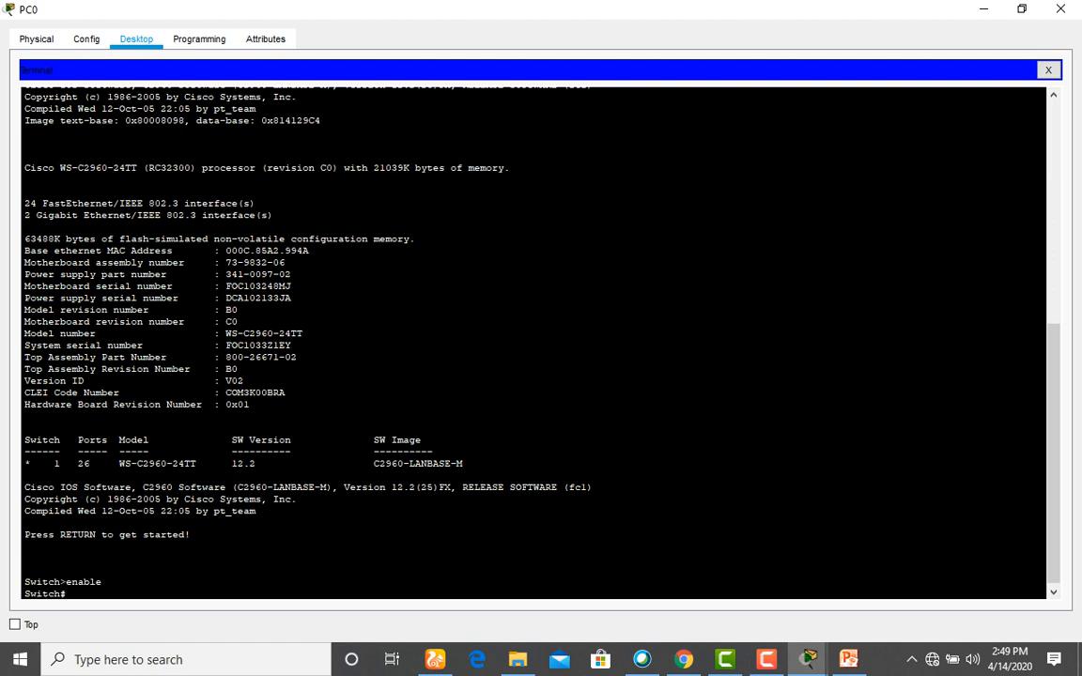
pyautogui.write('configure terminal')
pyautogui.press('Return')
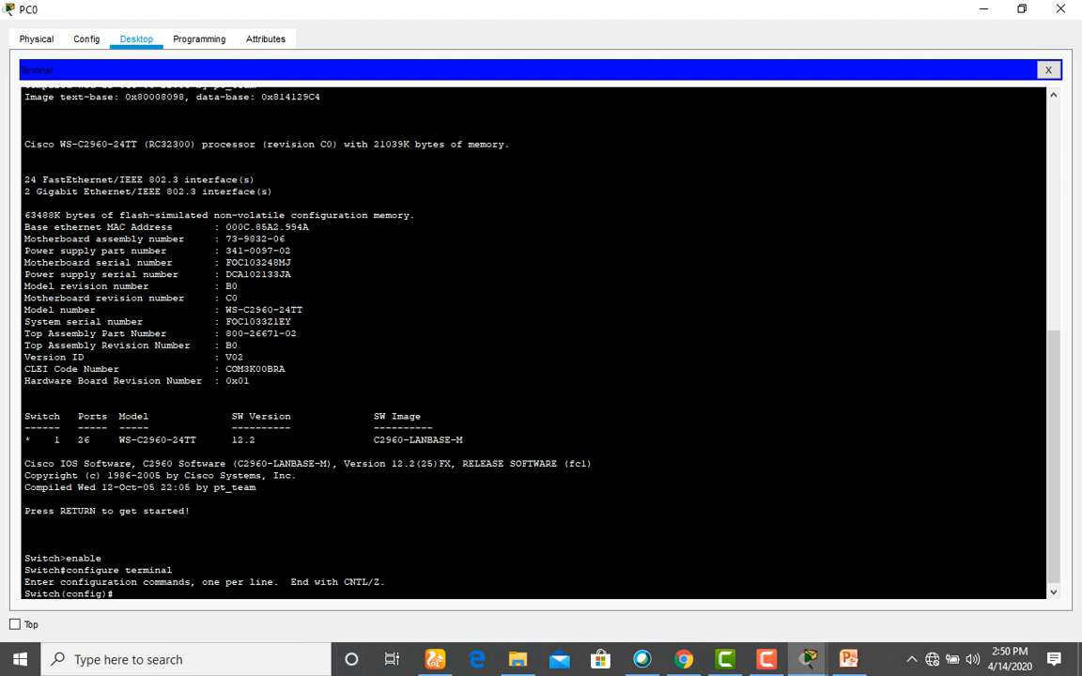
pyautogui.moveTo(808, 660)
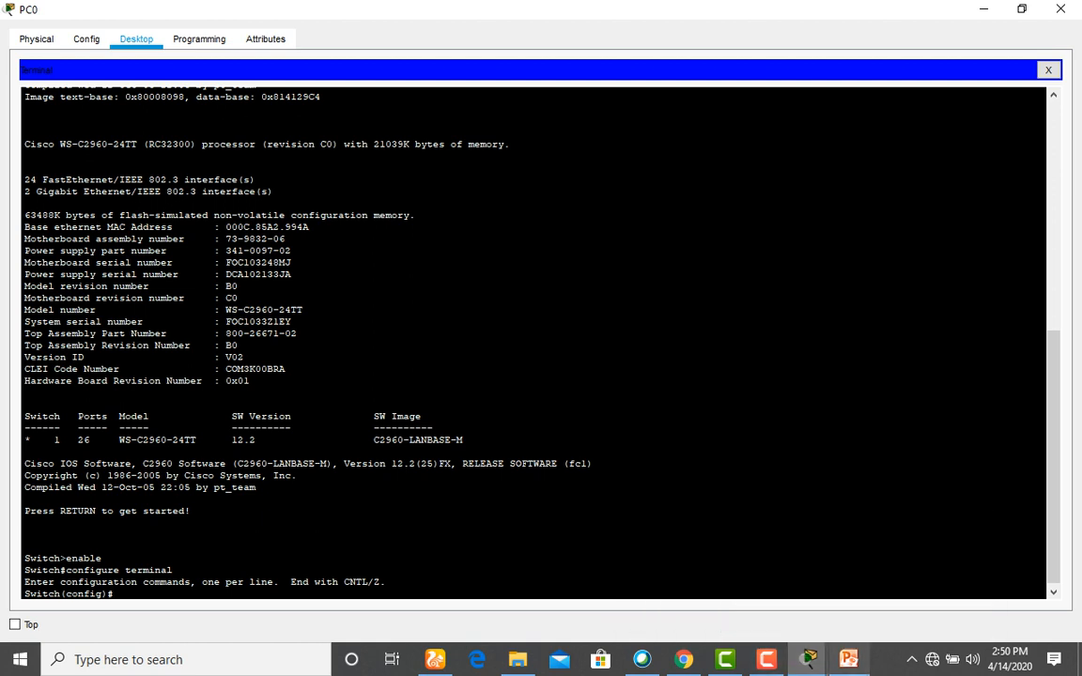
pyautogui.click(848, 660)
# Review the IOS mode and IOS Command Structure slides, then minimize PowerPoint.
pyautogui.press('Down')
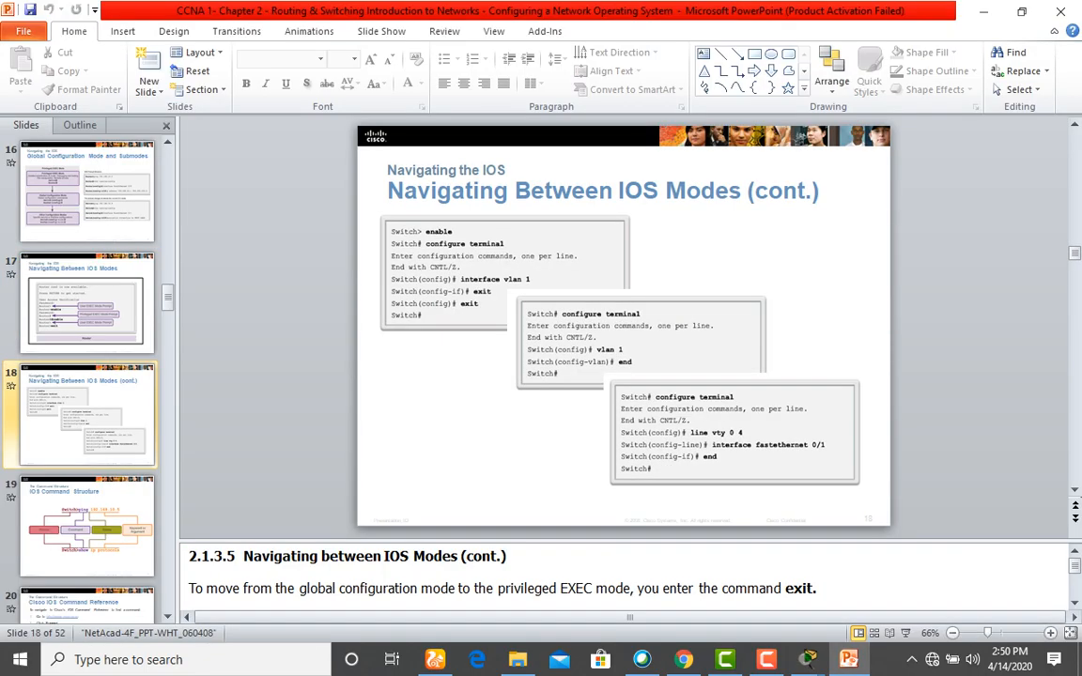
pyautogui.press('Down')
pyautogui.press('Up')
pyautogui.press('Up')
pyautogui.press('Up')
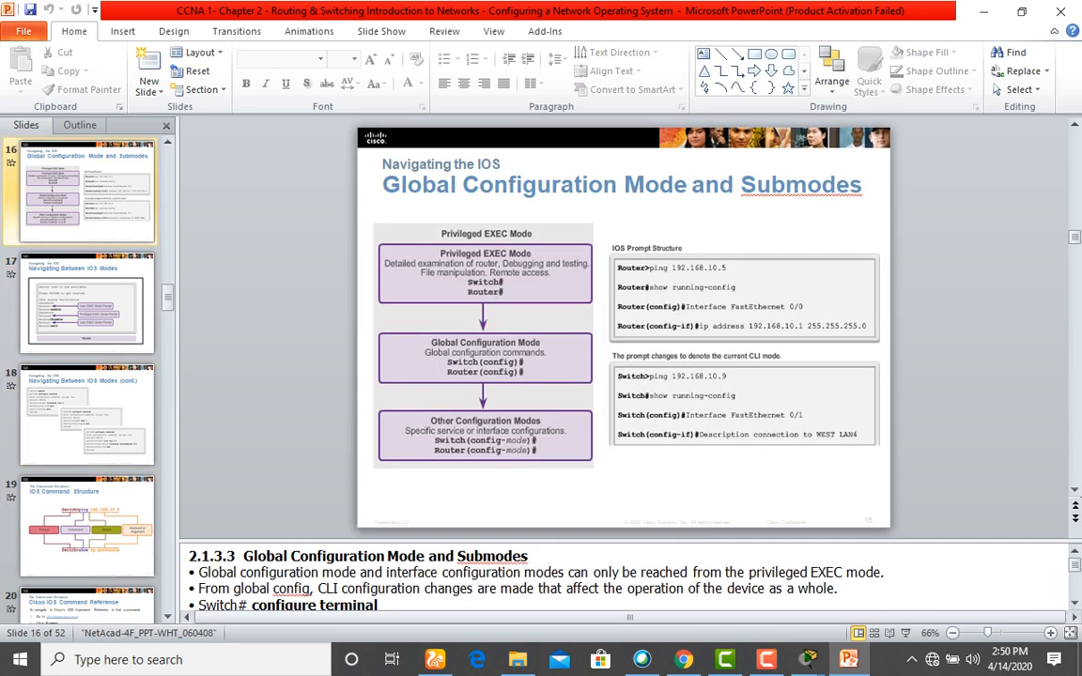
pyautogui.press('Down')
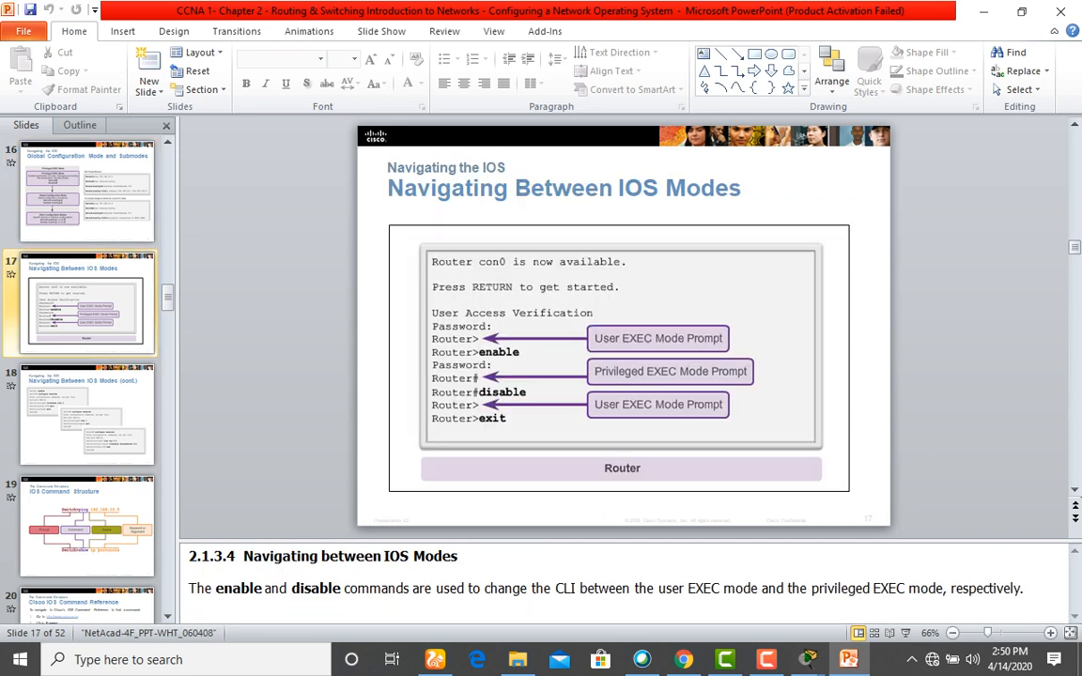
pyautogui.press('Down')
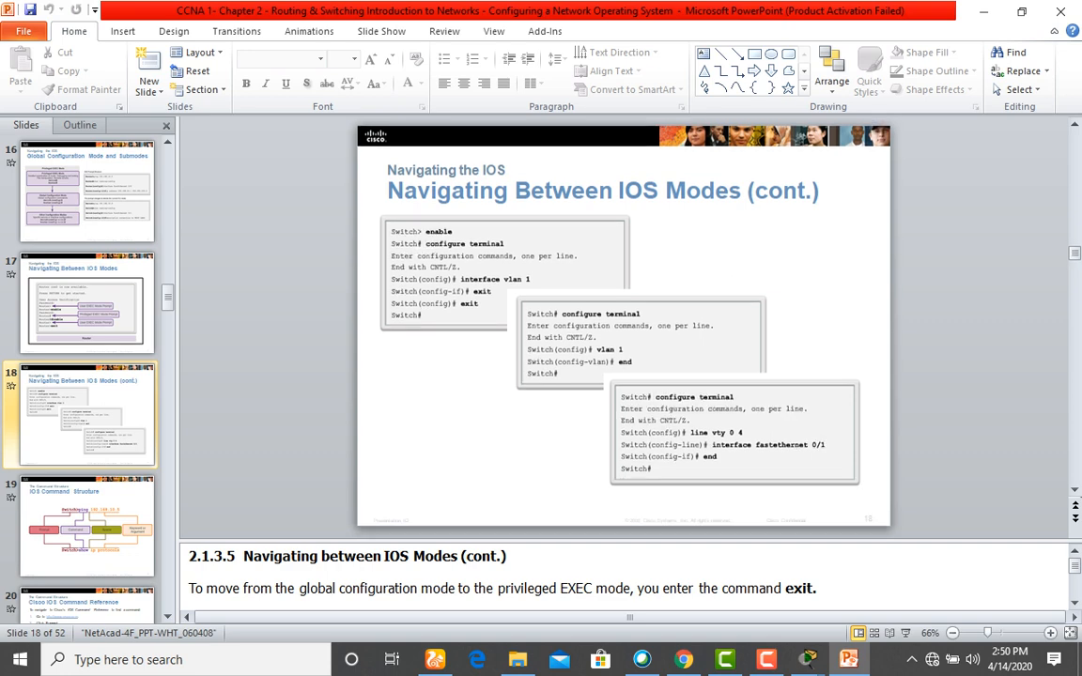
pyautogui.press('Down')
pyautogui.press('Down')
pyautogui.press('Up')
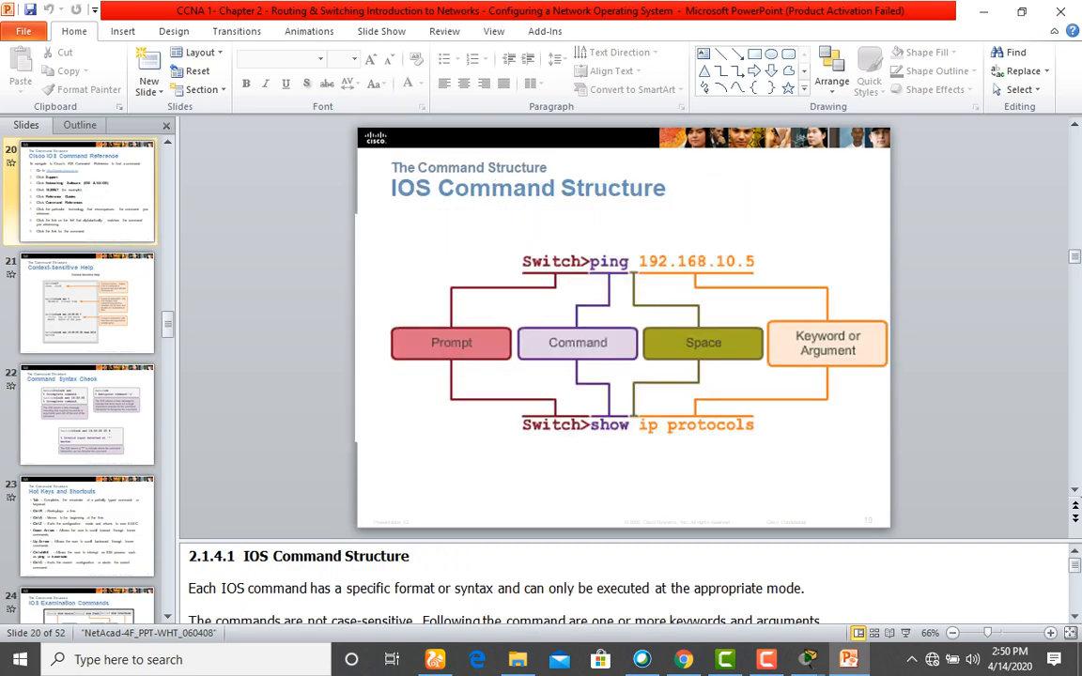
pyautogui.press('Up')
pyautogui.press('Up')
pyautogui.press('Up')
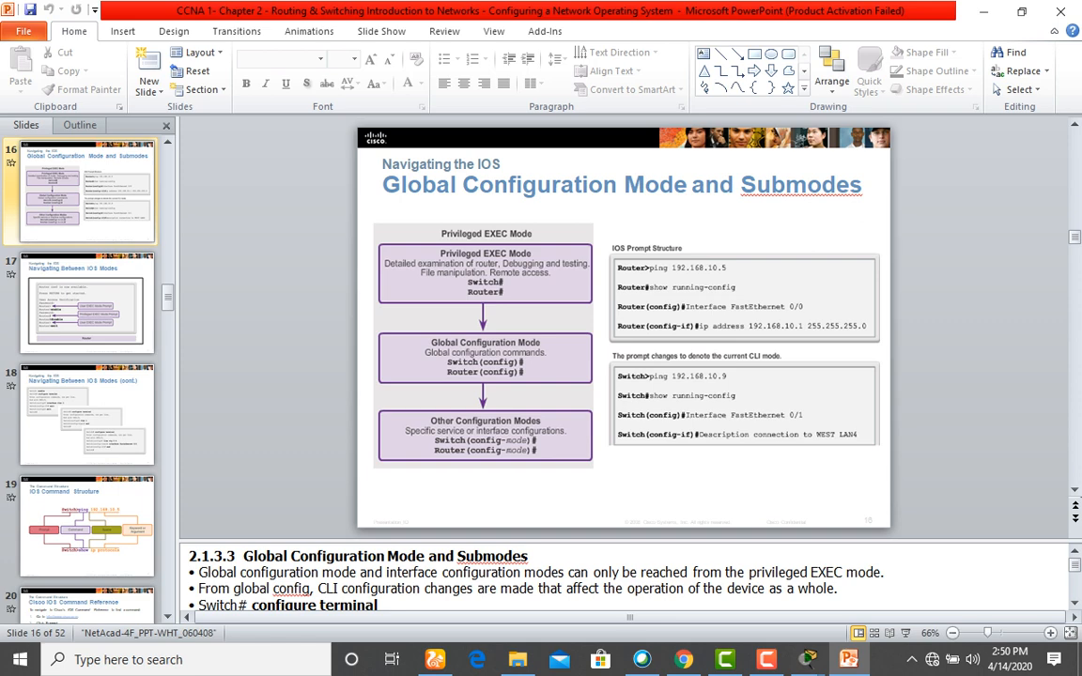
pyautogui.click(983, 11)
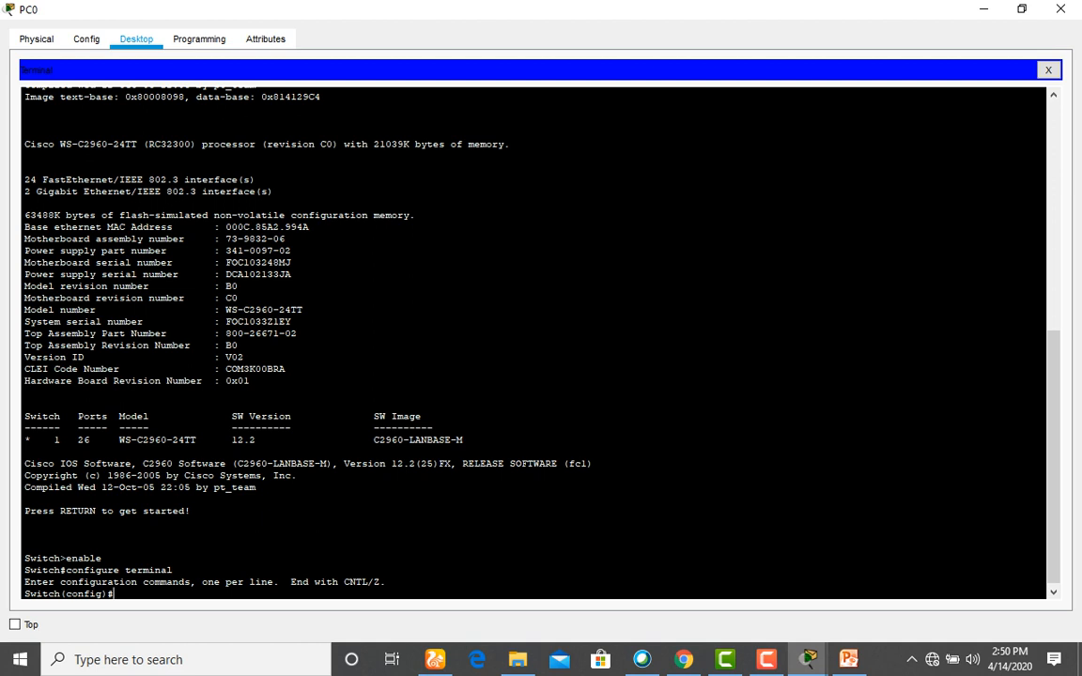
# Run hostname KWAPS so the prompt changes from Switch(config)# to KWAPS(config)#.
pyautogui.moveTo(60, 594); pyautogui.dragTo(24, 594)
pyautogui.click(143, 582)
pyautogui.write('hostname KWAPS')
pyautogui.press('Return')
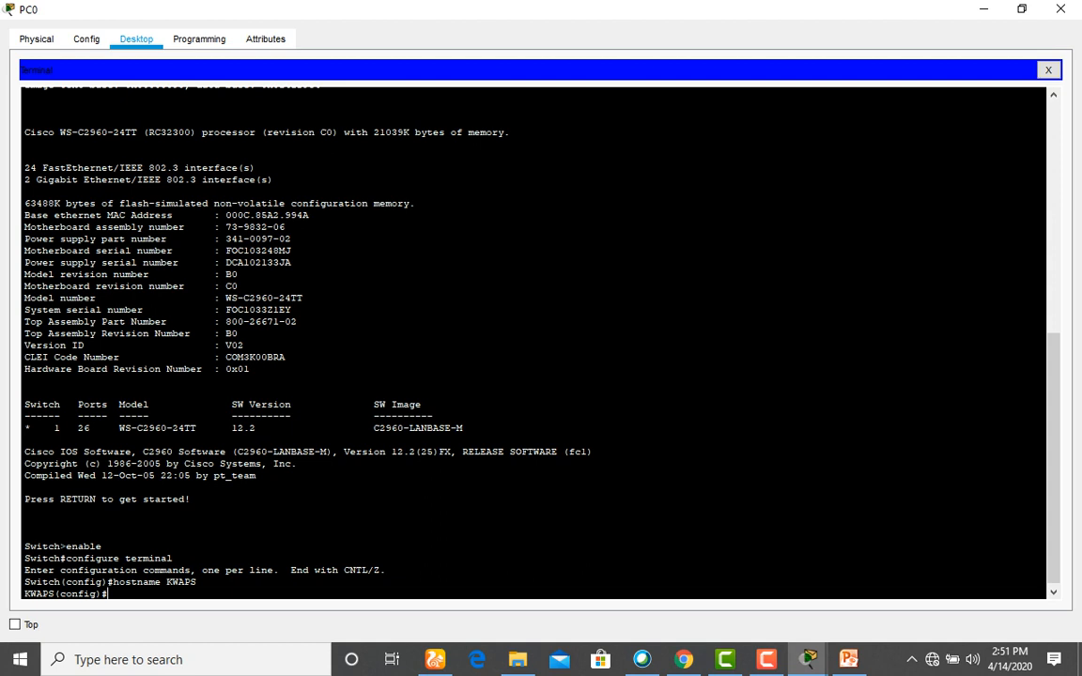
pyautogui.moveTo(54, 594); pyautogui.dragTo(108, 591)
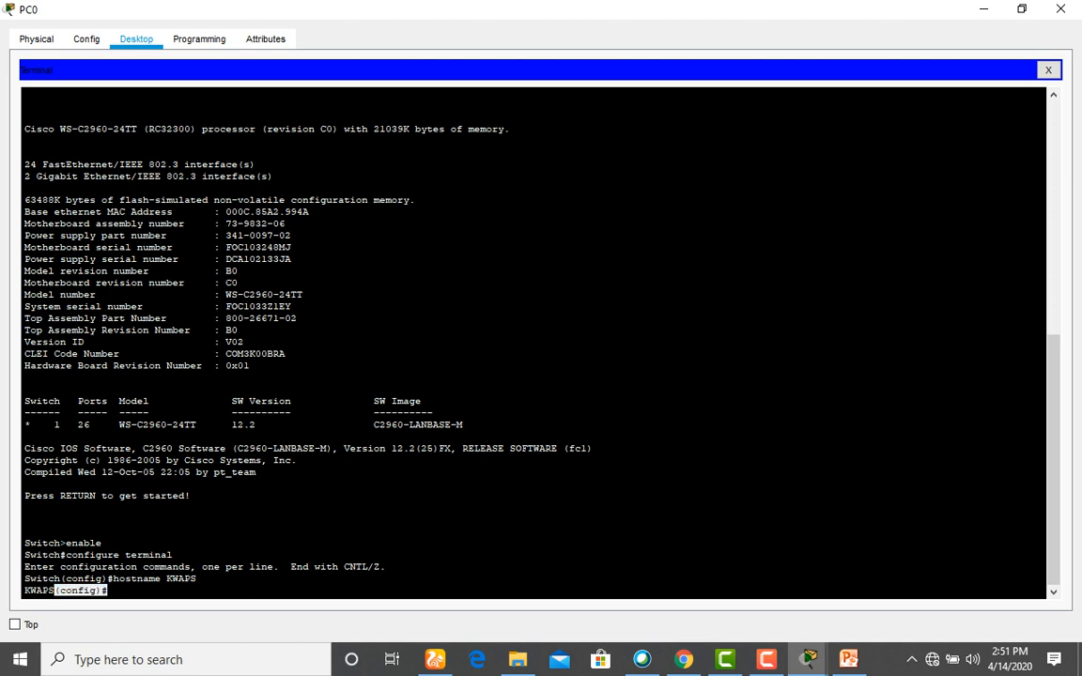
pyautogui.click(196, 579)
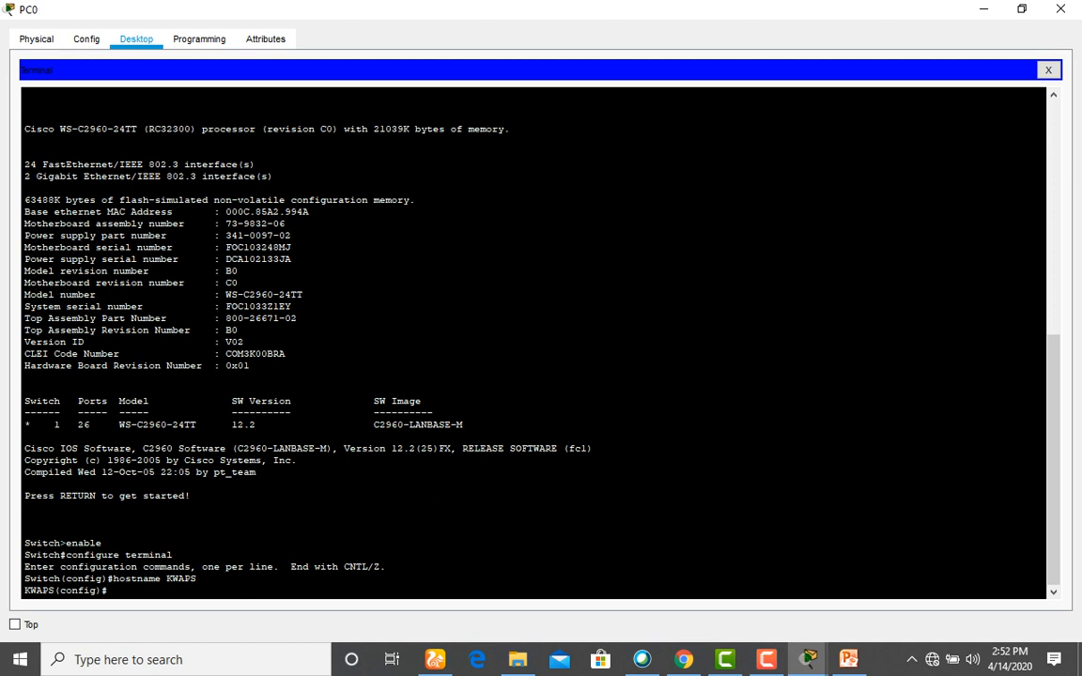
# Under line con 0, set the console password and enable login, then start typing exit.
pyautogui.write('line con 0')
pyautogui.press('Return')
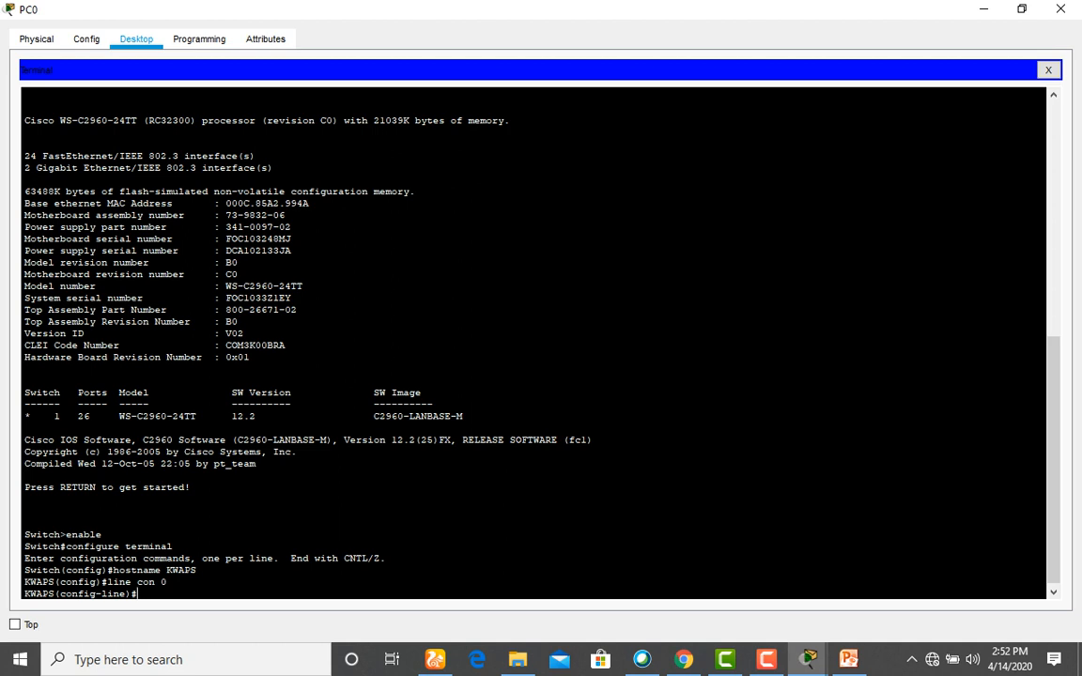
pyautogui.moveTo(168, 583)
pyautogui.mouseDown()
pyautogui.moveTo(25, 583)
pyautogui.moveTo(167, 583)
pyautogui.moveTo(110, 594)
pyautogui.moveTo(167, 583)
pyautogui.mouseUp()
pyautogui.write('password cisco')
pyautogui.press('Return')
pyautogui.write('lo')
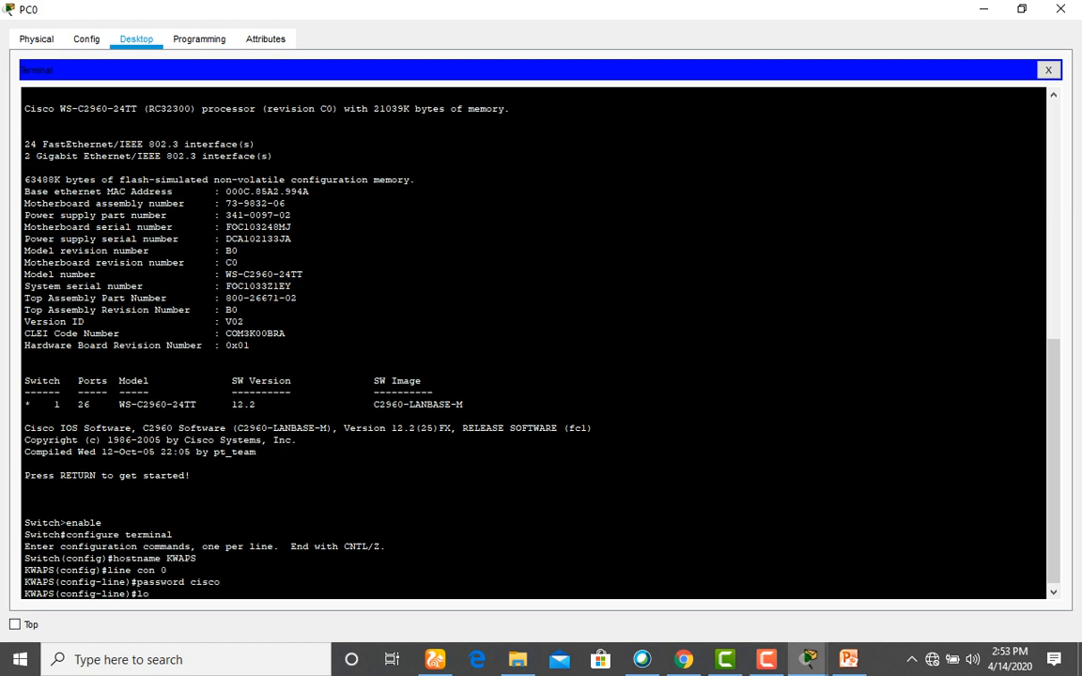
pyautogui.write('gin')
pyautogui.press('Return')
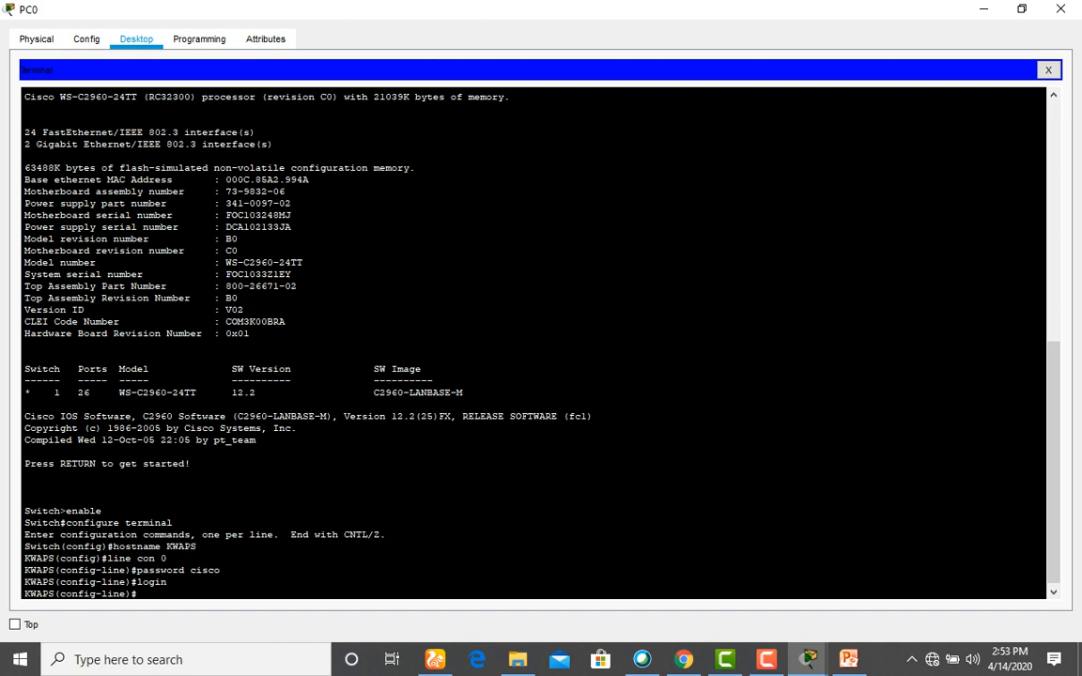
pyautogui.write('exit')
pyautogui.moveTo(142, 570); pyautogui.dragTo(99, 558)
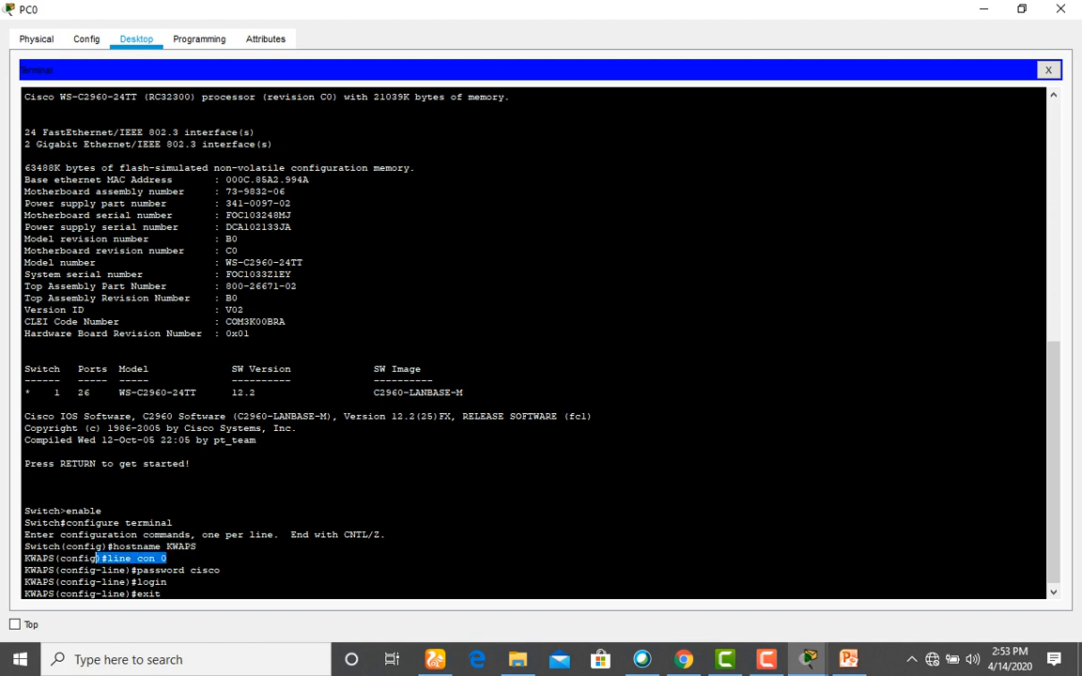
pyautogui.click(161, 594)
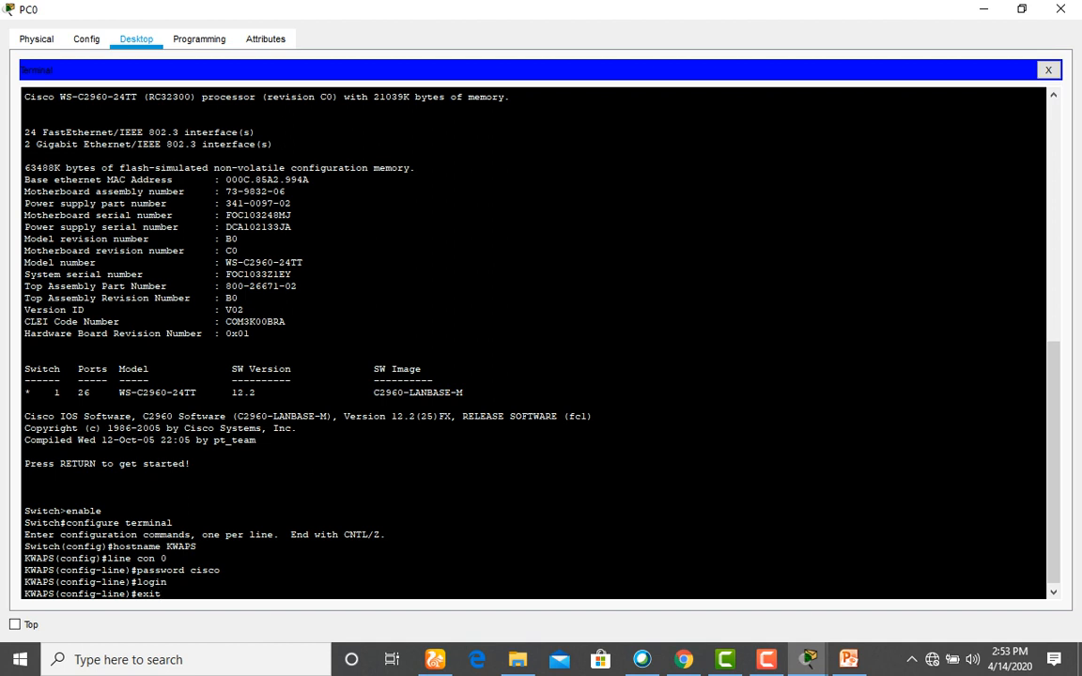
# Leave console line configuration and type the command line vty 0 15.
pyautogui.press('Return')
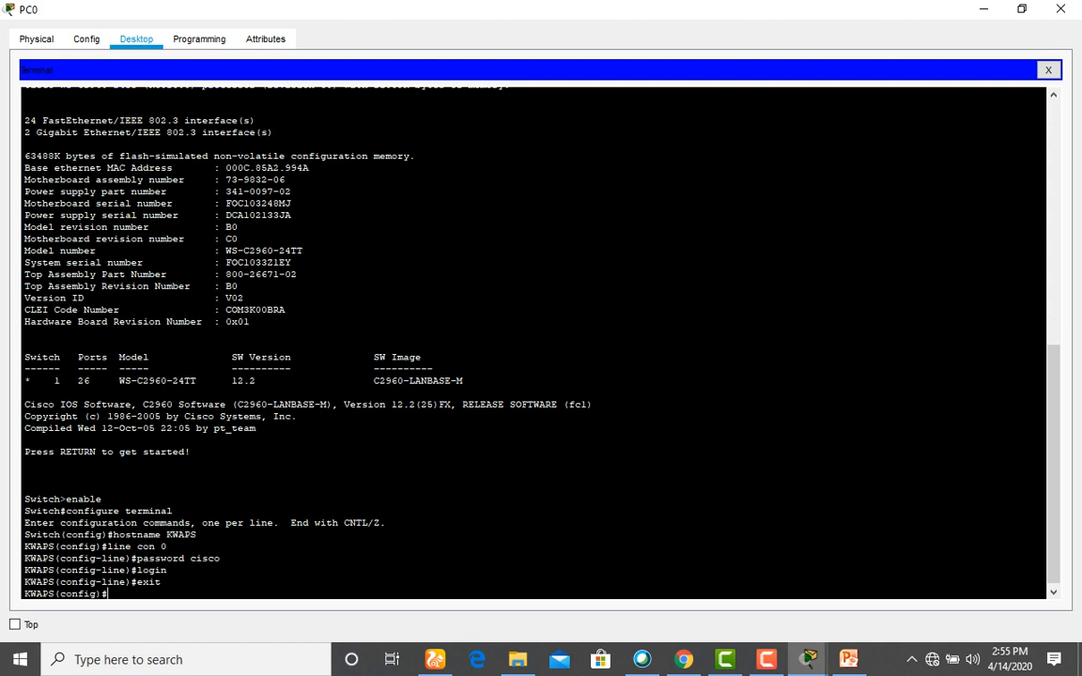
pyautogui.write('line vty 0 15')
# Set a vty password and login on lines 0–15, exit, and type an enable password command.
pyautogui.press('Return')
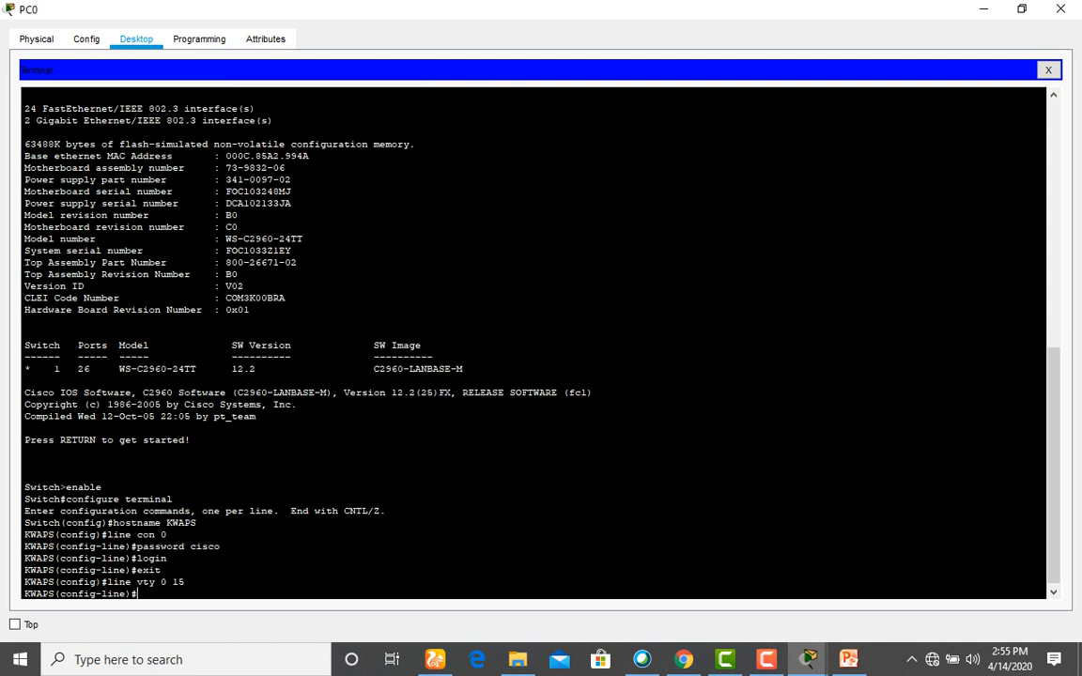
pyautogui.write('passw cisco')
pyautogui.press('Return')
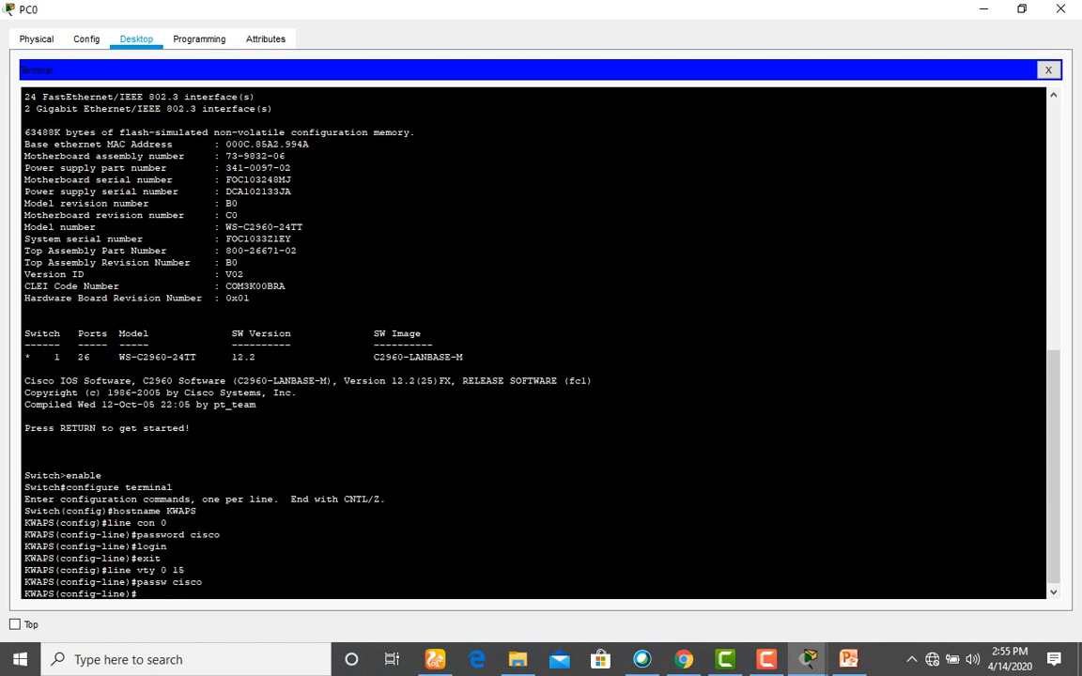
pyautogui.write('login')
pyautogui.press('Return')
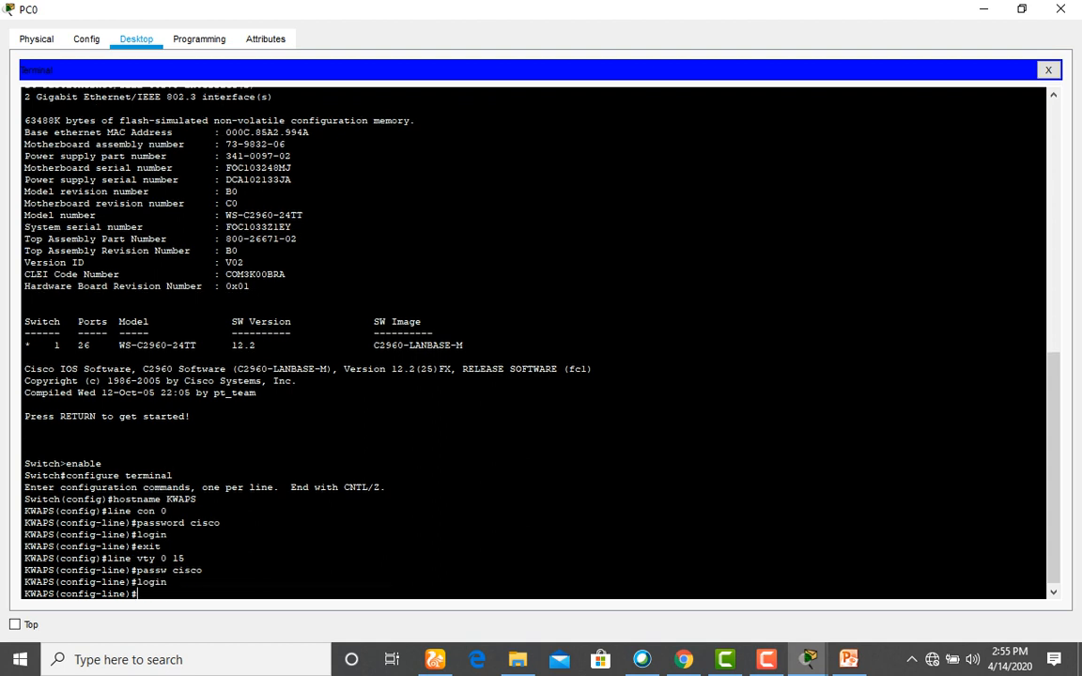
pyautogui.write('exit')
pyautogui.press('Return')
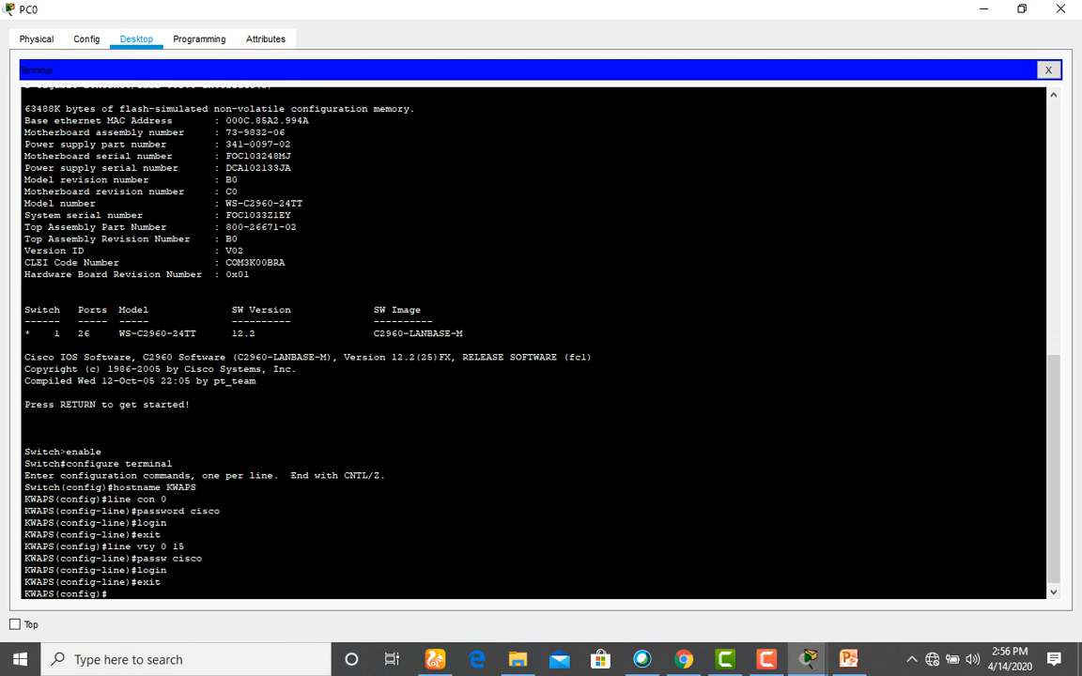
pyautogui.write('enable password cisco')
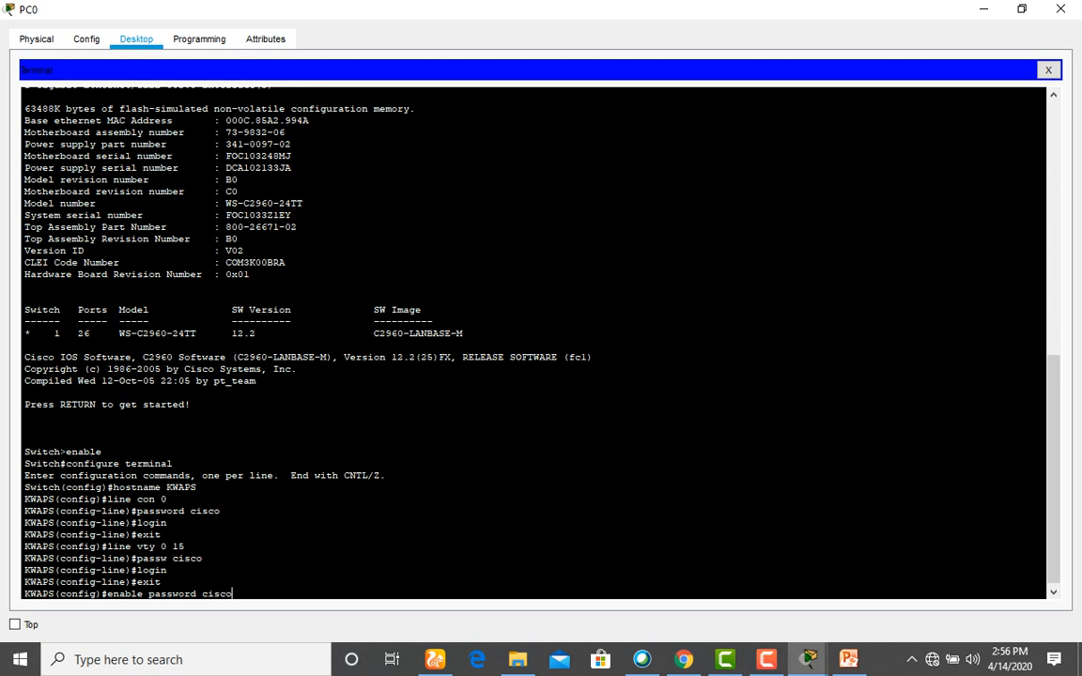
# Apply the enable password, then set an enable secret on KWAPS.
pyautogui.press('Return')
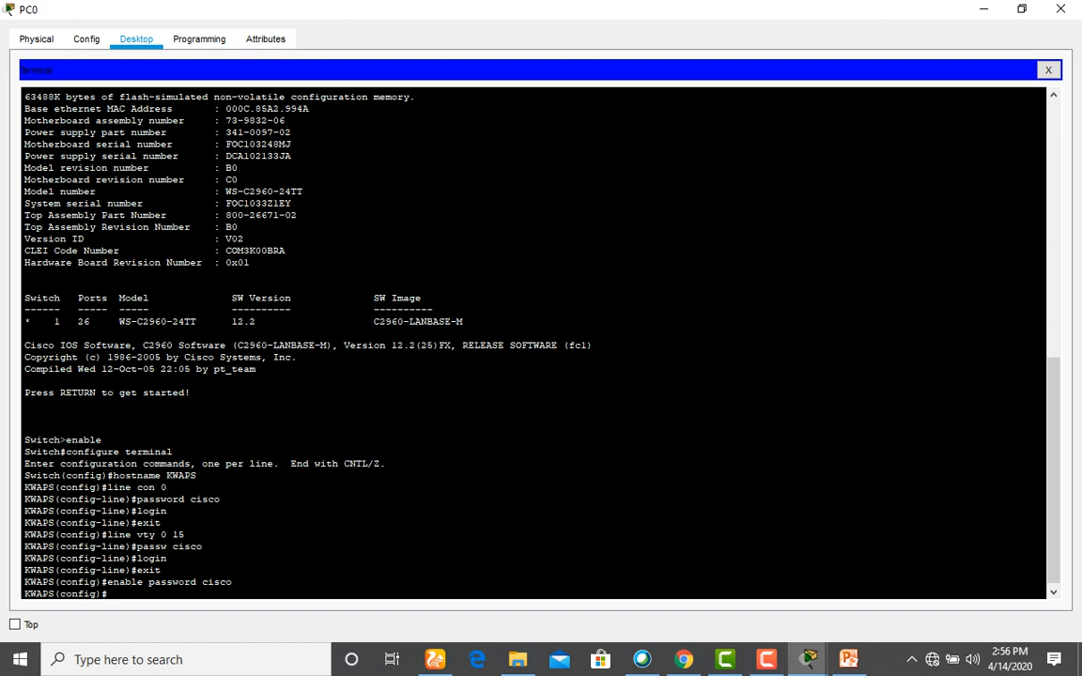
pyautogui.write('enable secret class')
pyautogui.press('Return')
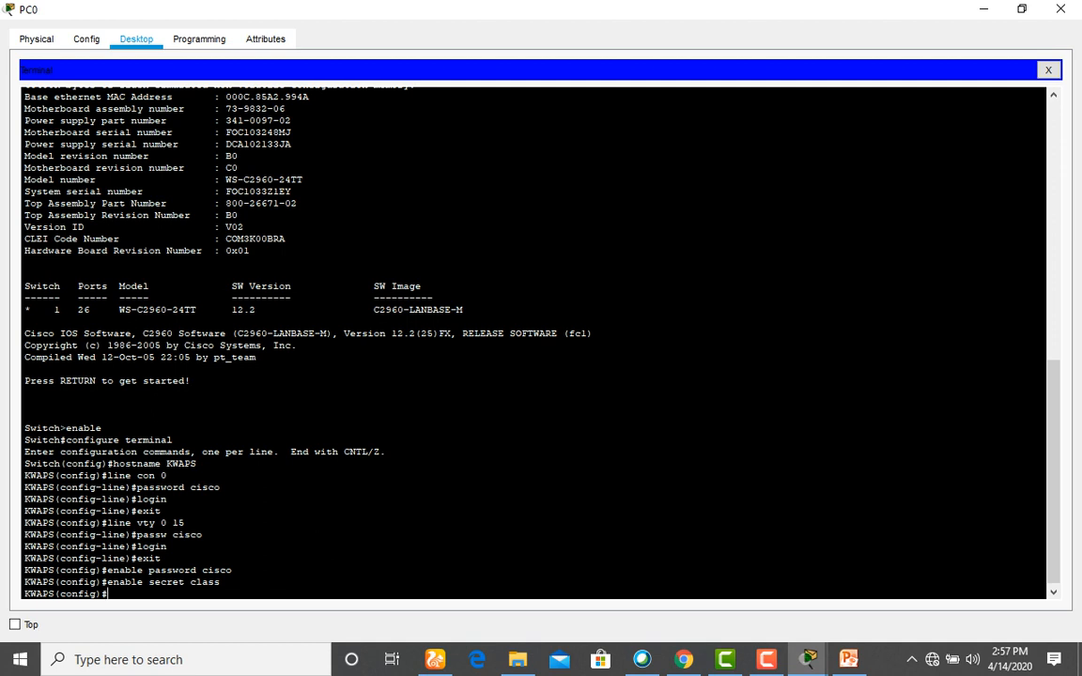
# Enter service password-encryption in global configuration mode.
pyautogui.write('s')
pyautogui.write('vis')
pyautogui.press('BackSpace')
pyautogui.write('ce password-encr')
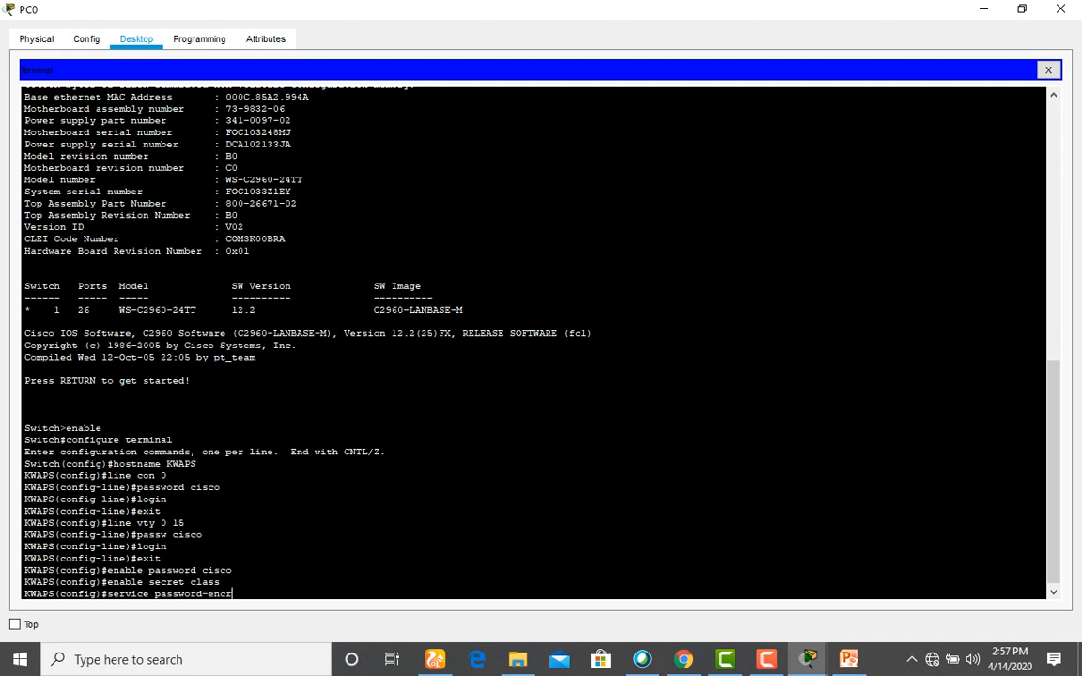
pyautogui.write('yption')
pyautogui.press('Return')
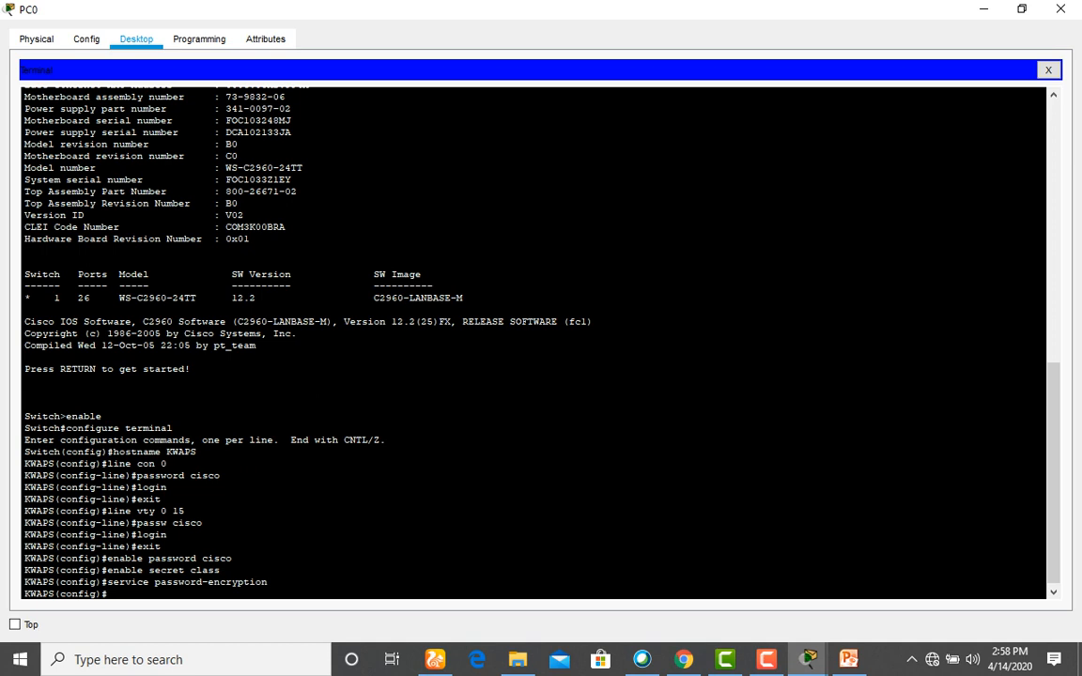
# Begin a message-of-the-day banner command with 'banner motd' at KWAPS(config)#.
pyautogui.write('banner motd')
# Set the MOTD banner to '# UNAUTHORISED ACCESS!!! KEEP OFF!! #', then type DO COPY RUN START.
pyautogui.write('# A')
pyautogui.press('BackSpace')
pyautogui.write('UNAUTHORI')
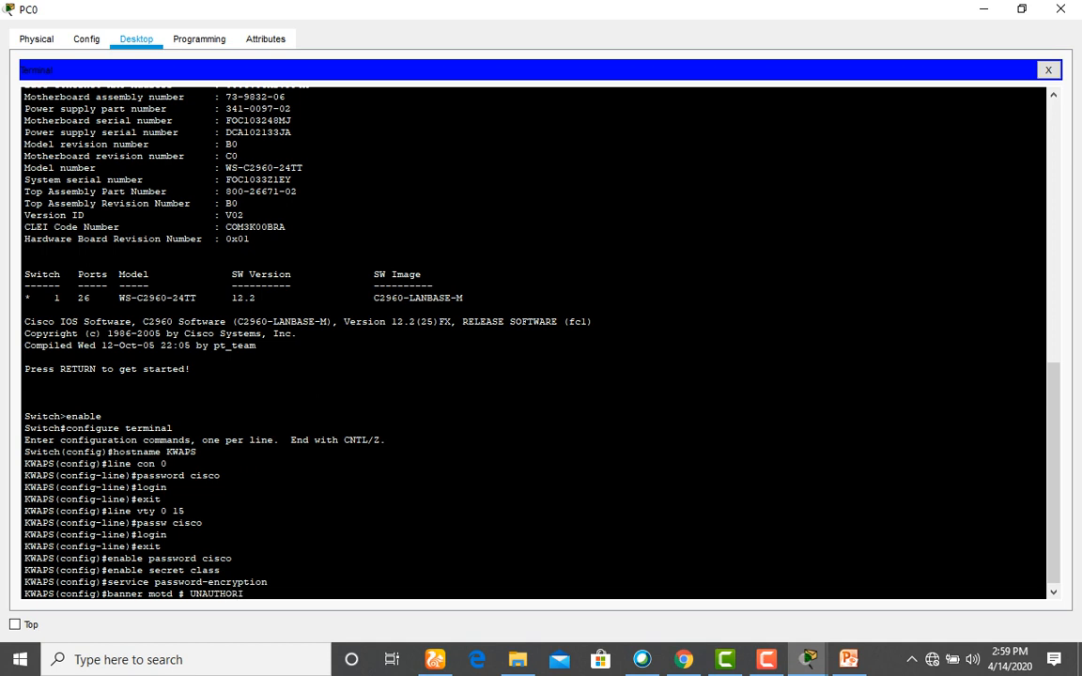
pyautogui.write('SED ACCESS')
pyautogui.write('!!! KEEP OFF!! #')
pyautogui.press('Return')
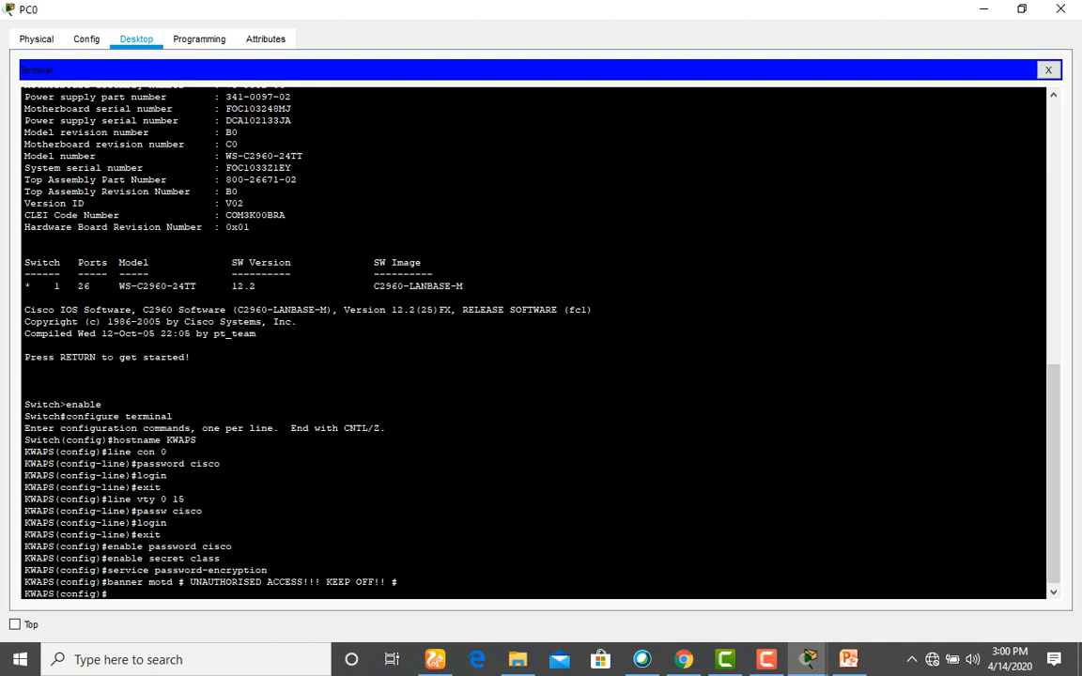
pyautogui.write('DO COPY RUN START')
# Copy the running configuration to the default startup-config file.
pyautogui.press('Return')
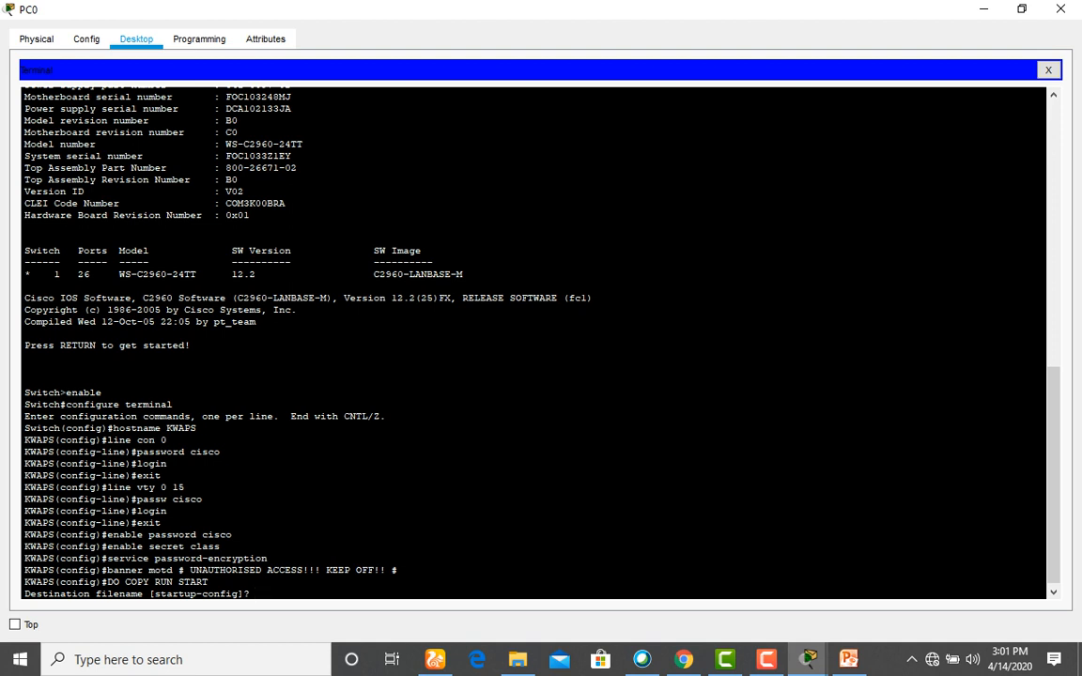
pyautogui.press('Return')
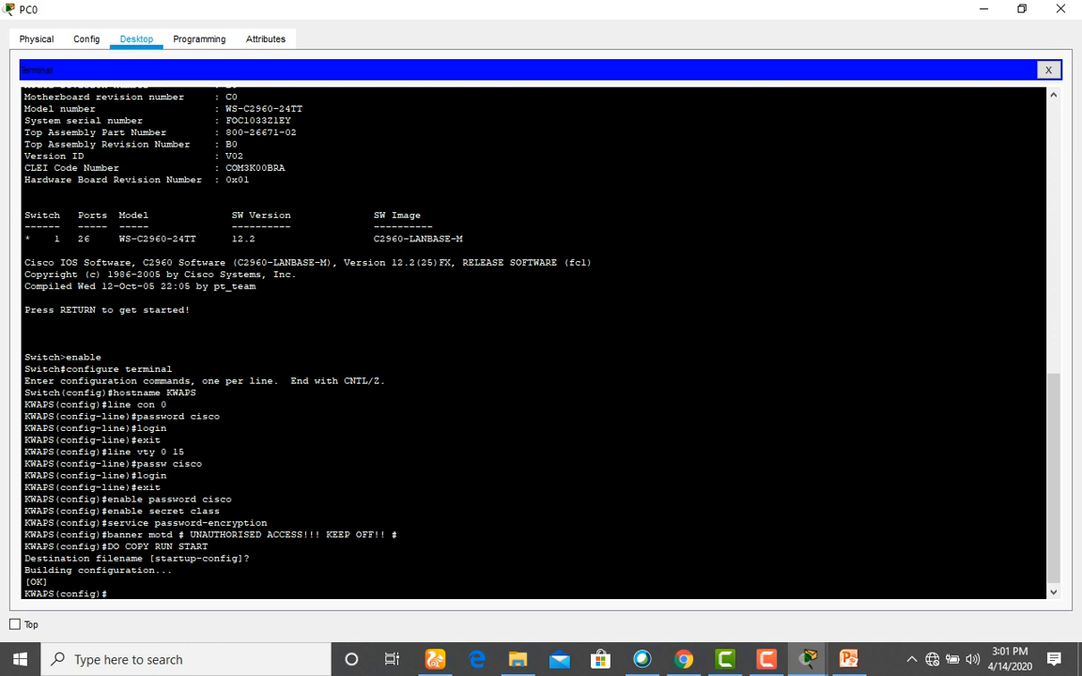
pyautogui.write('DO')
# Reload KWAPS with DO REL, confirm with Y, and start the console after the reboot.
pyautogui.write('REL')
pyautogui.press('Return')
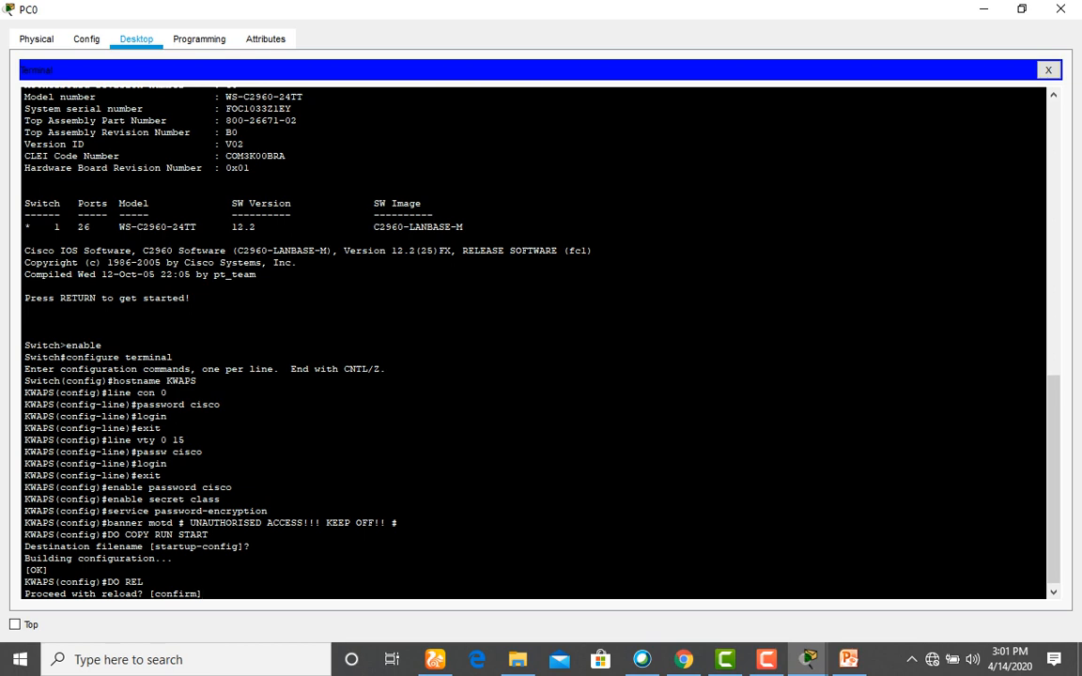
pyautogui.write('Y')
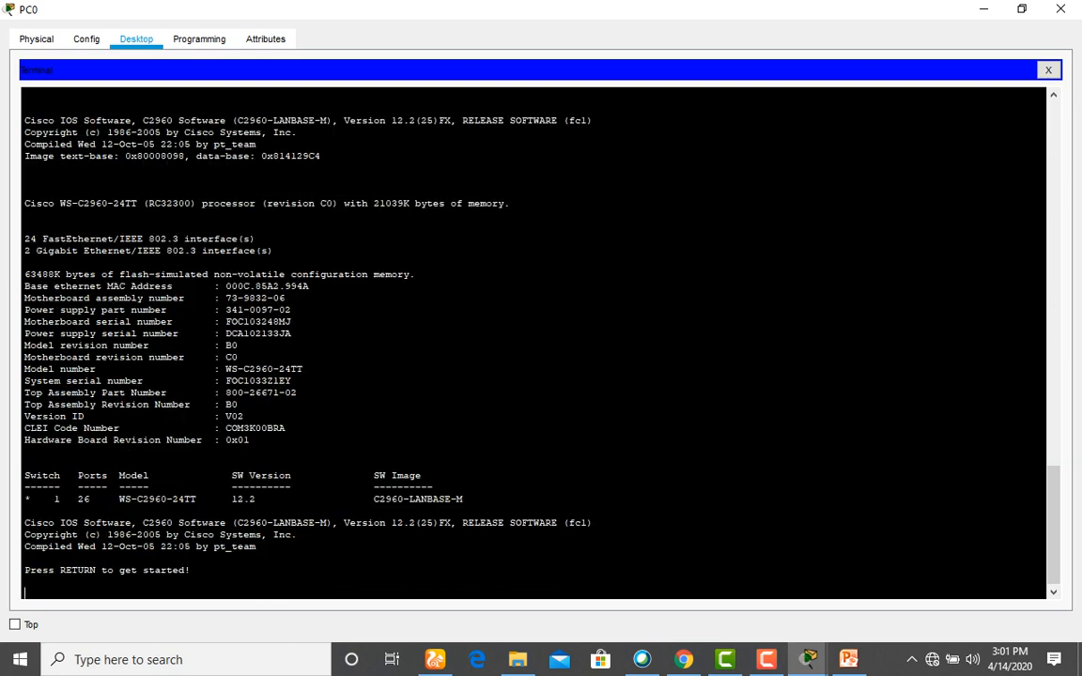
pyautogui.press('Return')
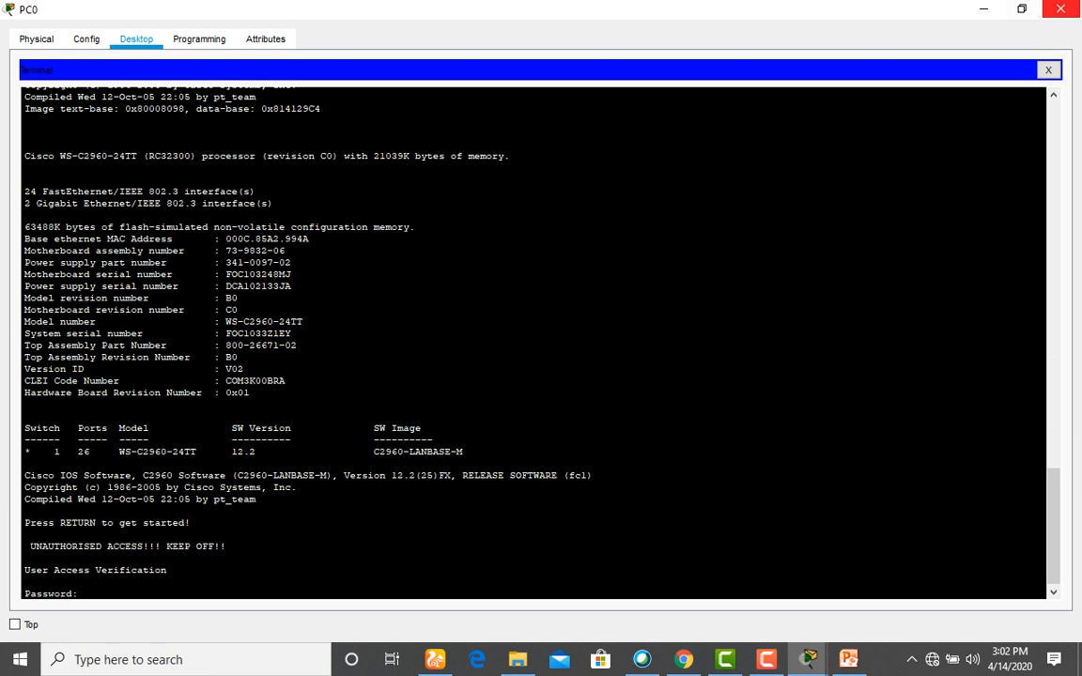
# Reopen PC0's Terminal with the default serial settings to reach the KWAPS login prompt.
pyautogui.click(1061, 8)
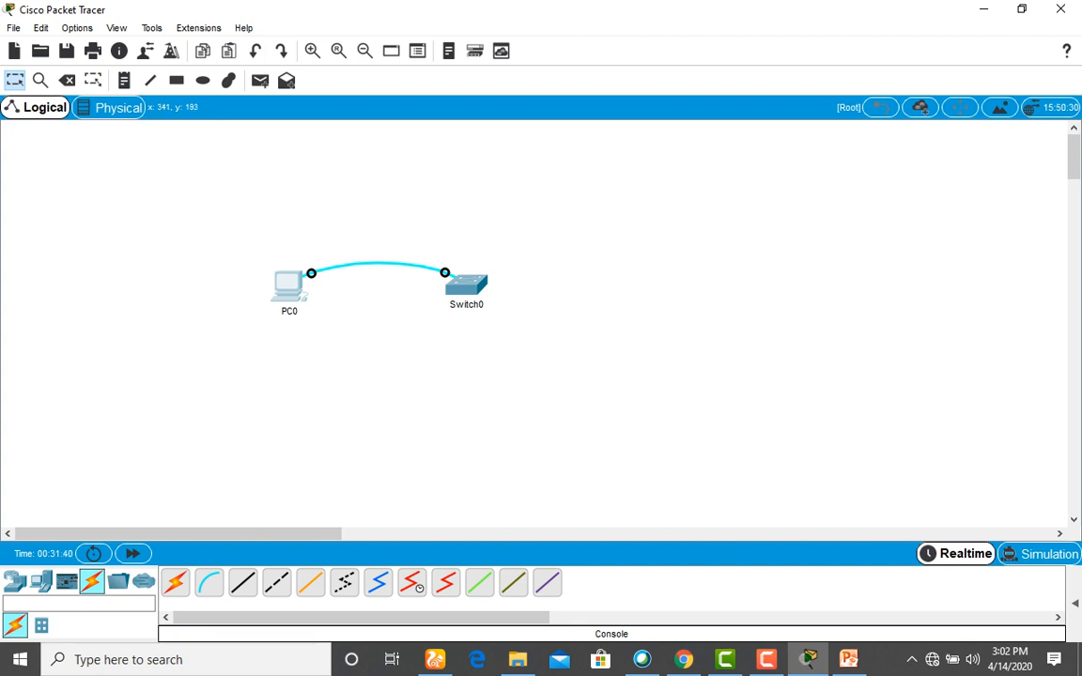
pyautogui.click(288, 284)
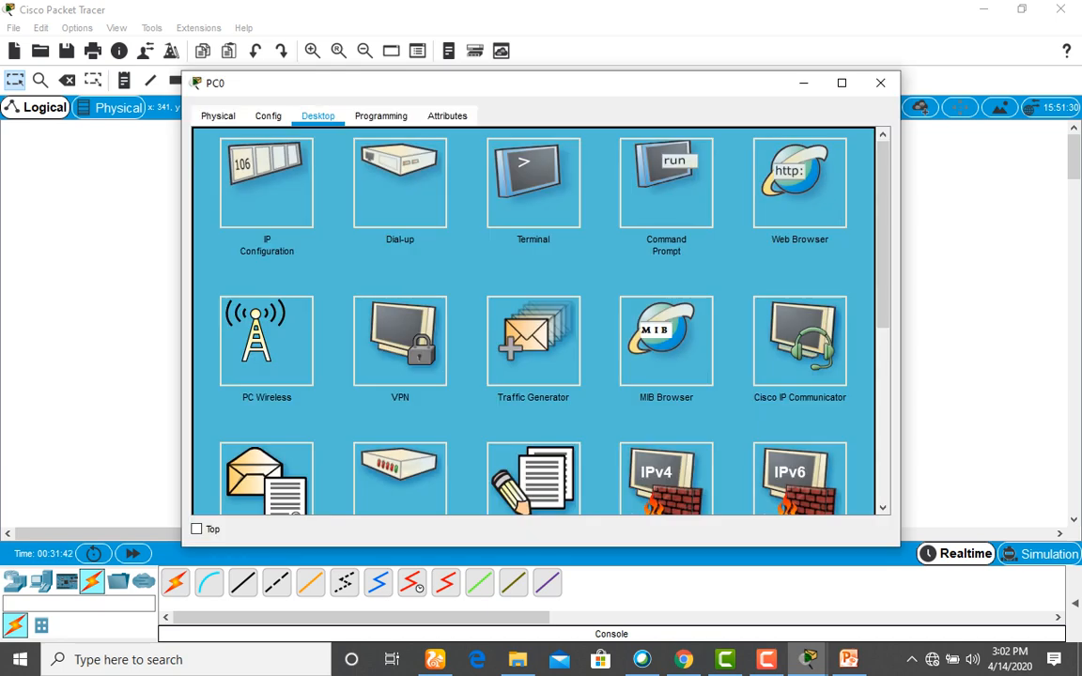
pyautogui.click(533, 183)
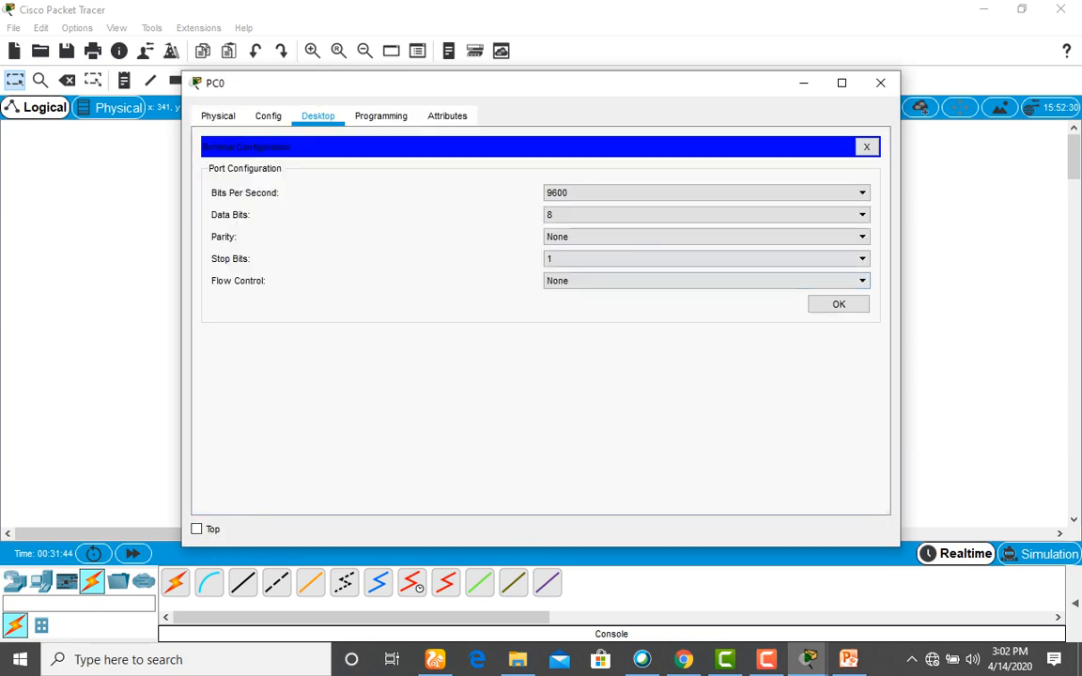
pyautogui.click(838, 304)
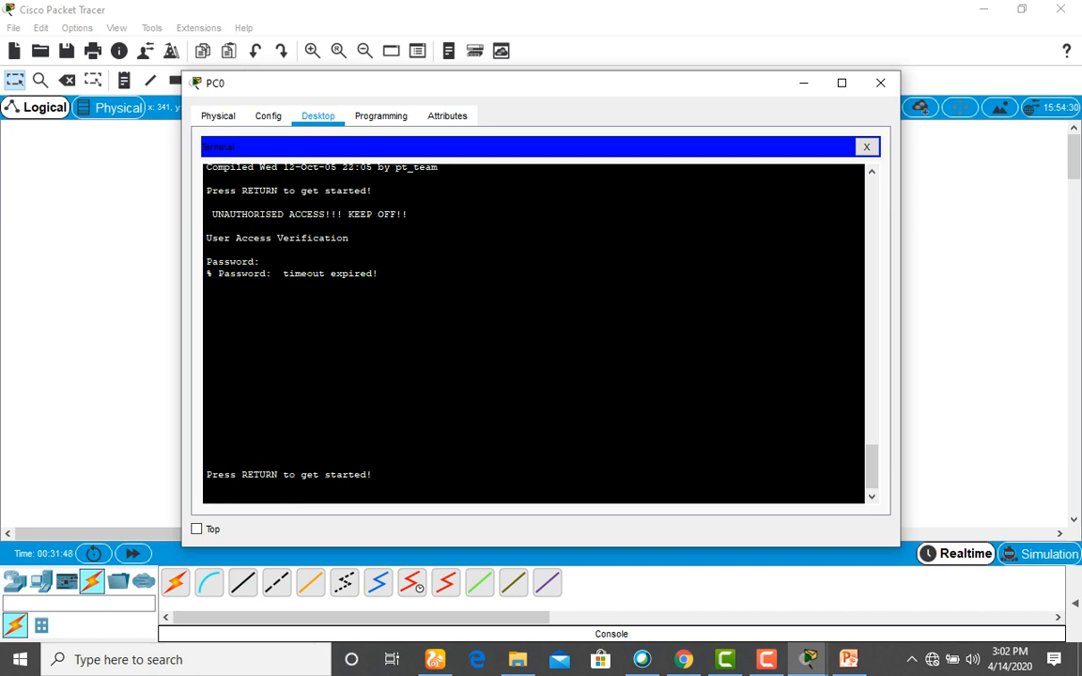
pyautogui.press('Return')
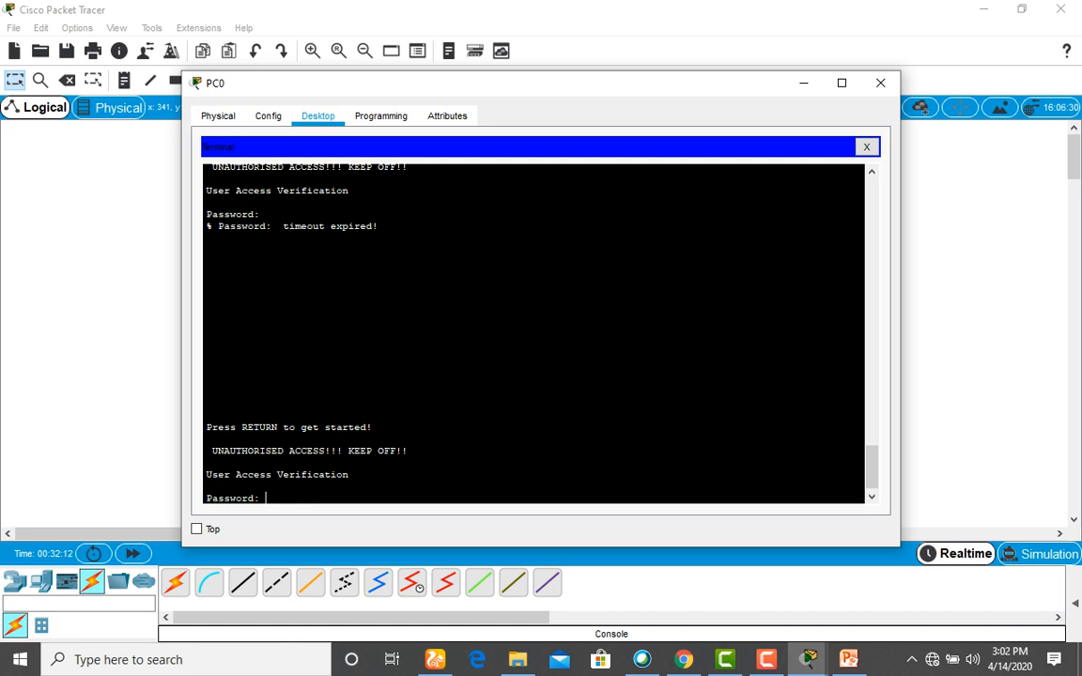
# Enter wrong console passwords until '% Bad passwords' appears and the banner returns.
pyautogui.press('Return')
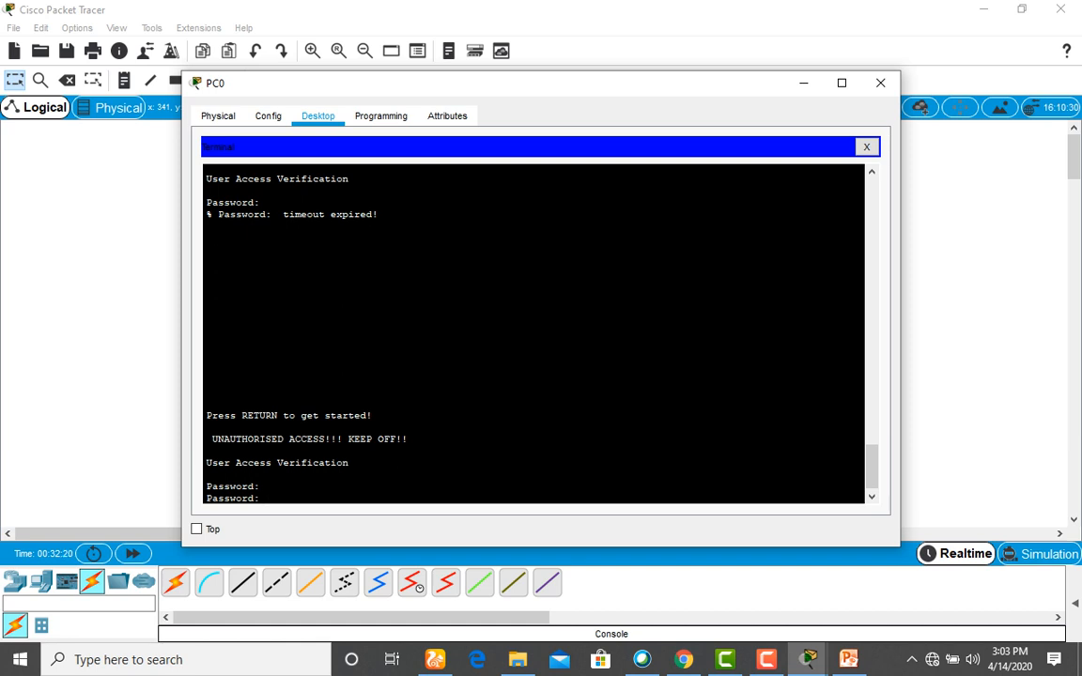
pyautogui.press('Return')
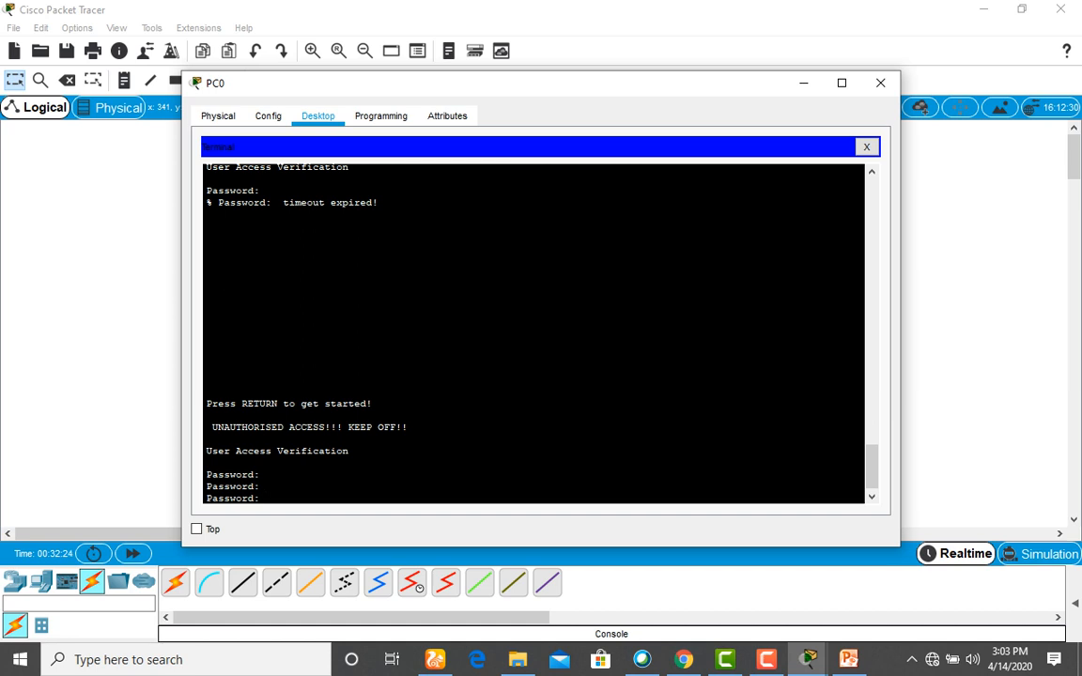
pyautogui.press('Return')
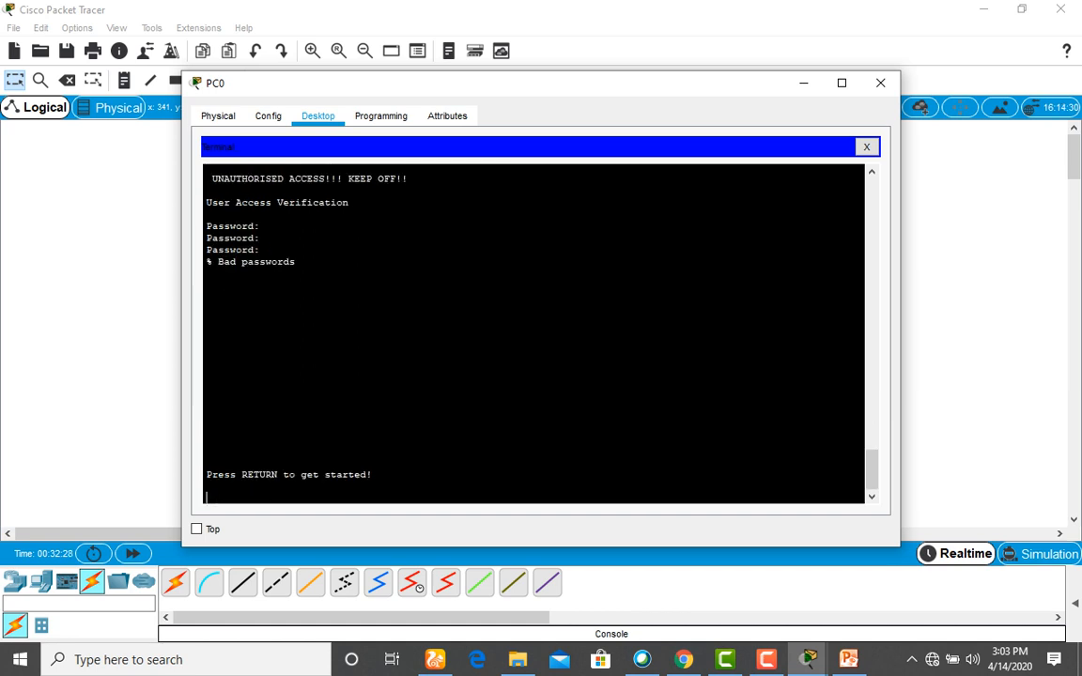
pyautogui.press('Return')
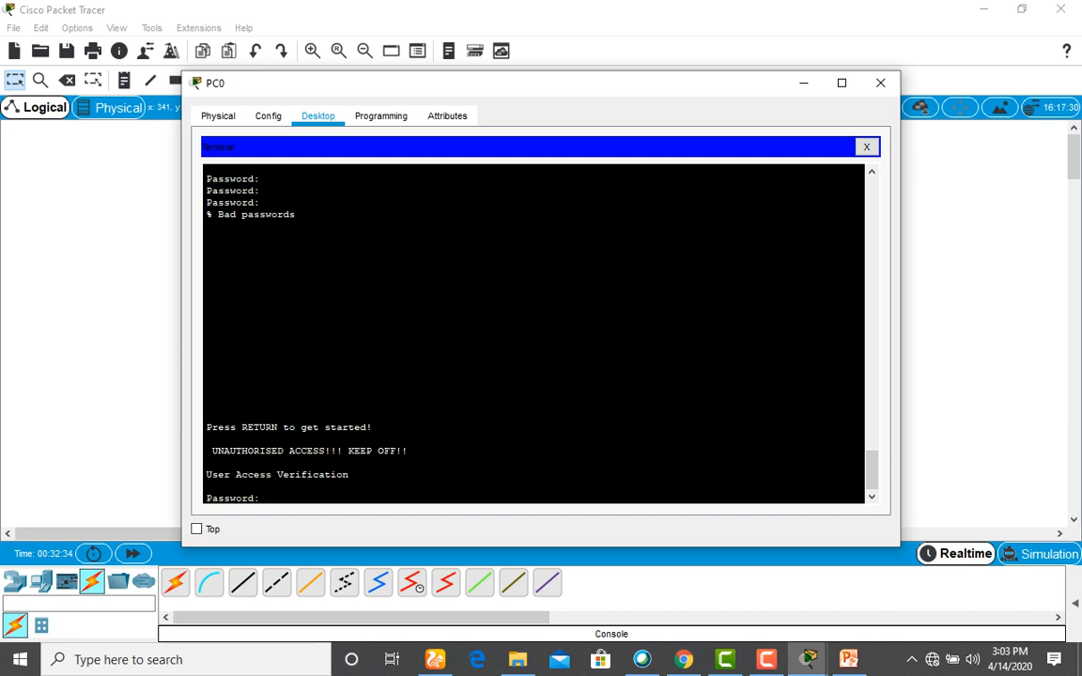
pyautogui.press('Return')
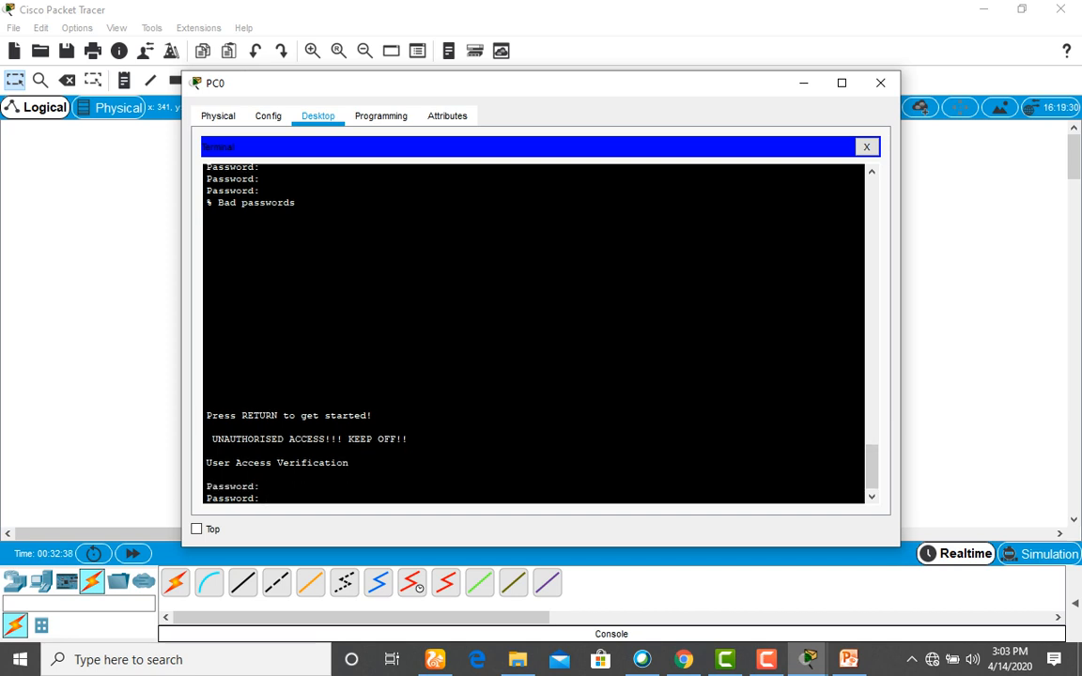
pyautogui.press('Return')
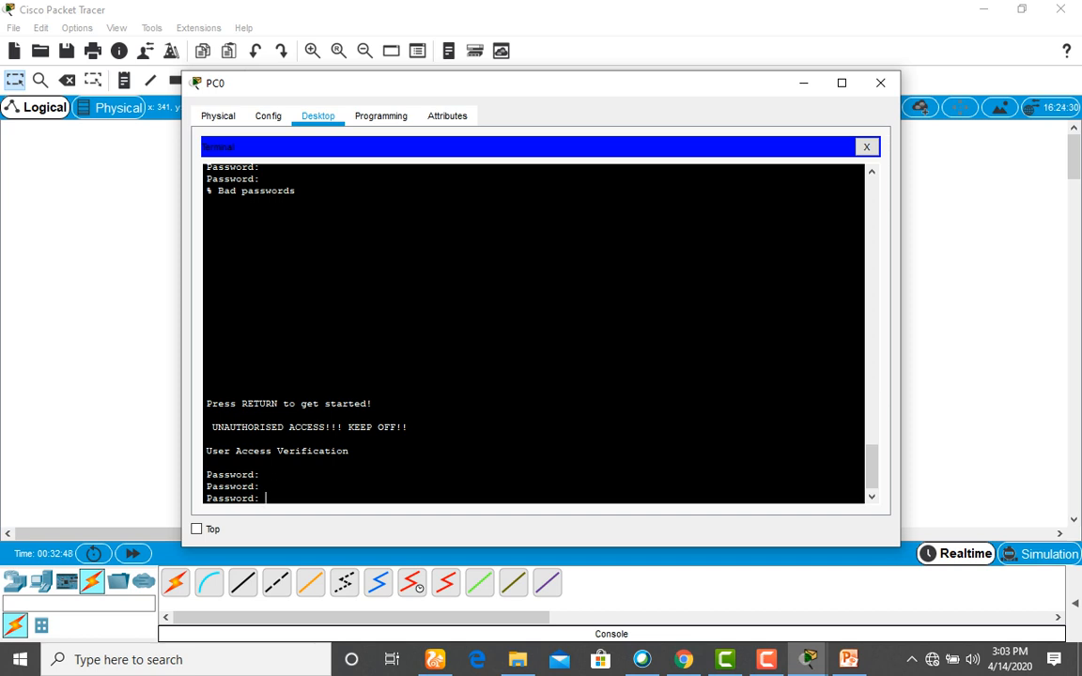
pyautogui.press('Return')
pyautogui.press('Return')
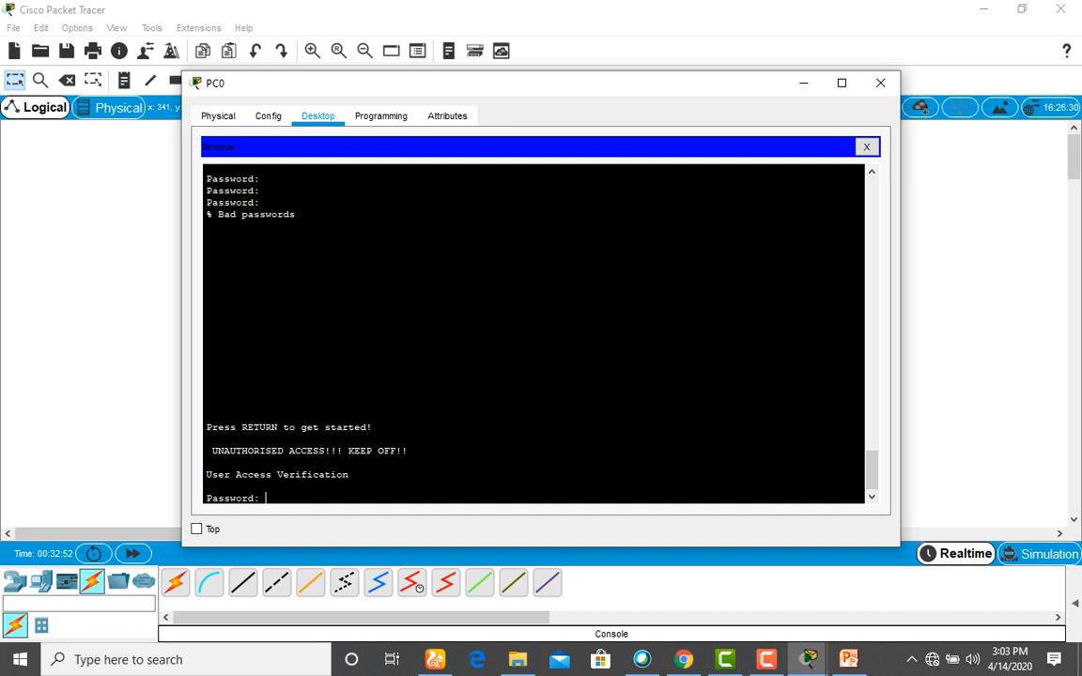
# Log in with the console password, then use enable with the enable secret to reach KWAPS#.
pyautogui.press('Return')
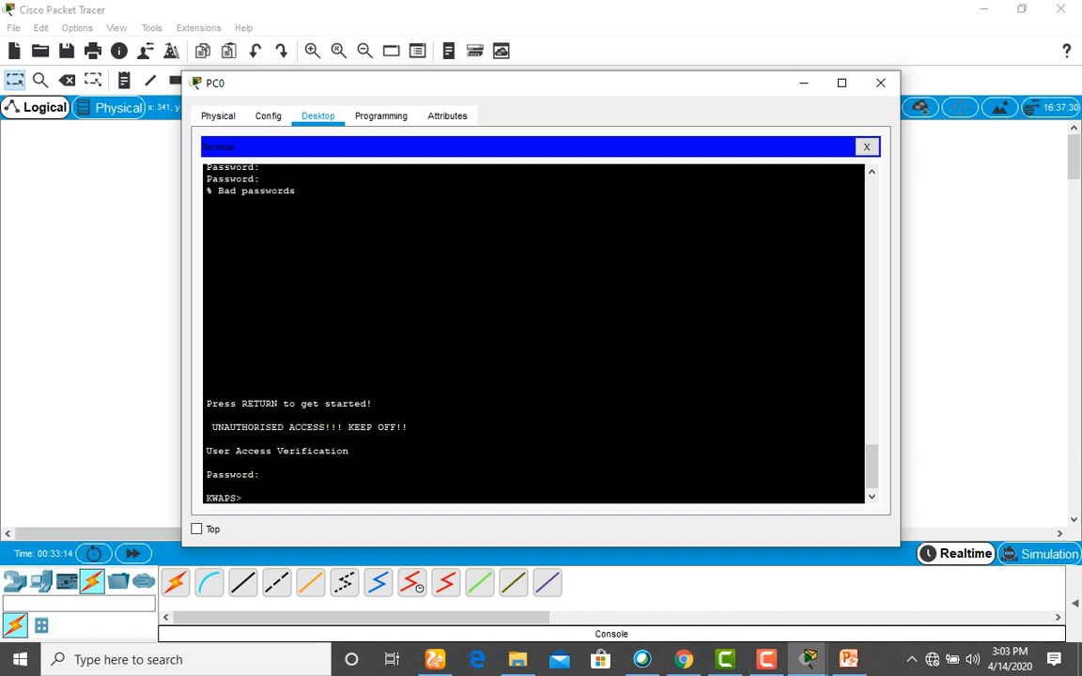
pyautogui.write('enable')
pyautogui.press('Return')
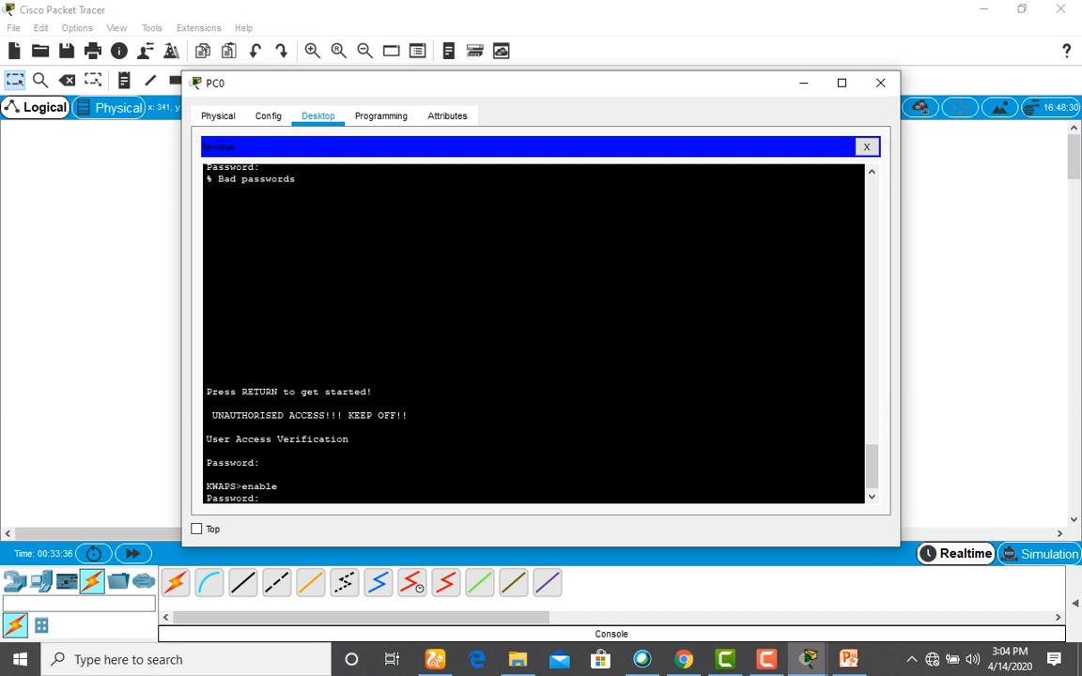
pyautogui.press('Return')
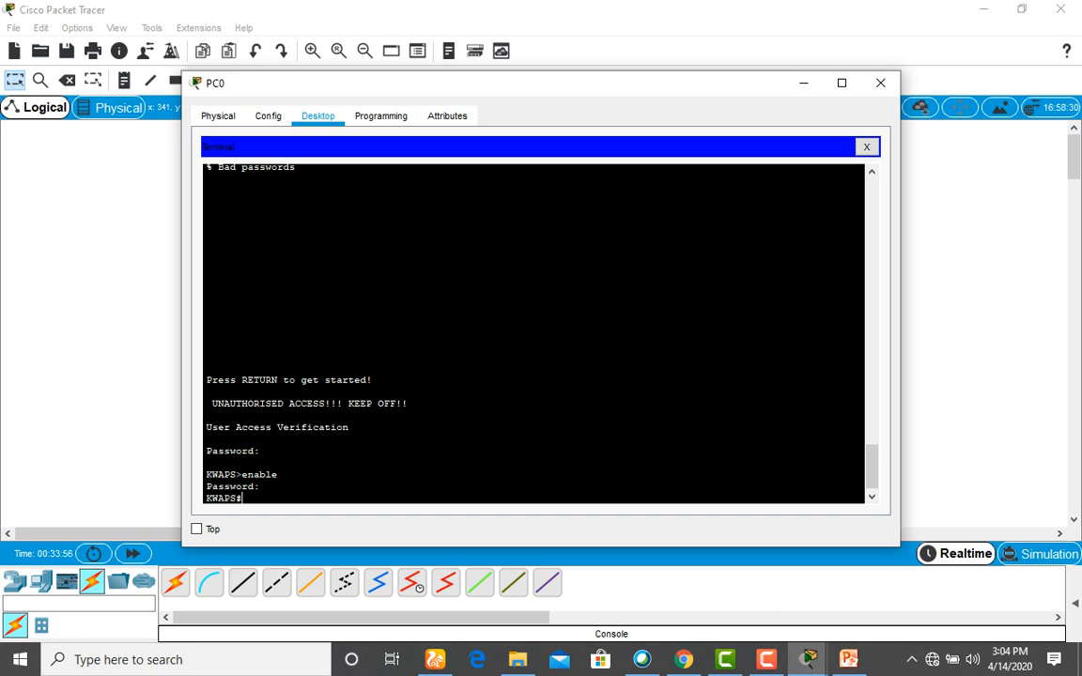
# Run 'show run' and highlight the encrypted enable secret hash in the output.
pyautogui.write('show run')
pyautogui.press('Return')
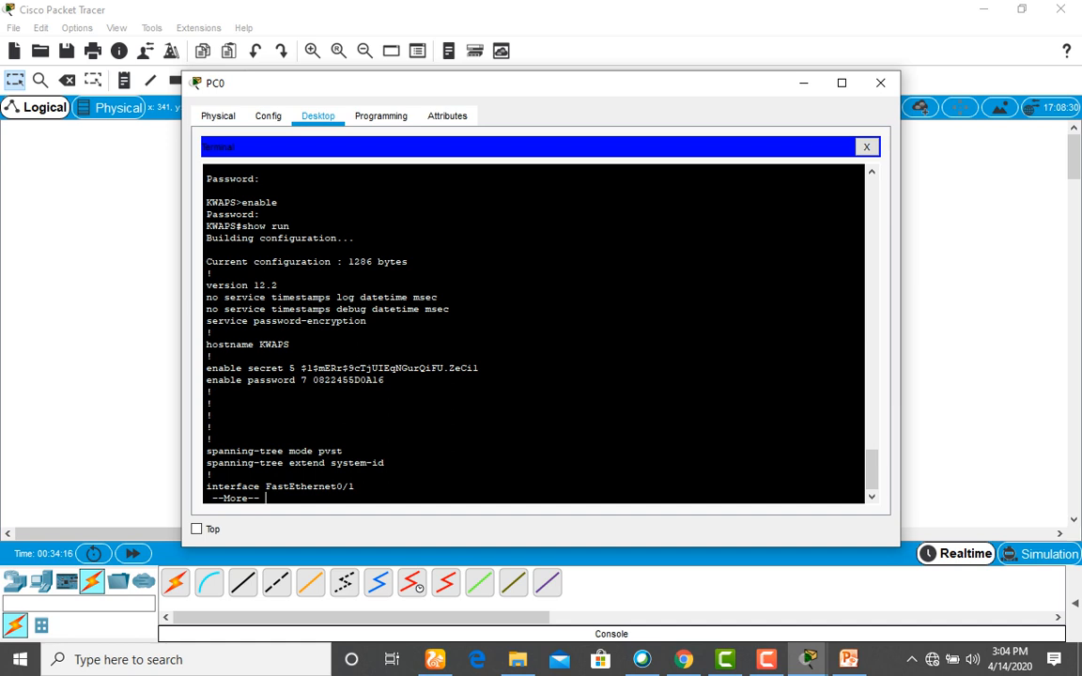
pyautogui.moveTo(206, 368); pyautogui.dragTo(480, 368)
pyautogui.click(300, 369)
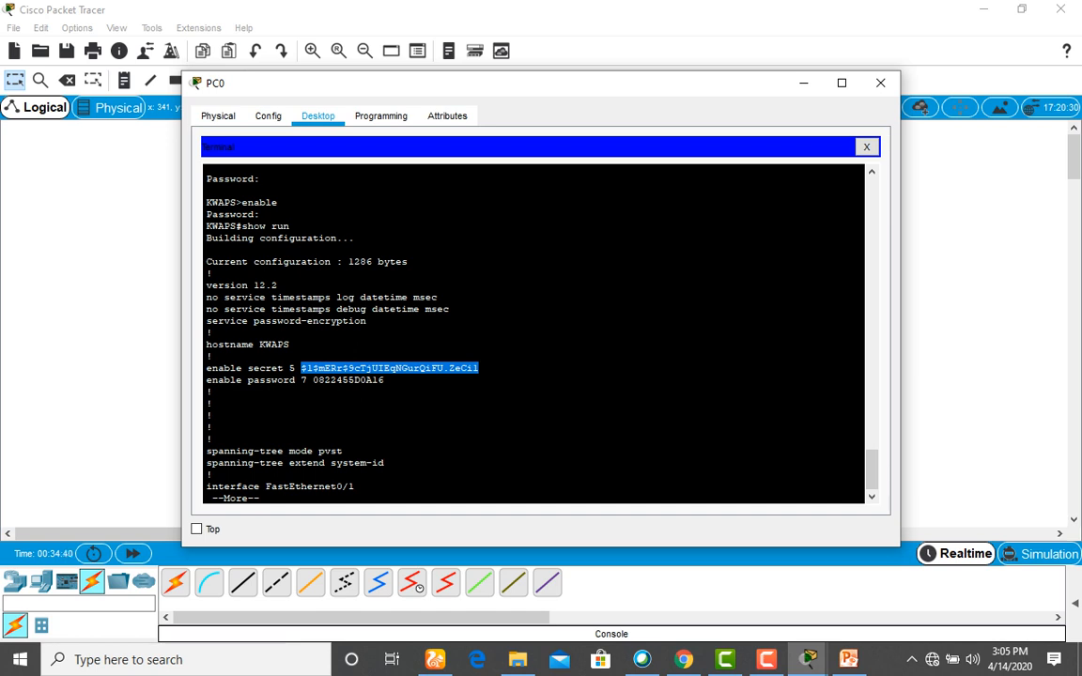
# Highlight the encrypted enable password in the show run output and show the next page.
pyautogui.click(213, 403)
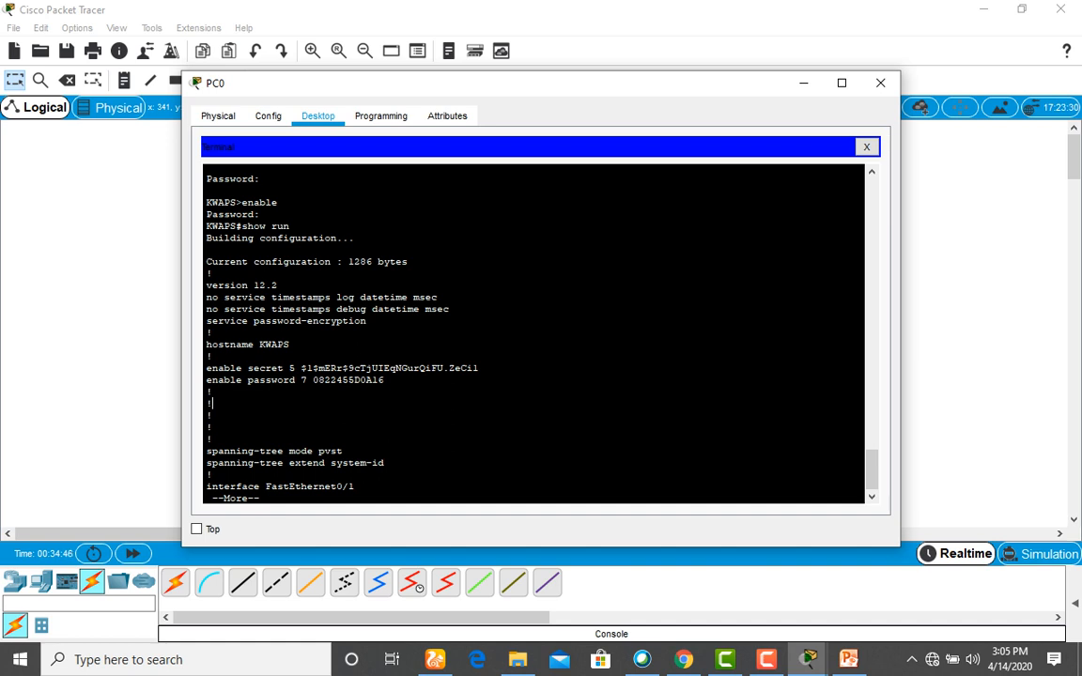
pyautogui.moveTo(301, 380); pyautogui.dragTo(384, 381)
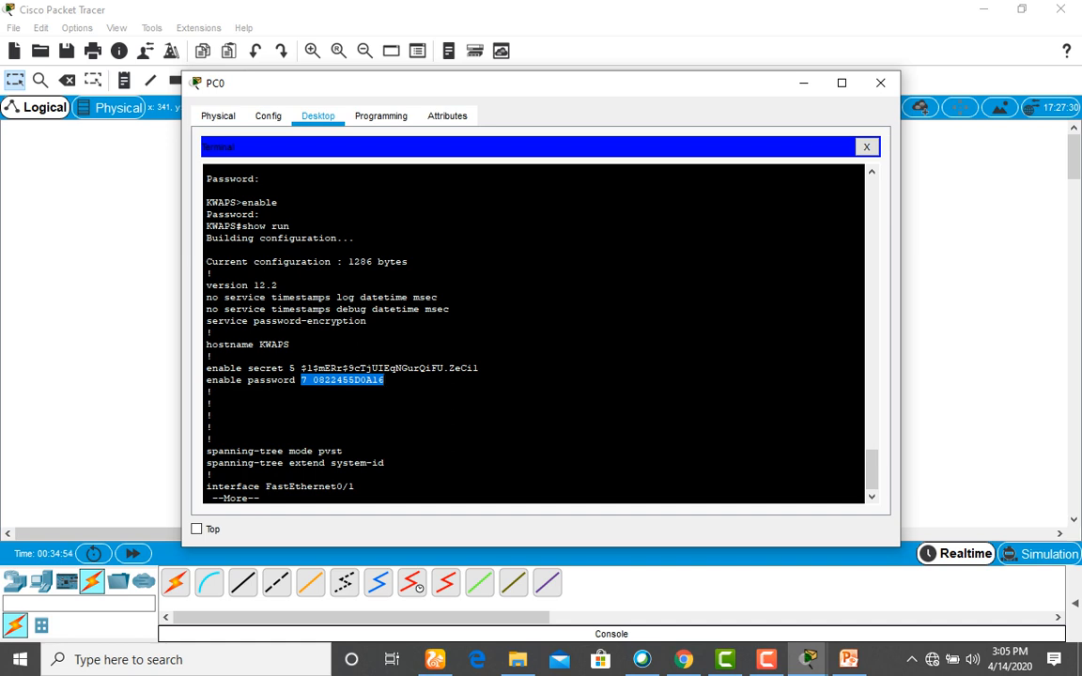
pyautogui.click(479, 369)
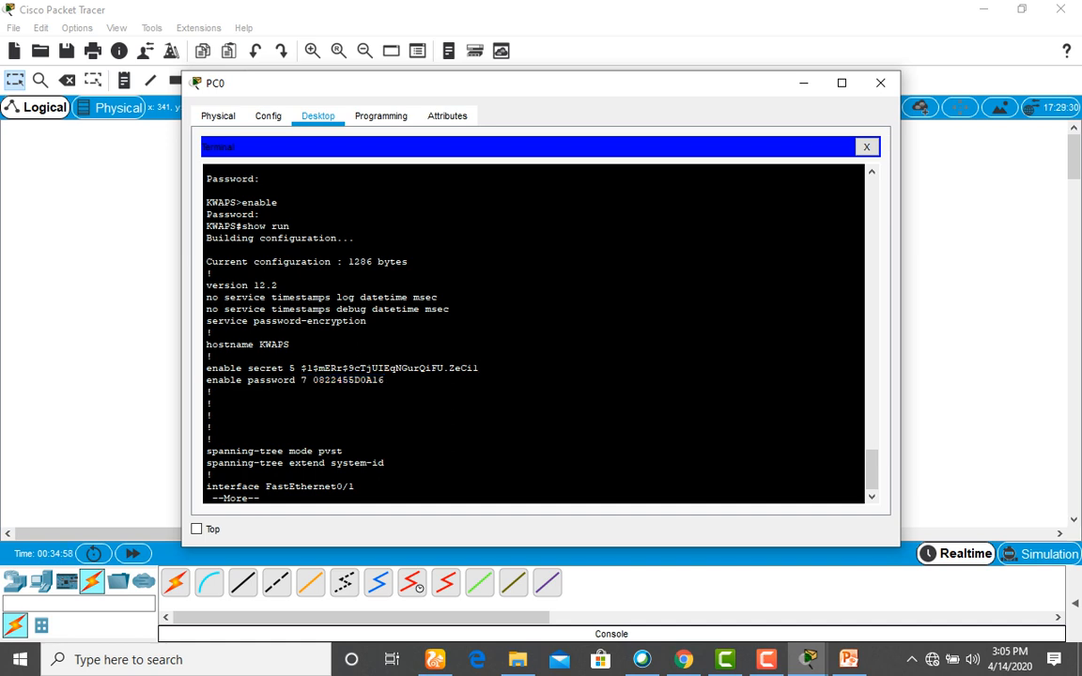
pyautogui.scroll(-1, 533, 333)
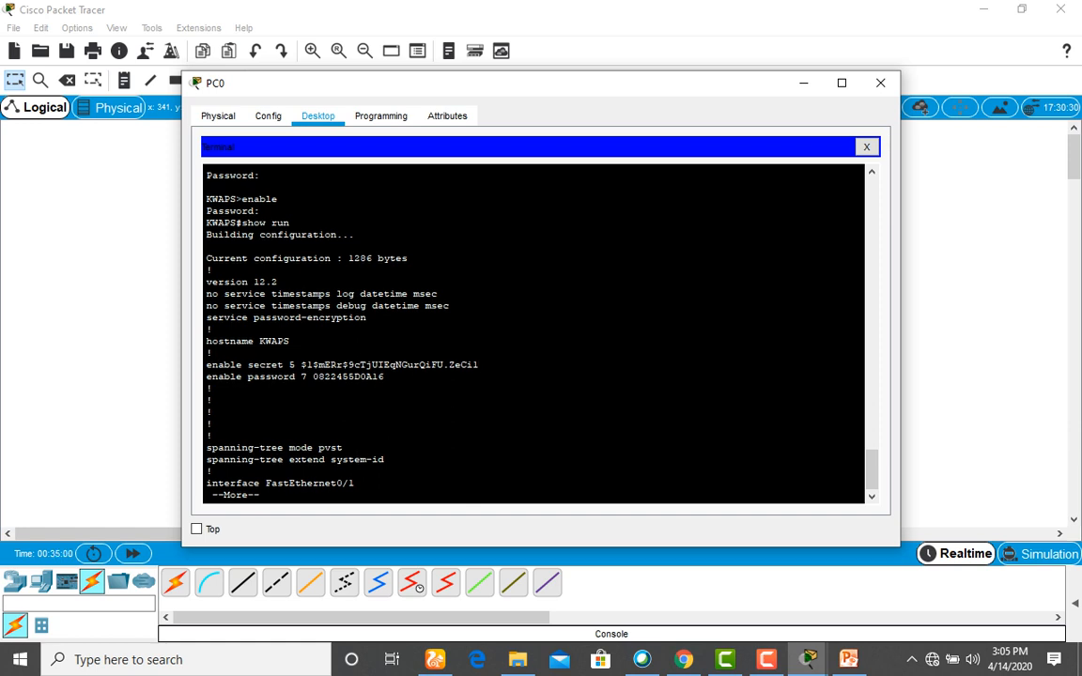
pyautogui.press('space')
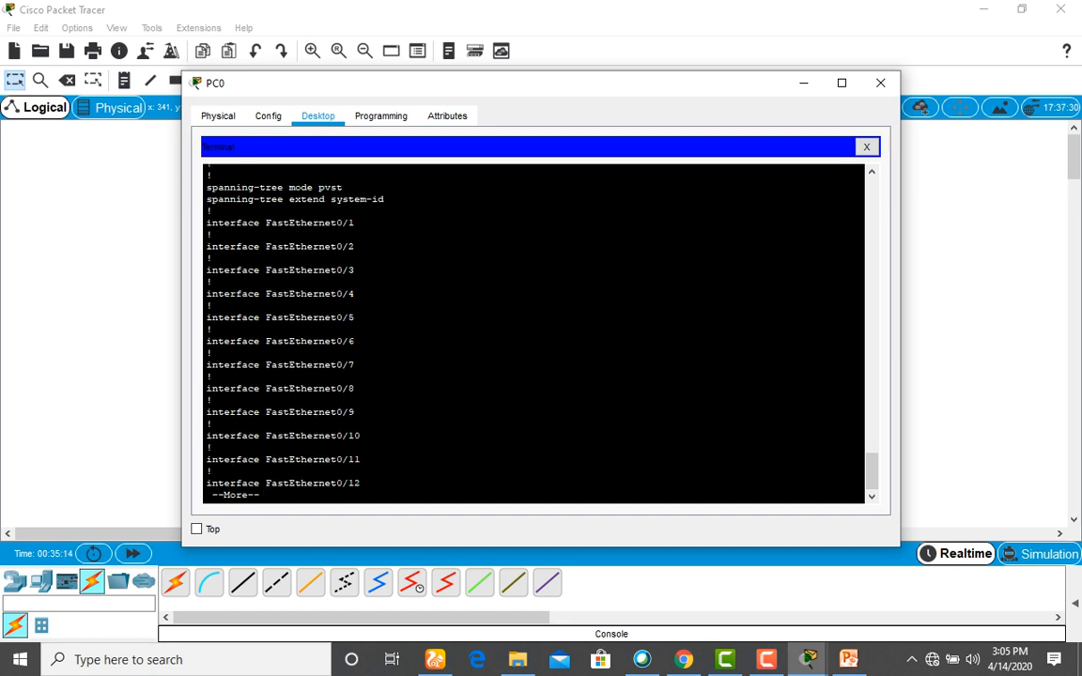
pyautogui.scroll(1, 532, 333)
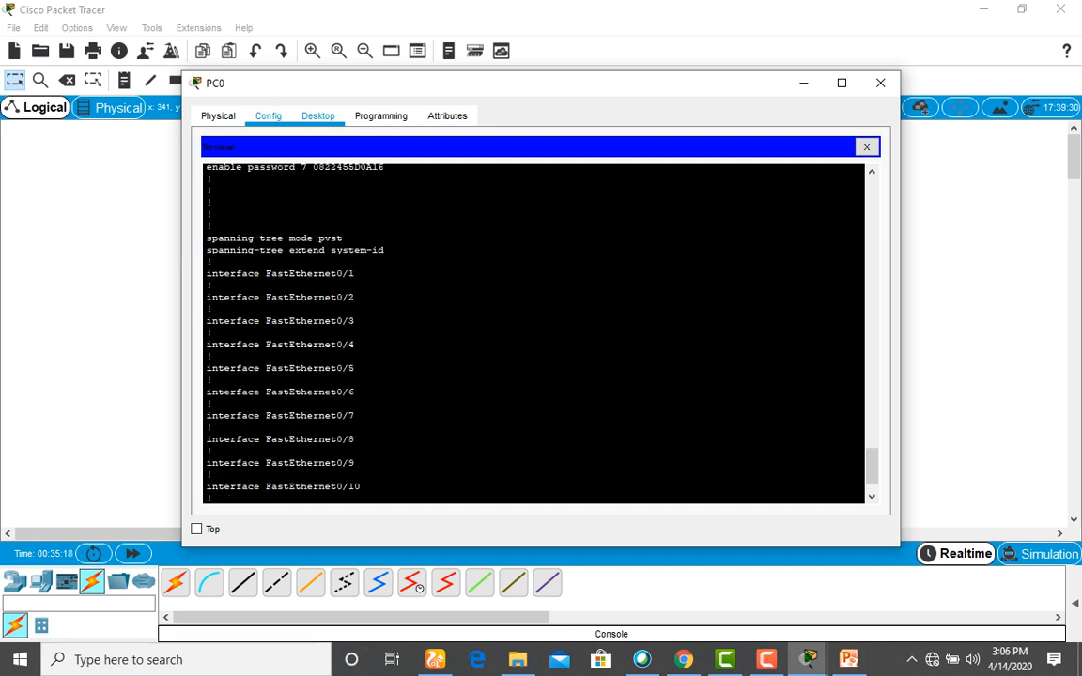
# Check PC0's Physical and Config tabs, then return to the terminal and page further.
pyautogui.click(218, 115)
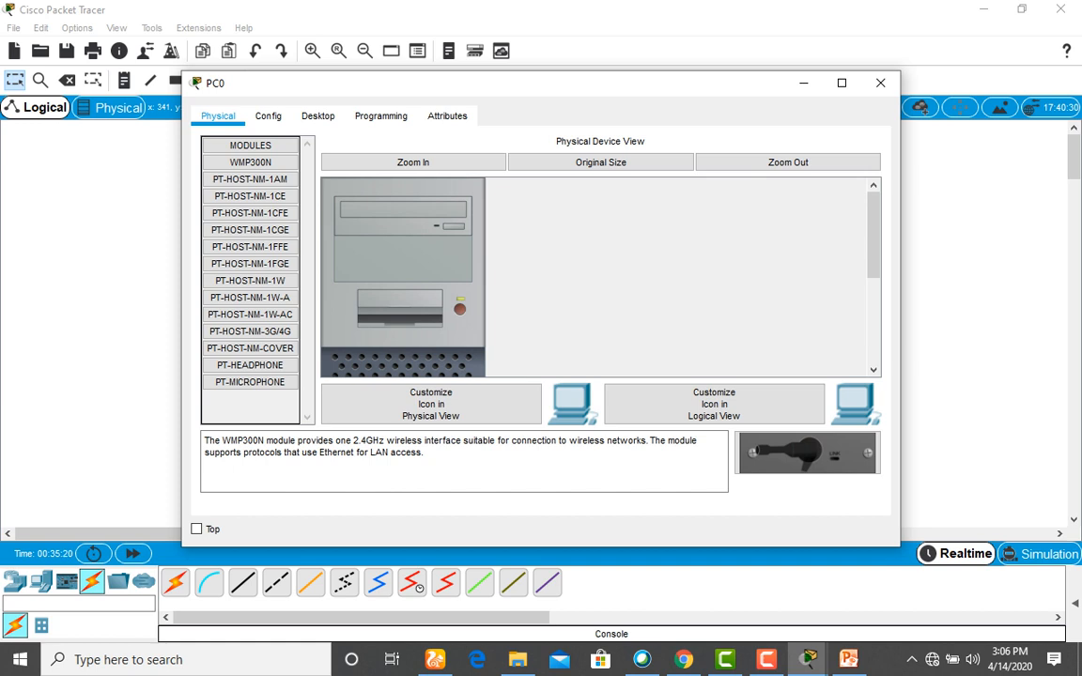
pyautogui.click(268, 116)
pyautogui.click(317, 116)
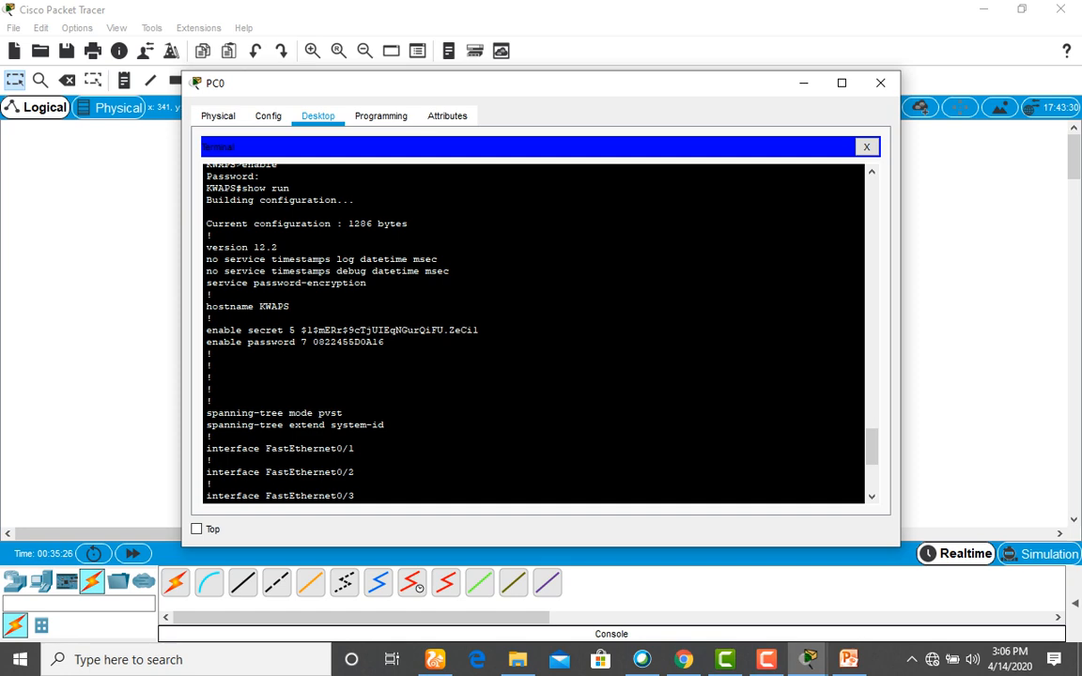
pyautogui.scroll(3, 534, 334)
pyautogui.scroll(2, 533, 334)
pyautogui.scroll(-10, 534, 334)
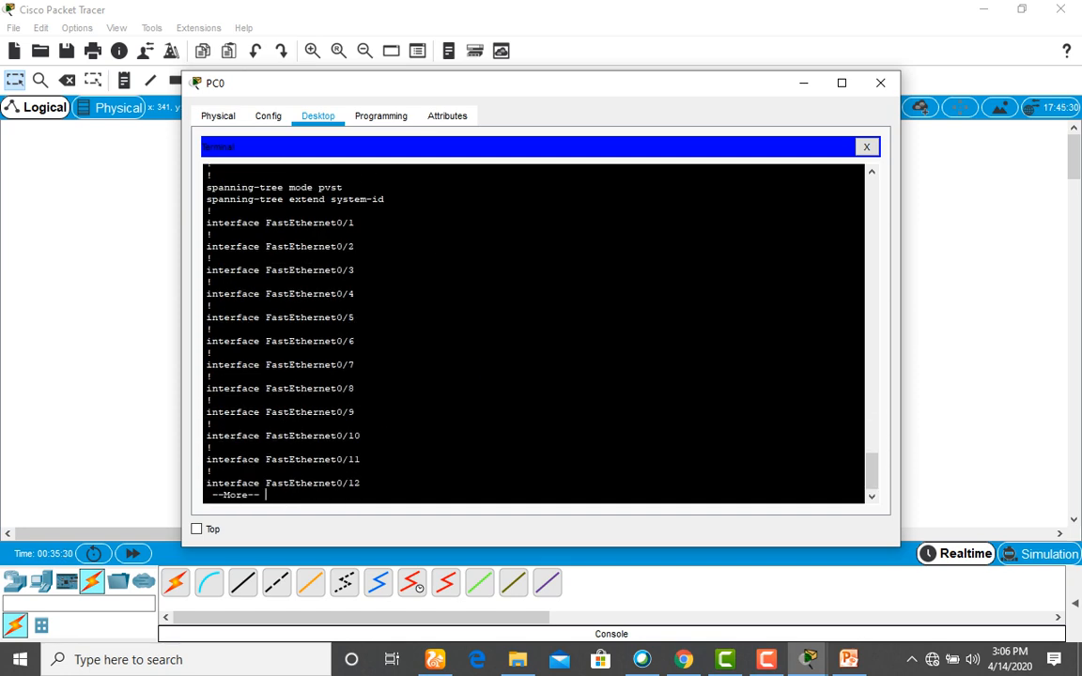
pyautogui.press('space')
pyautogui.press('space')
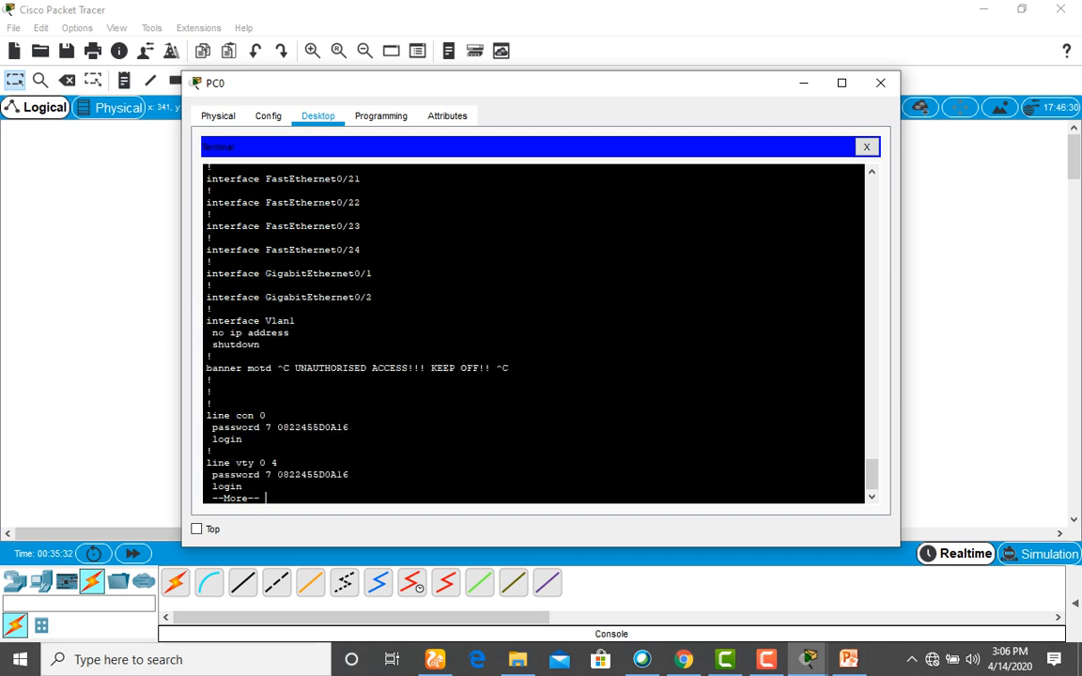
# Highlight the encrypted console line and vty line passwords in the configuration.
pyautogui.scroll(9, 533, 334)
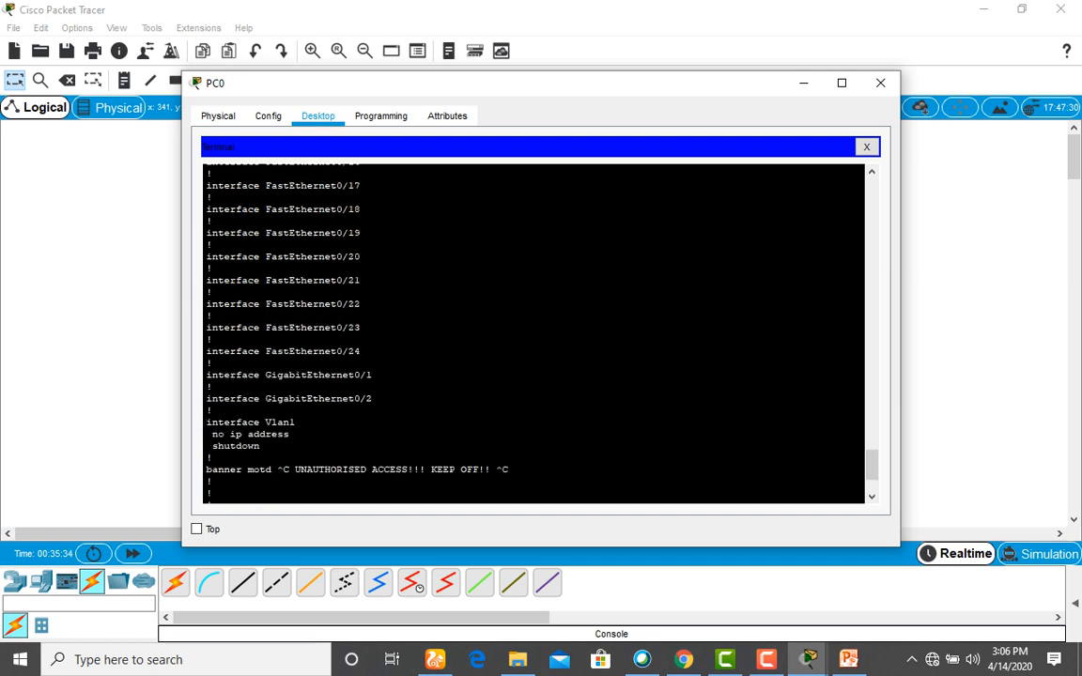
pyautogui.scroll(8, 534, 333)
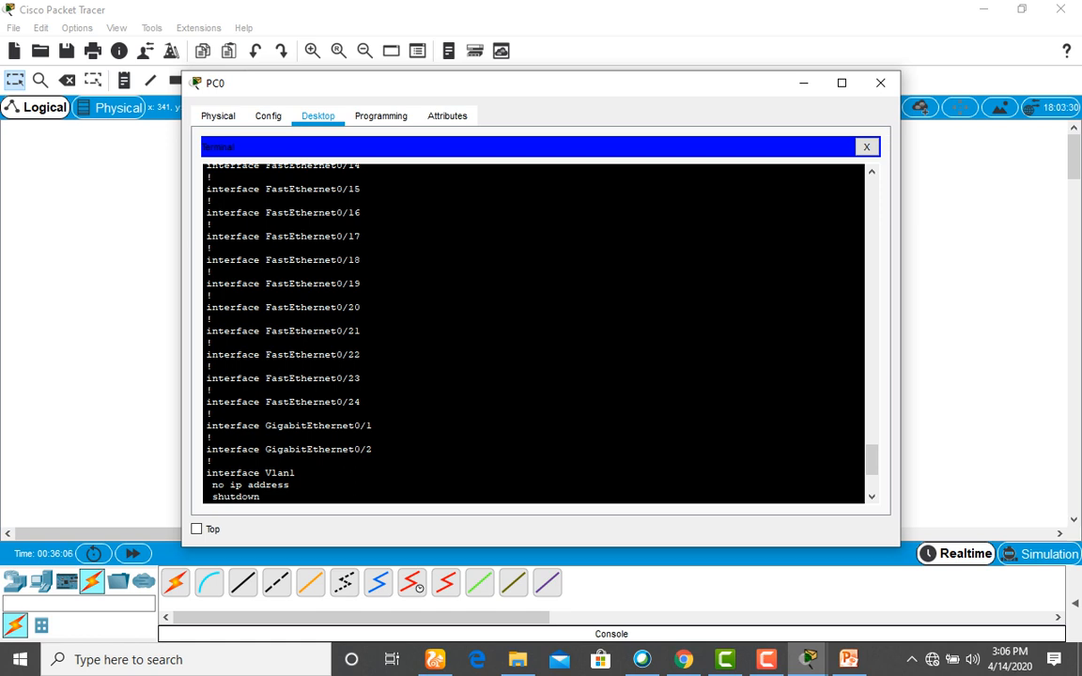
pyautogui.scroll(18, 533, 334)
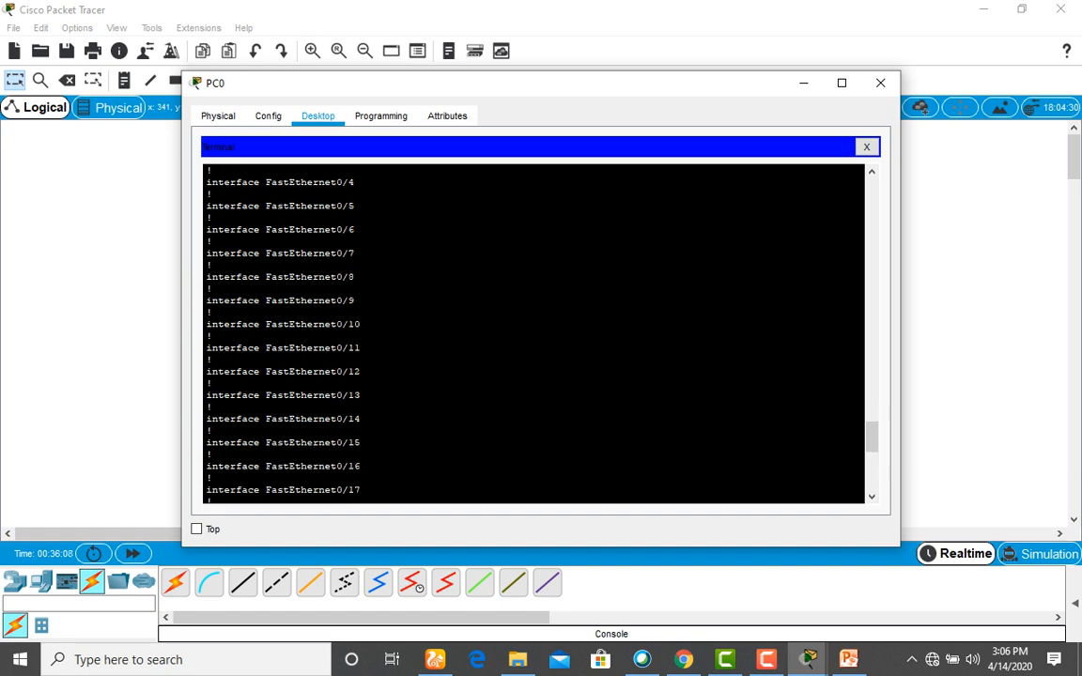
pyautogui.scroll(-18, 533, 333)
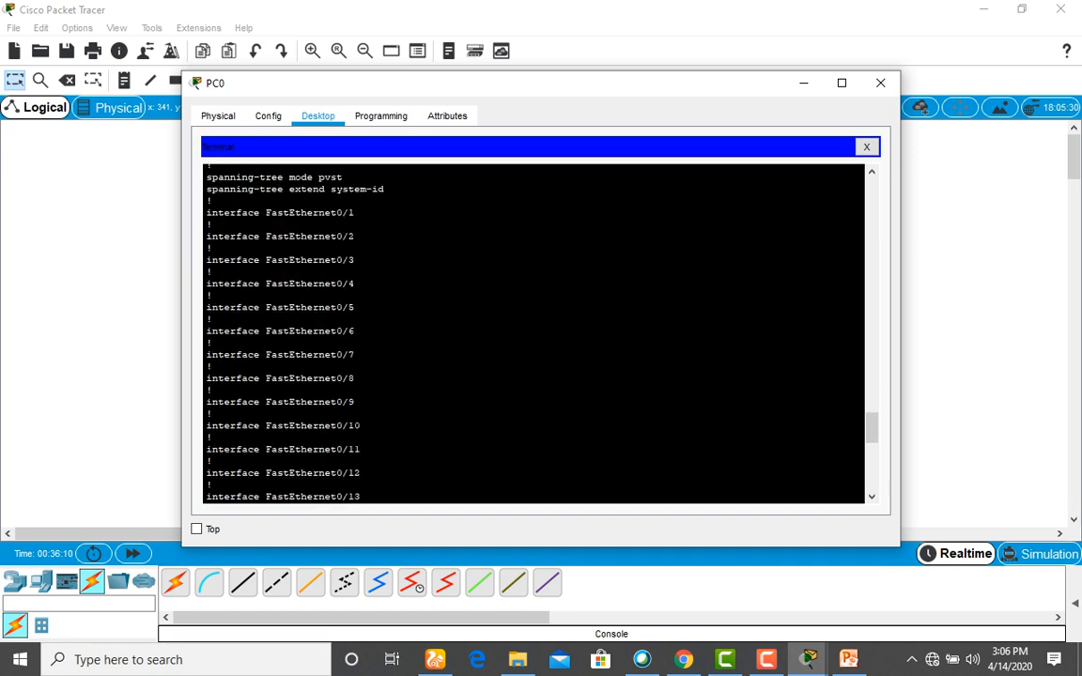
pyautogui.scroll(-7, 533, 334)
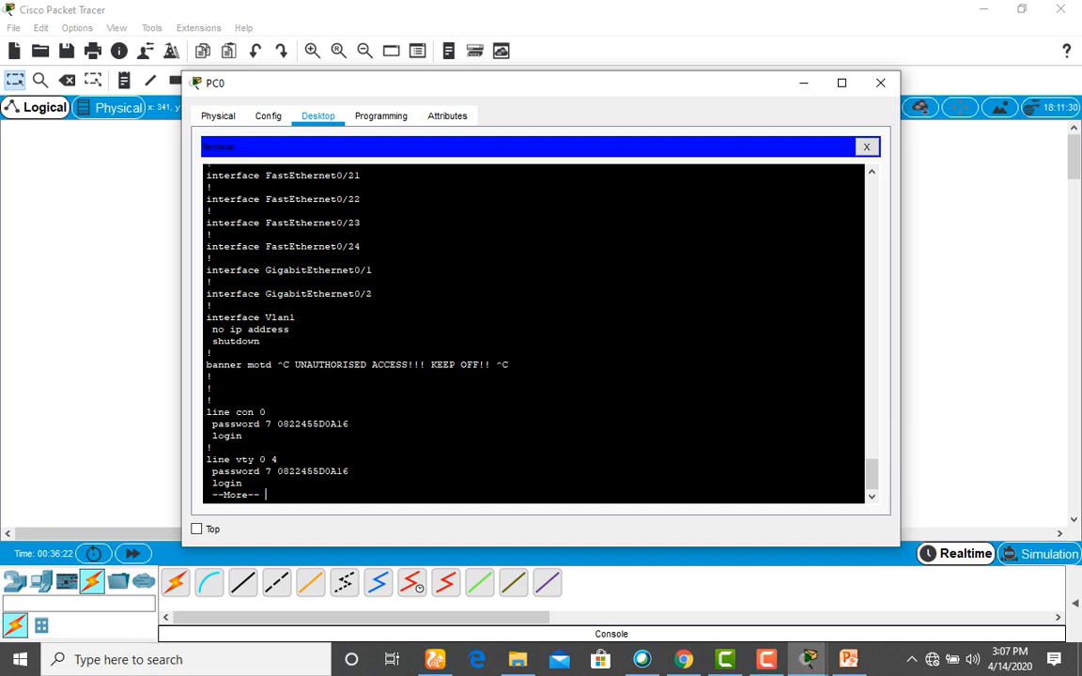
pyautogui.moveTo(266, 423); pyautogui.dragTo(350, 424)
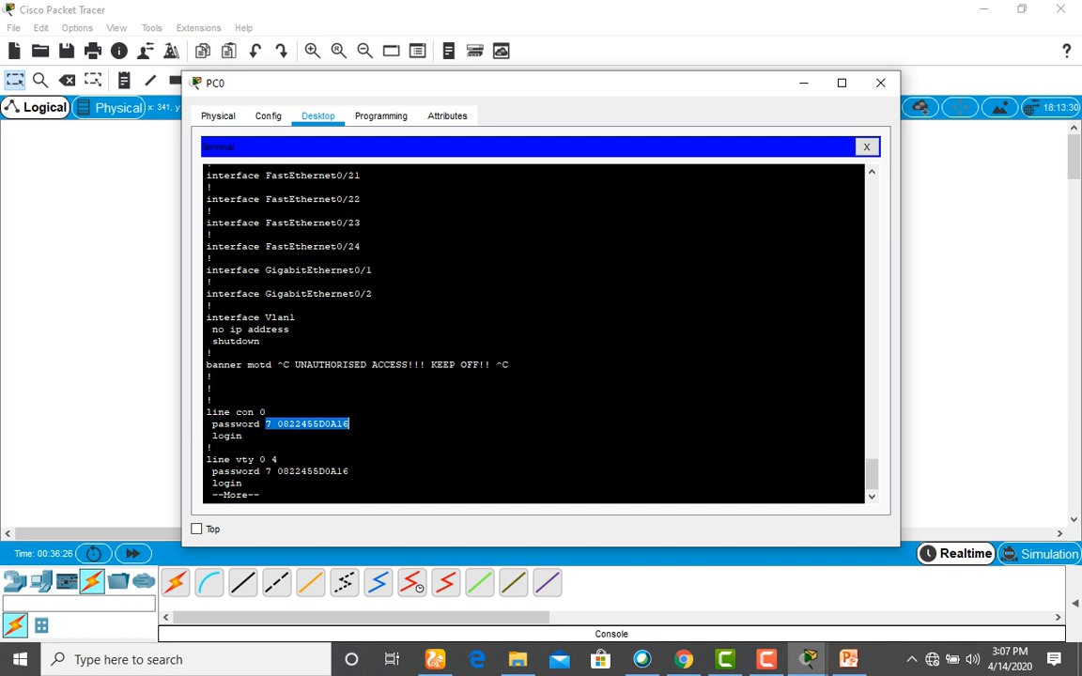
pyautogui.moveTo(260, 471); pyautogui.dragTo(349, 470)
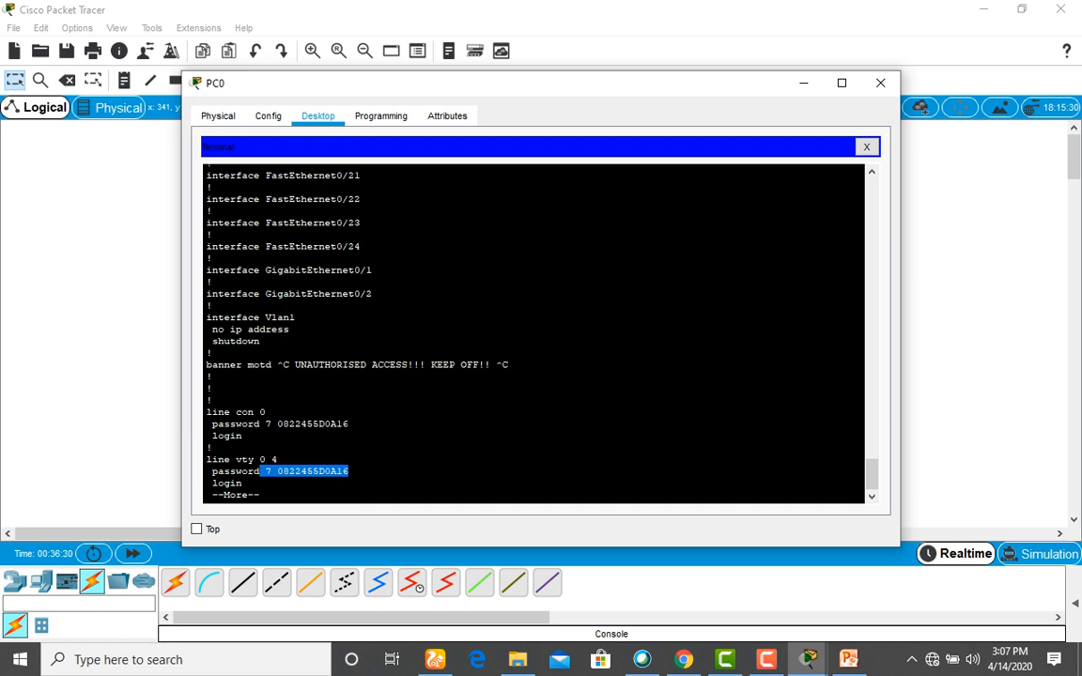
# Print the rest of the running configuration to the KWAPS# prompt, then minimize PC0.
pyautogui.press('space')
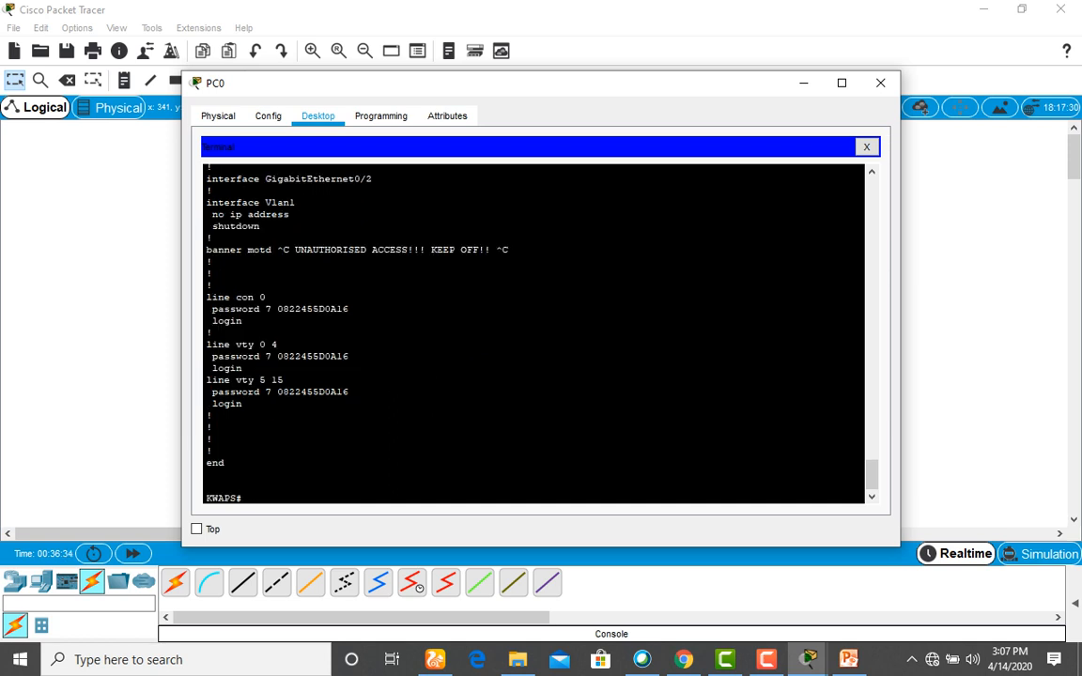
pyautogui.scroll(9, 532, 334)
pyautogui.scroll(20, 533, 333)
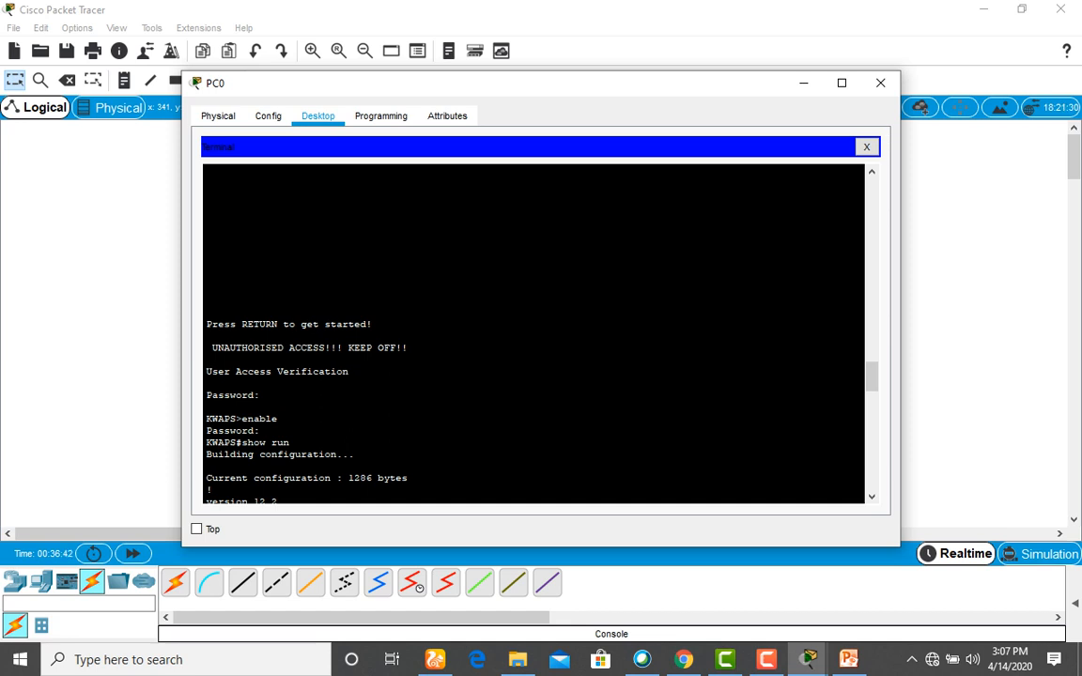
pyautogui.scroll(-3, 533, 333)
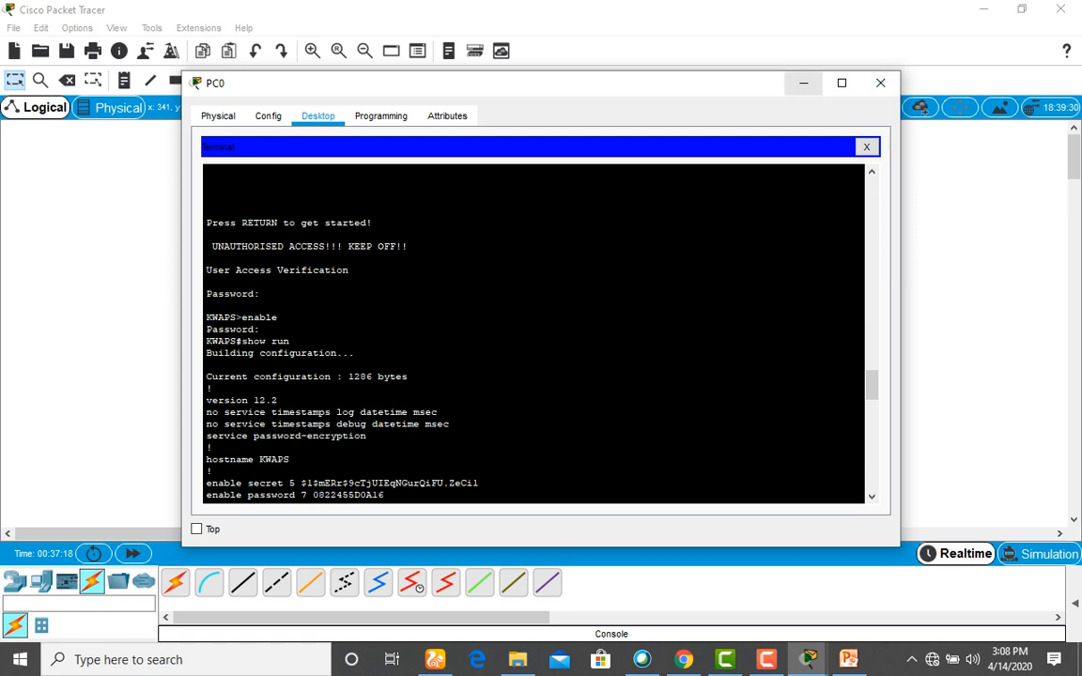
pyautogui.click(803, 83)
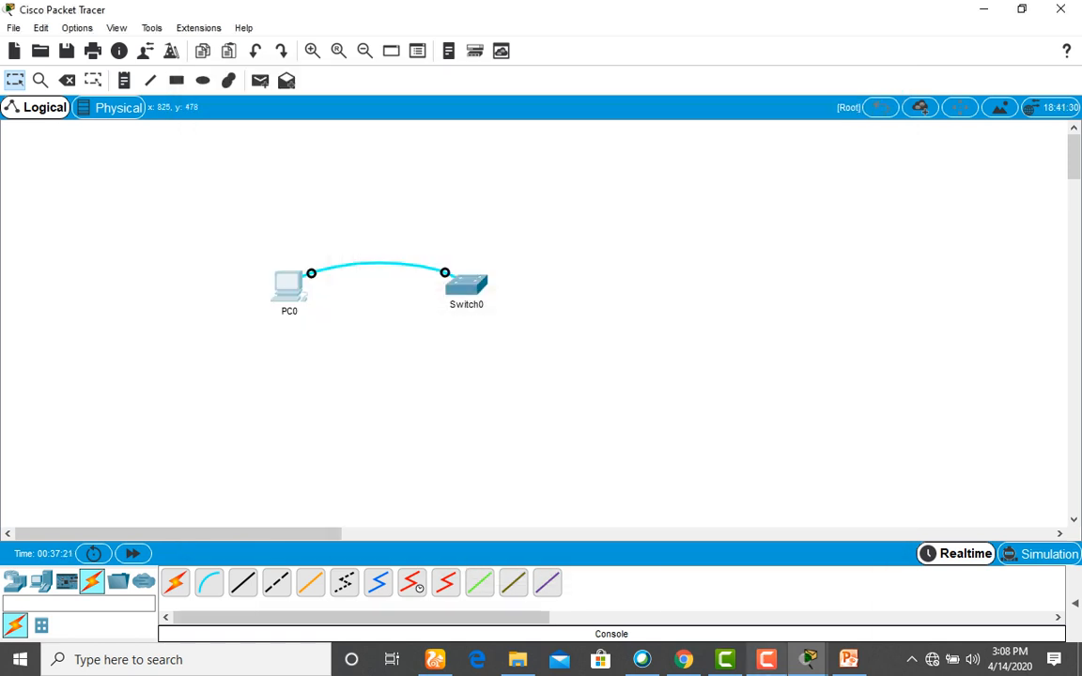
pyautogui.moveTo(808, 659)
pyautogui.moveTo(848, 659)
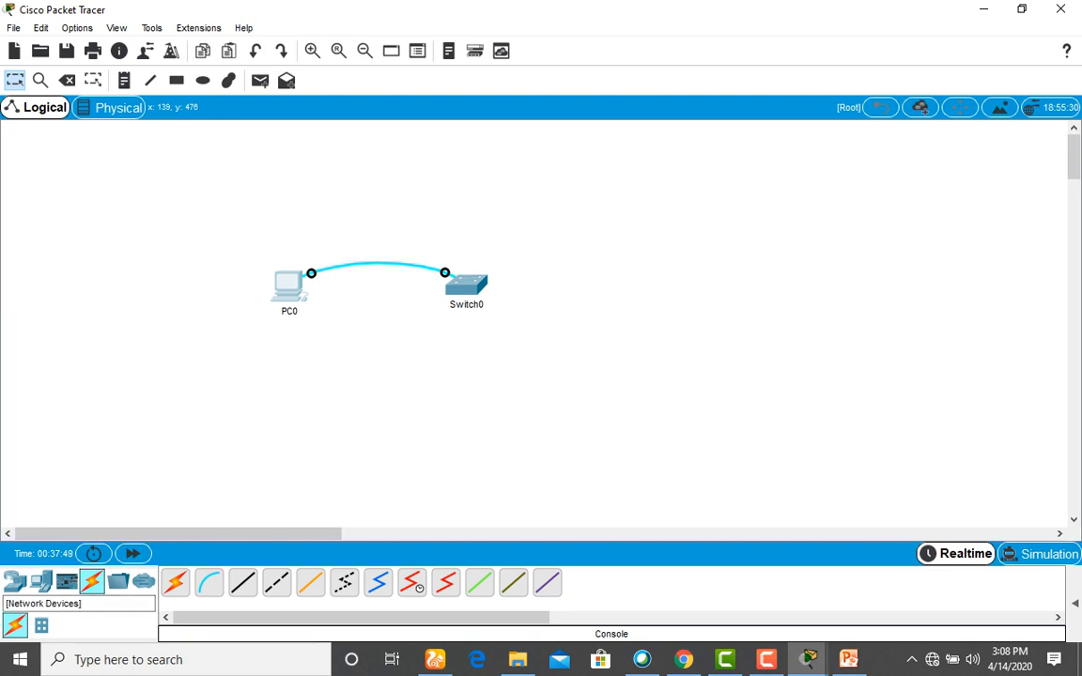
# Place a second switch, Switch1, to the right of Switch0 and show the cable types.
pyautogui.click(15, 583)
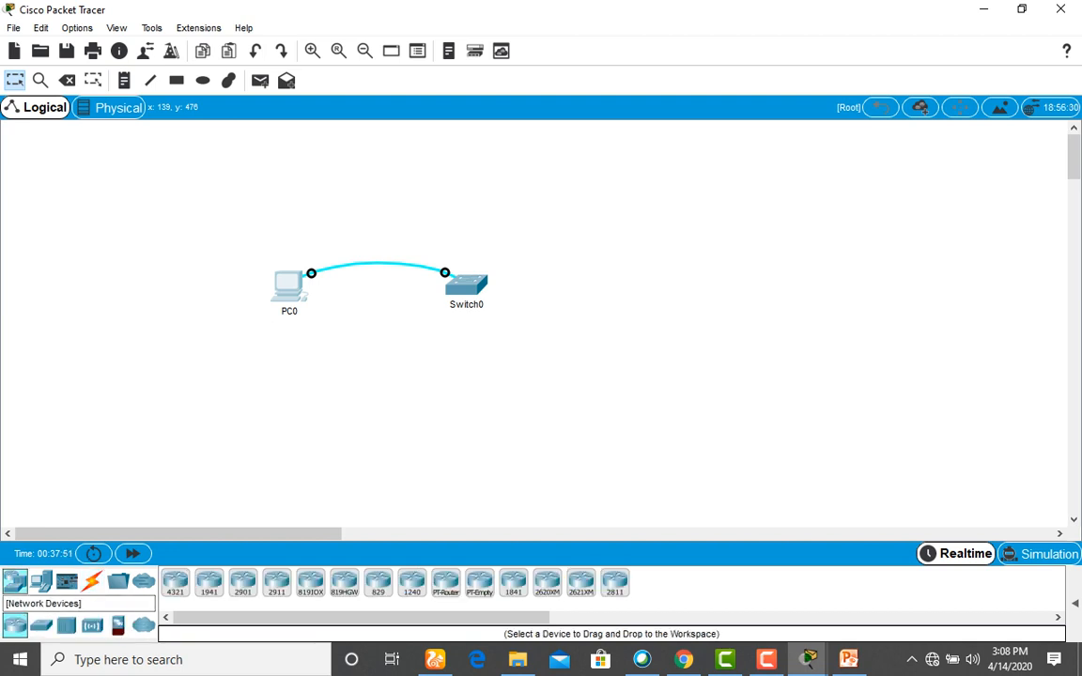
pyautogui.click(40, 626)
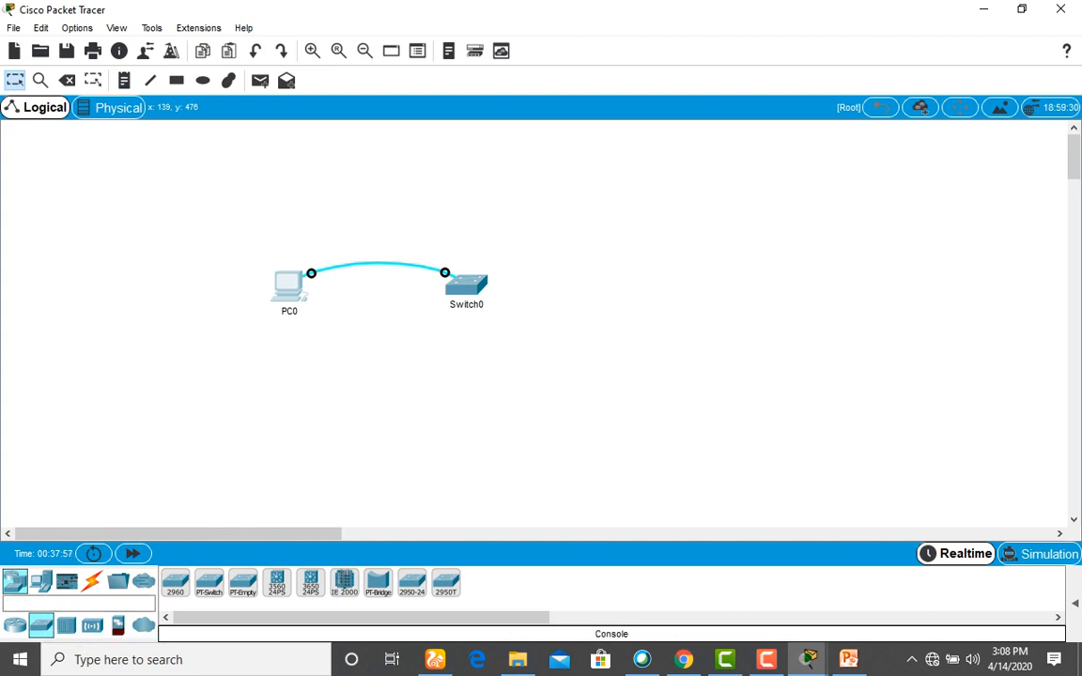
pyautogui.moveTo(175, 583); pyautogui.dragTo(658, 291)
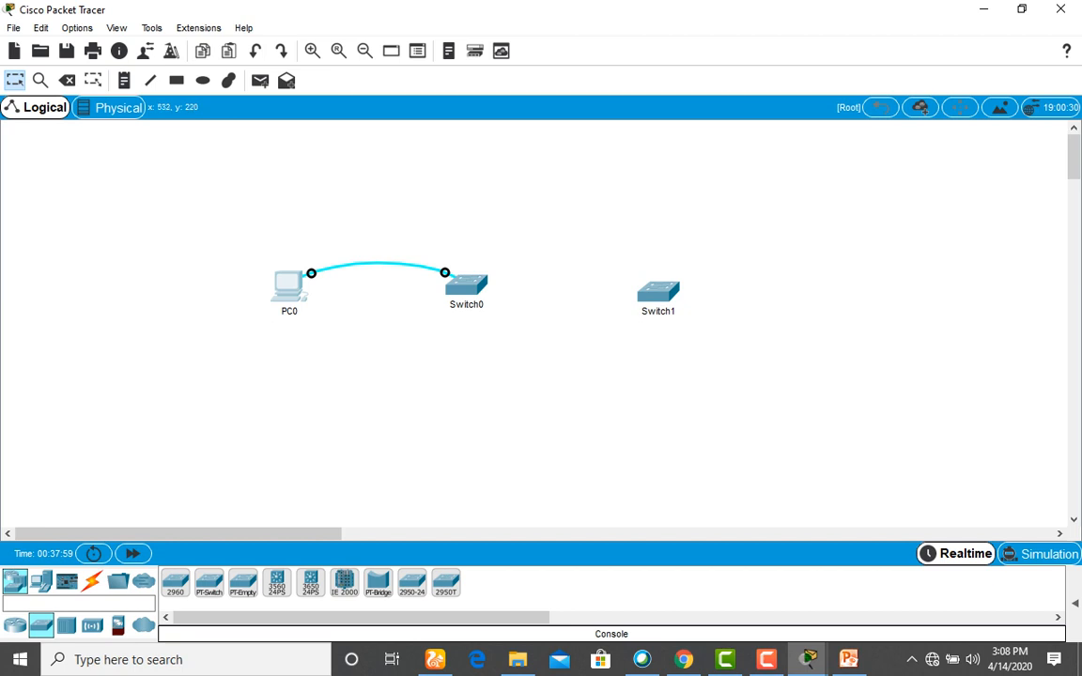
pyautogui.moveTo(461, 284)
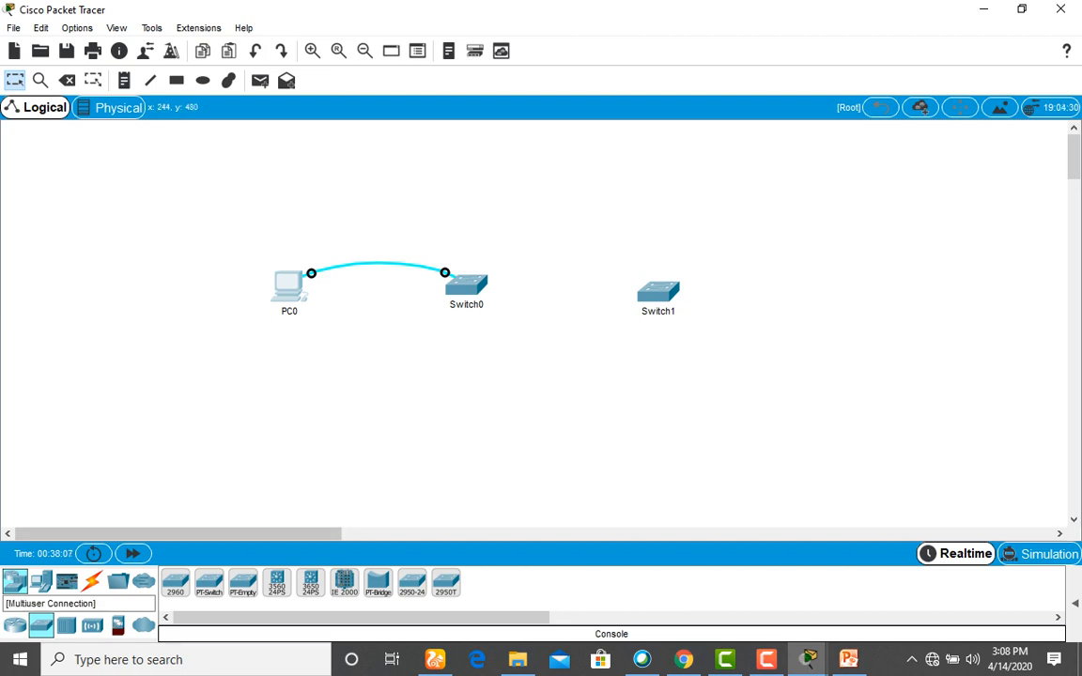
pyautogui.click(92, 582)
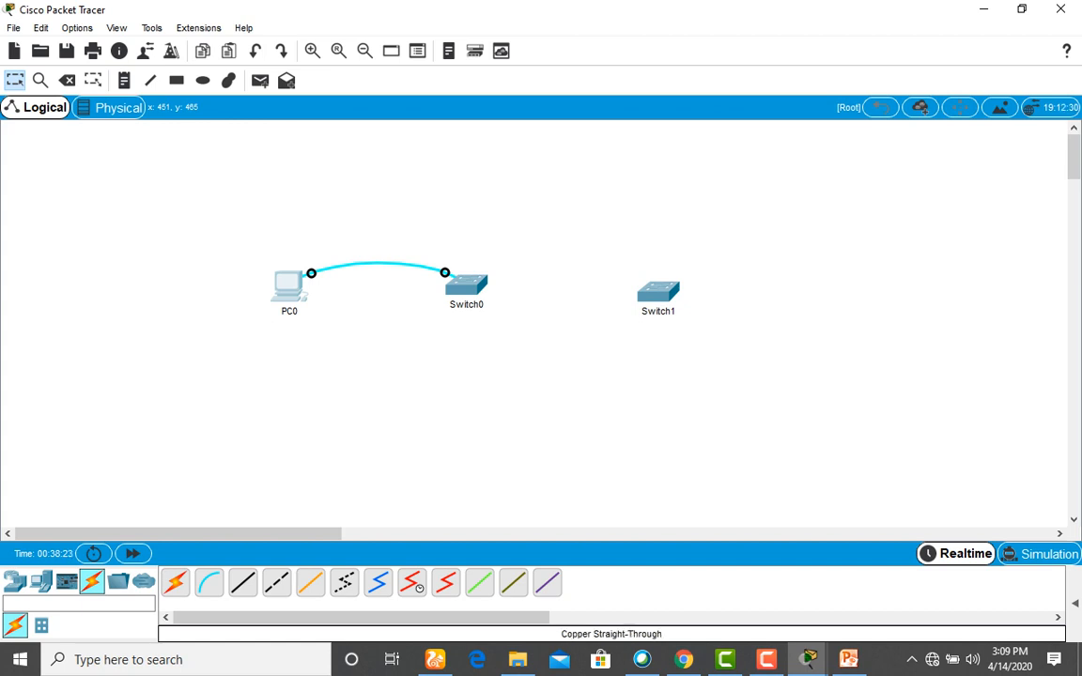
# Cable Switch0 FastEthernet0/1 to Switch1 FastEthernet0/1 with copper cross-over, then nudge Switch1 up-right.
pyautogui.click(242, 584)
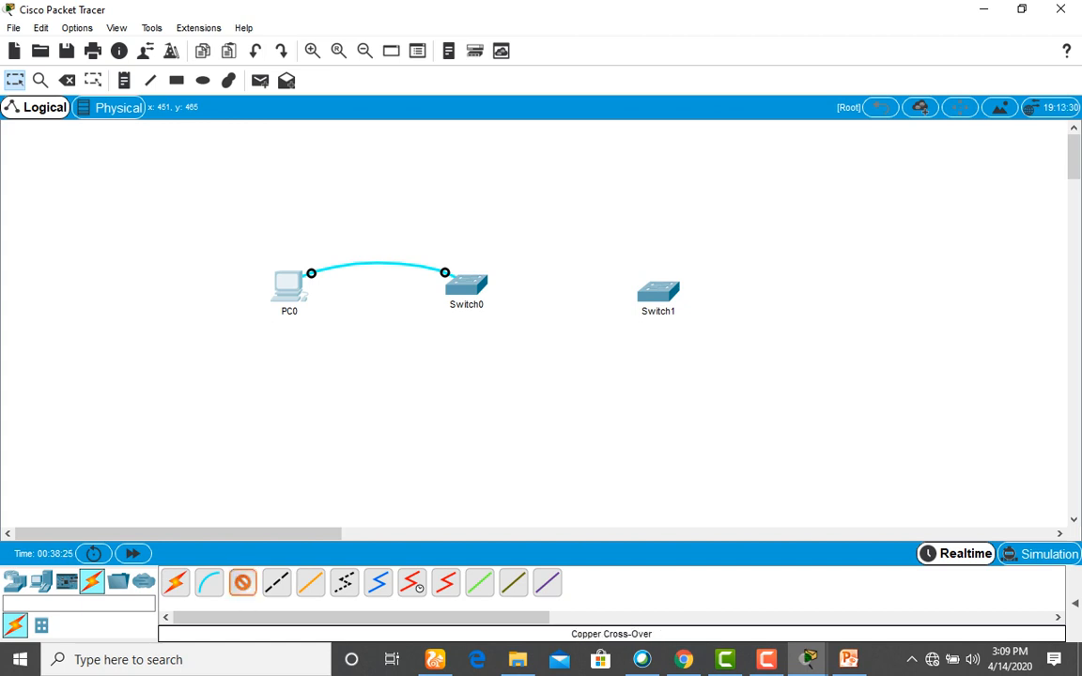
pyautogui.click(447, 274)
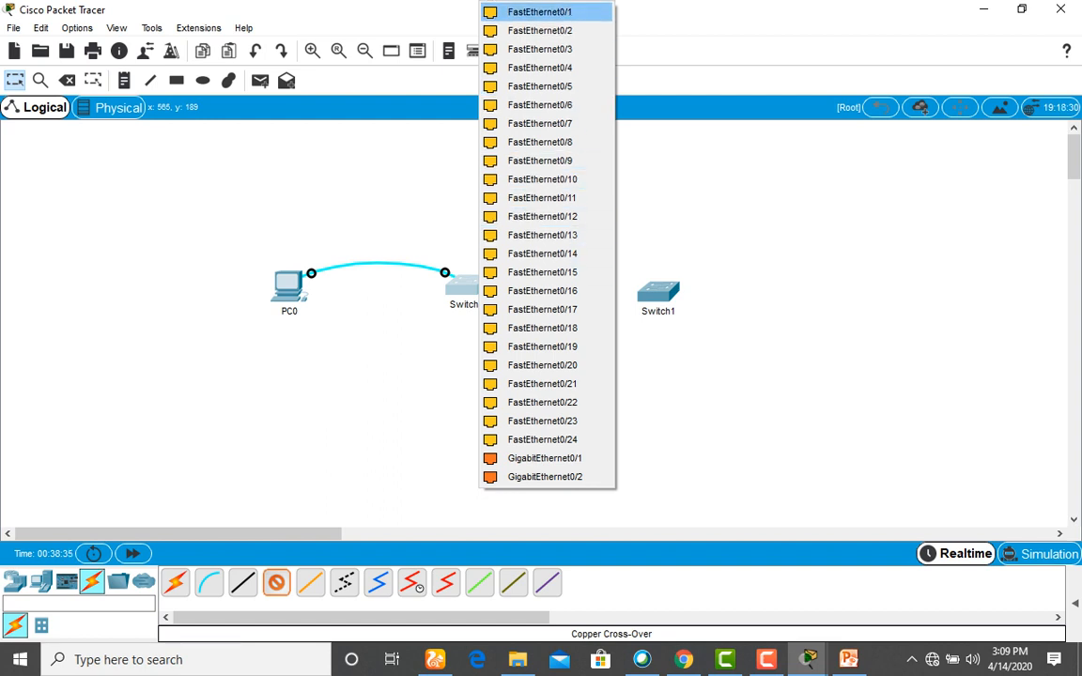
pyautogui.click(540, 11)
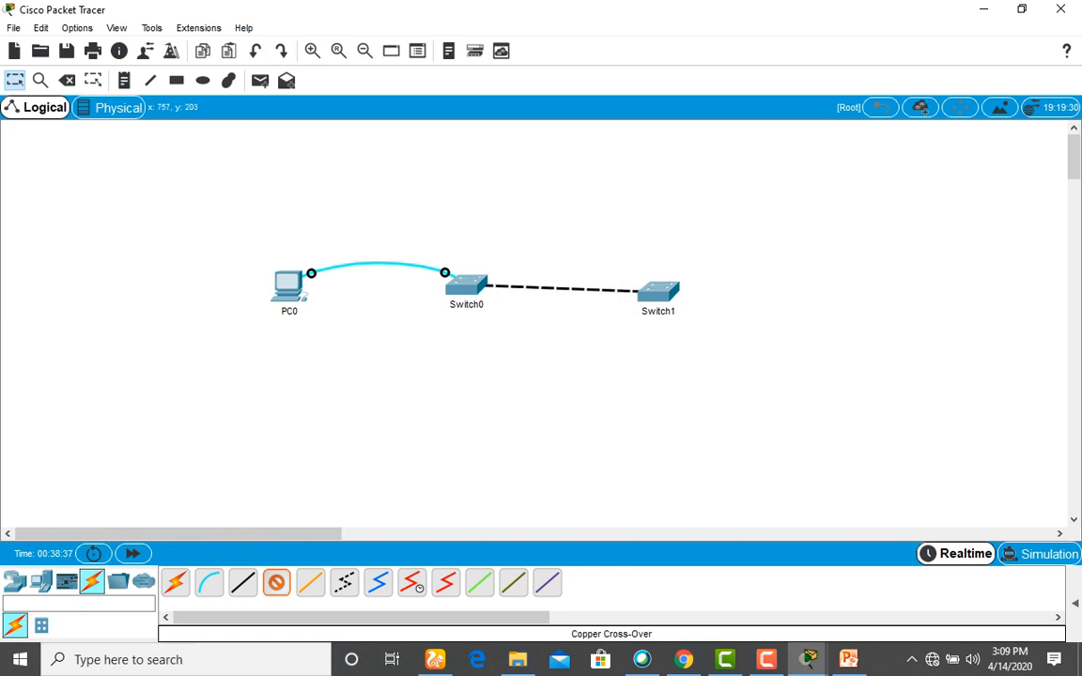
pyautogui.click(657, 291)
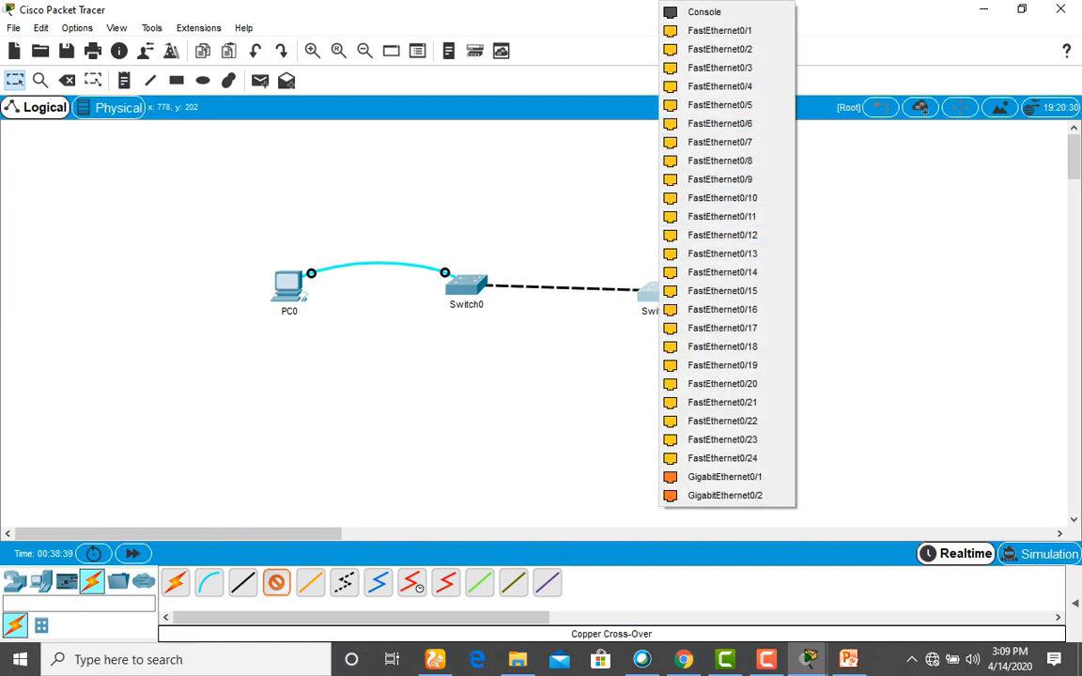
pyautogui.click(720, 30)
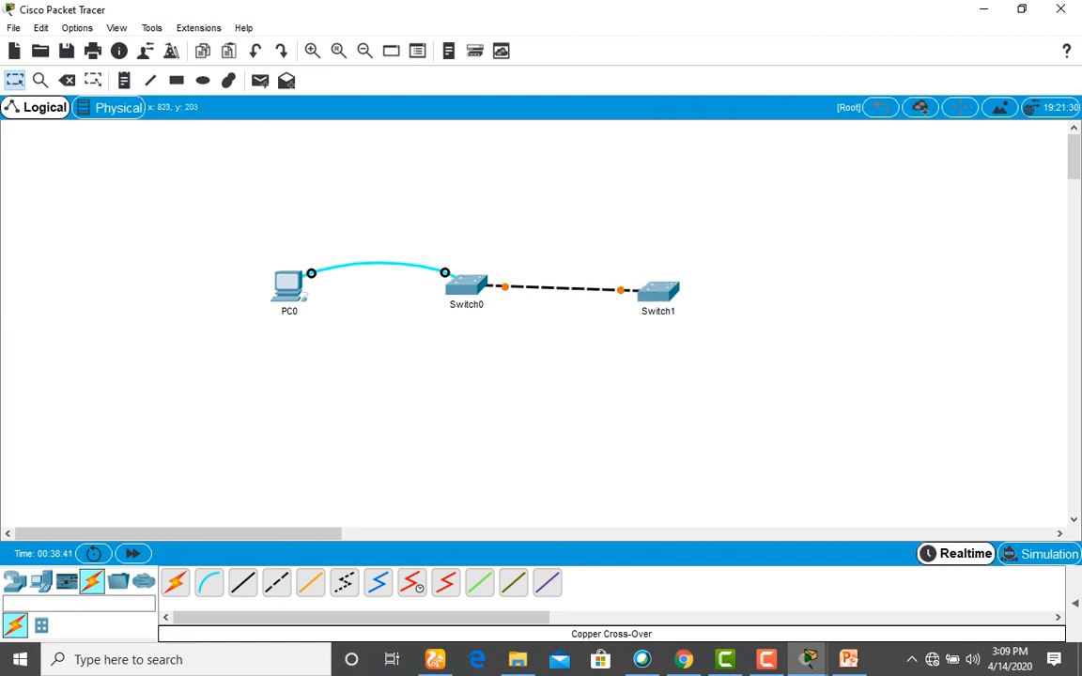
pyautogui.moveTo(658, 289); pyautogui.dragTo(687, 282)
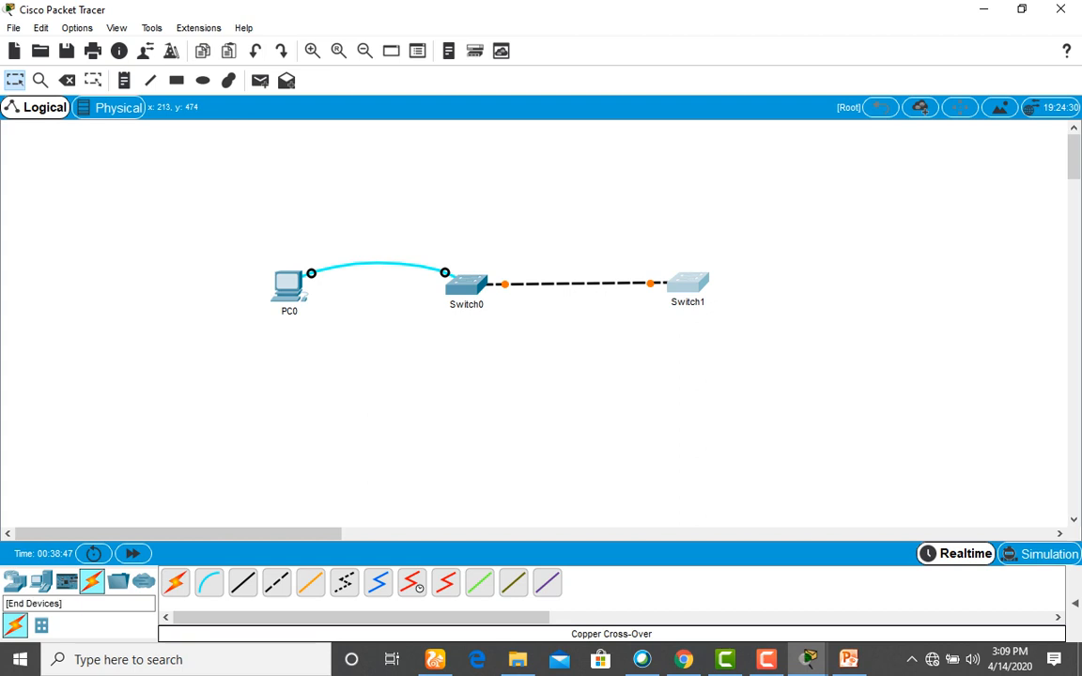
pyautogui.click(40, 581)
# Place a generic PC1 below Switch1 and start a copper straight-through cable from it.
pyautogui.click(175, 581)
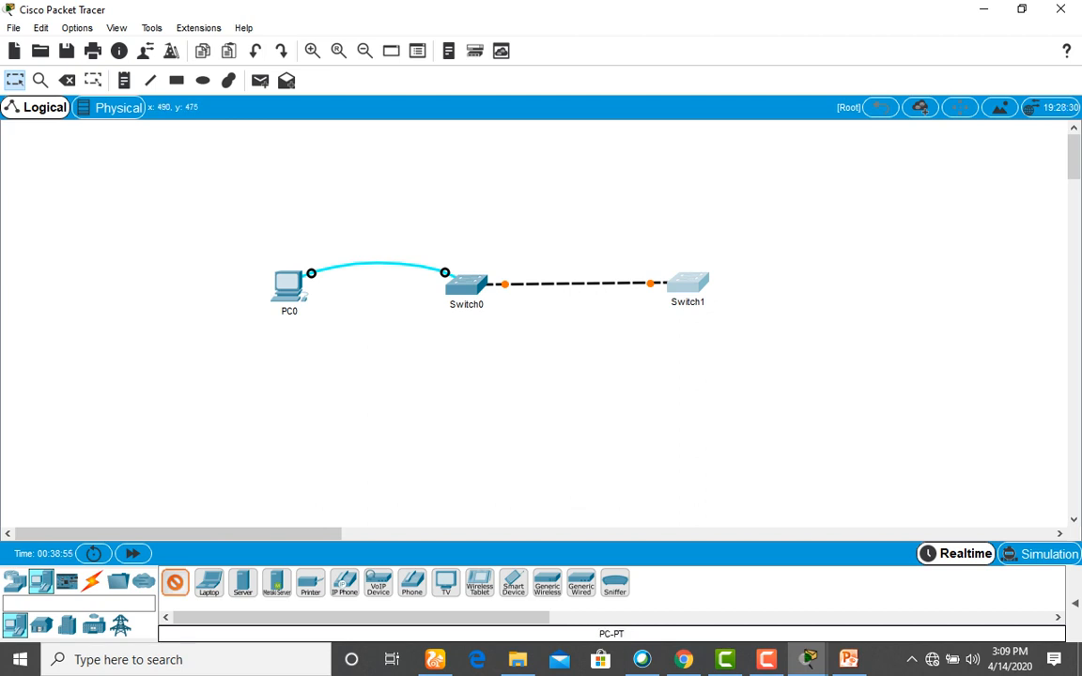
pyautogui.click(692, 421)
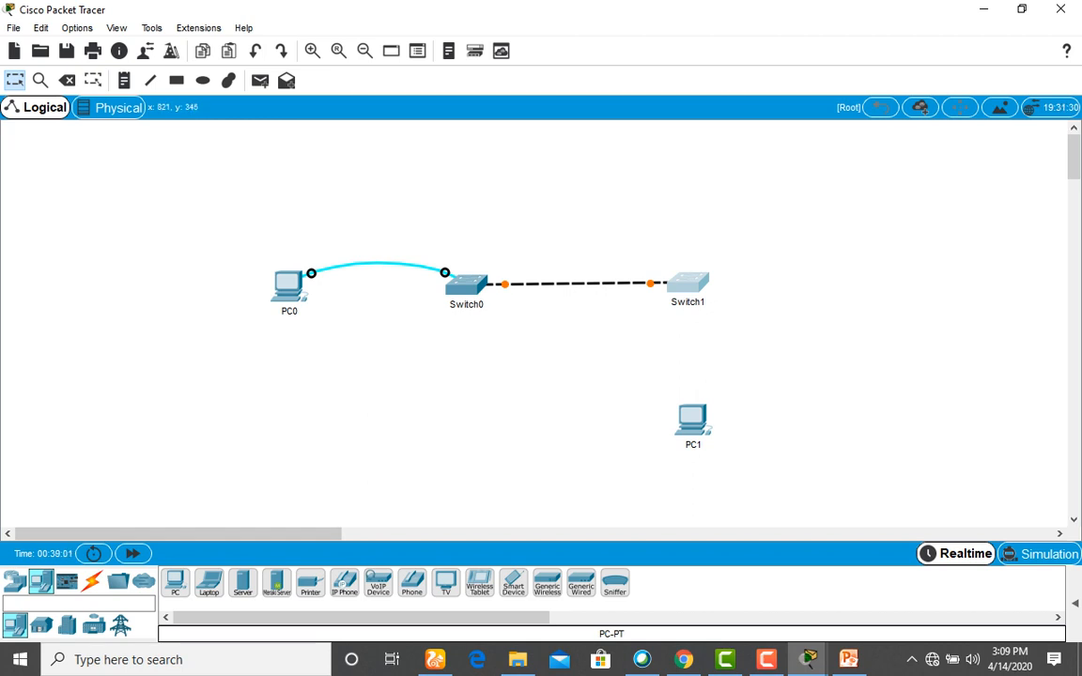
pyautogui.moveTo(688, 286)
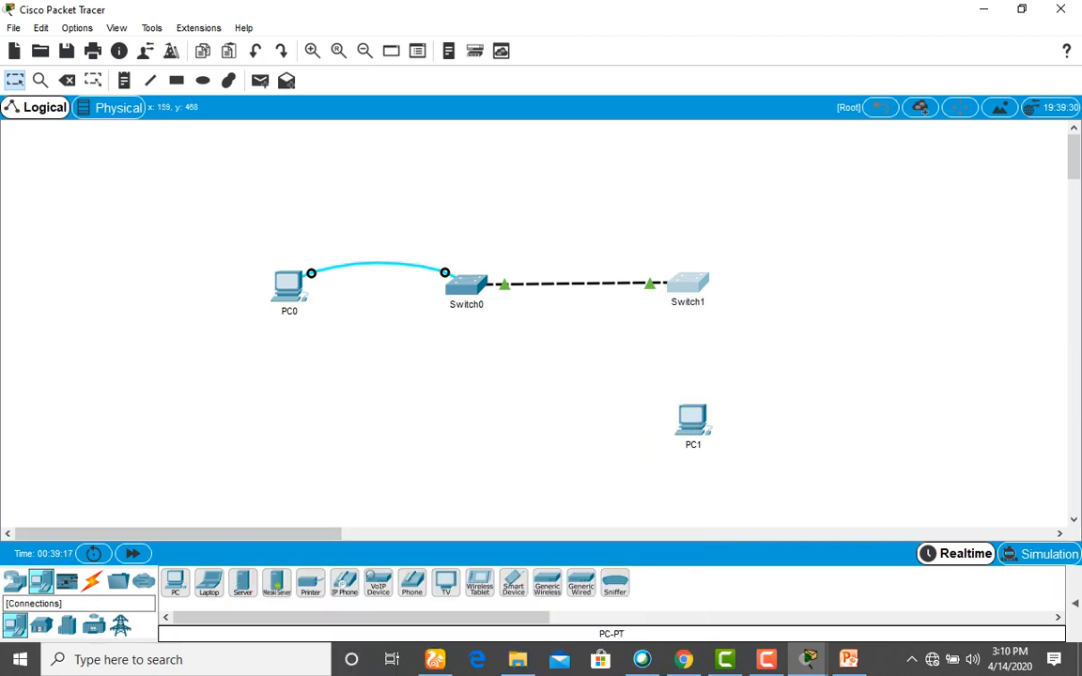
pyautogui.click(91, 581)
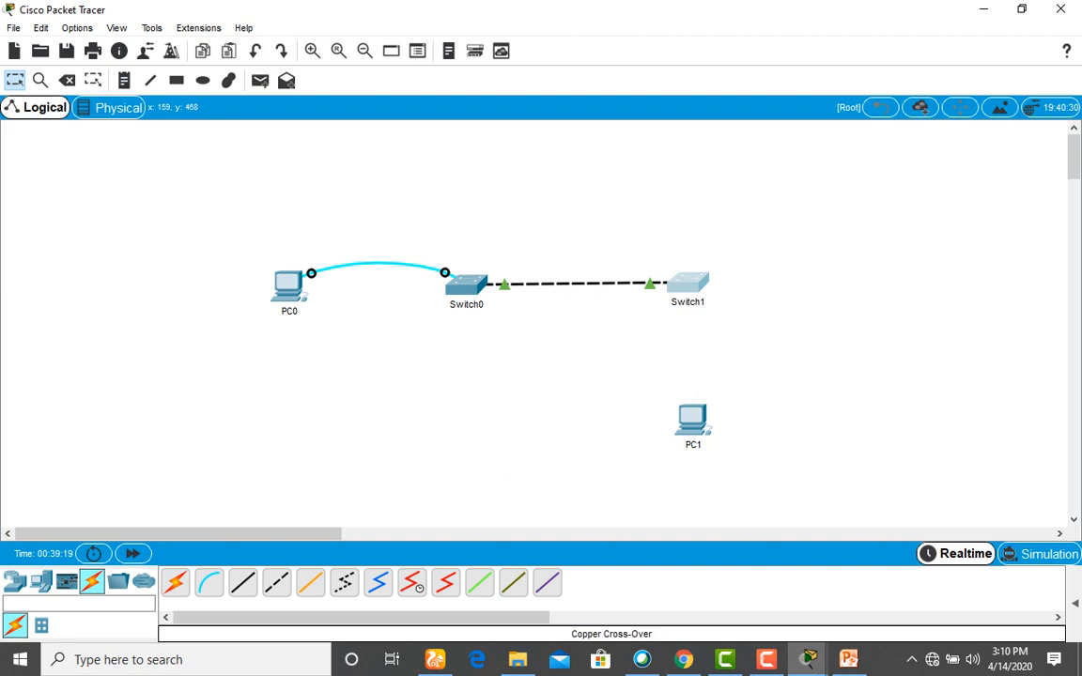
pyautogui.click(242, 582)
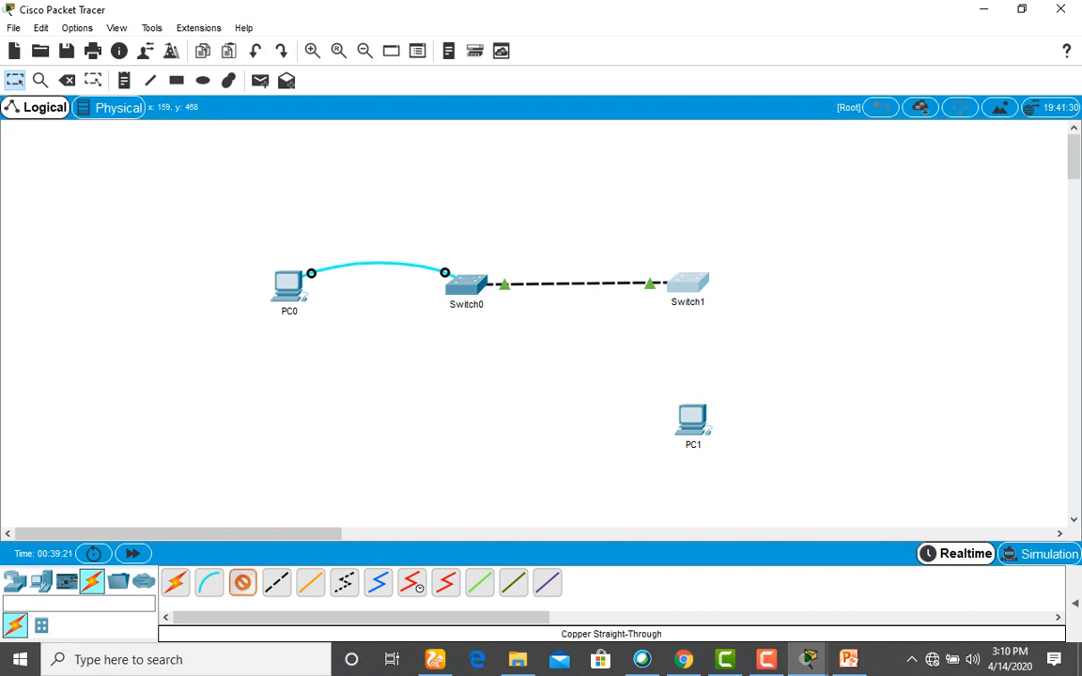
pyautogui.click(696, 413)
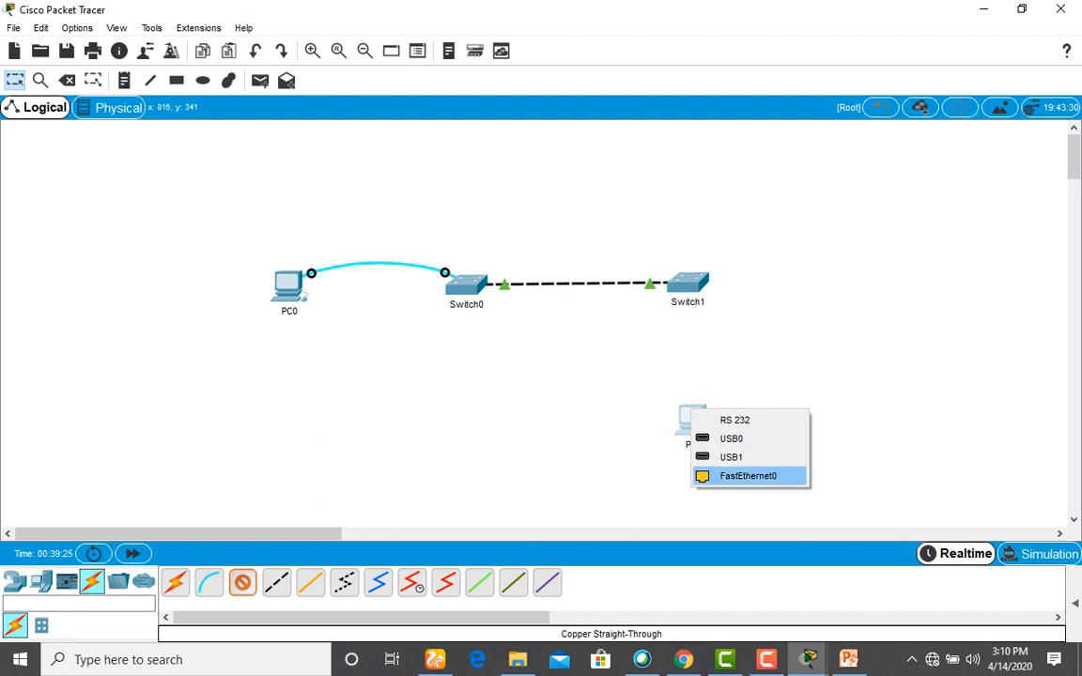
# Link PC1's FastEthernet0 to Switch1's FastEthernet0/2, then briefly open and close PC1's window.
pyautogui.click(748, 476)
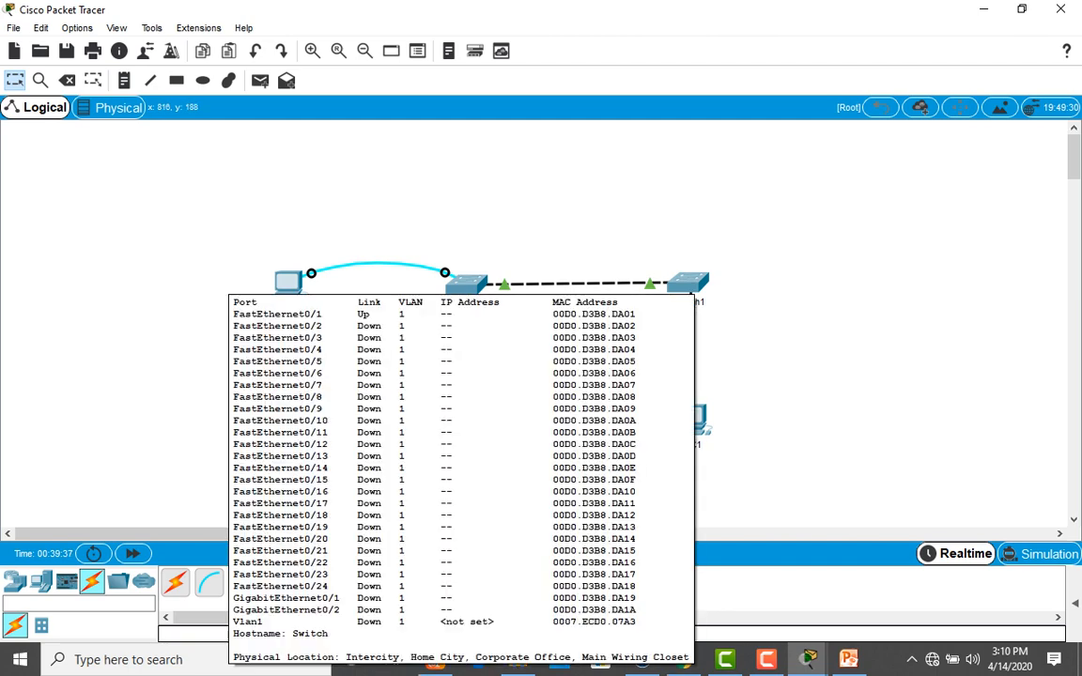
pyautogui.click(689, 282)
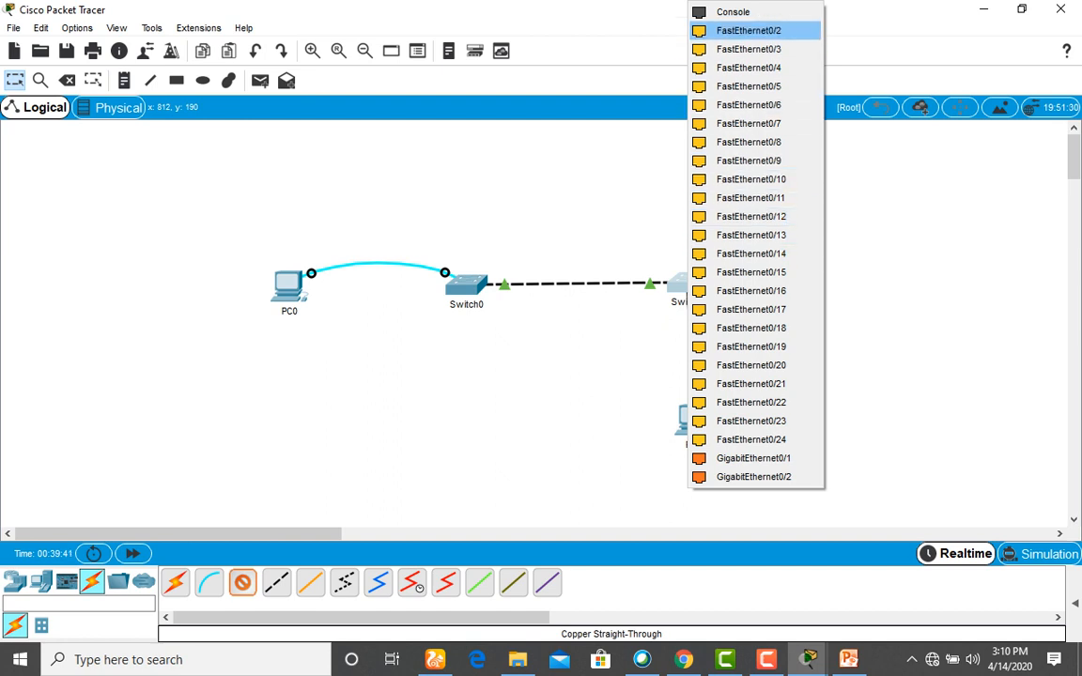
pyautogui.click(749, 30)
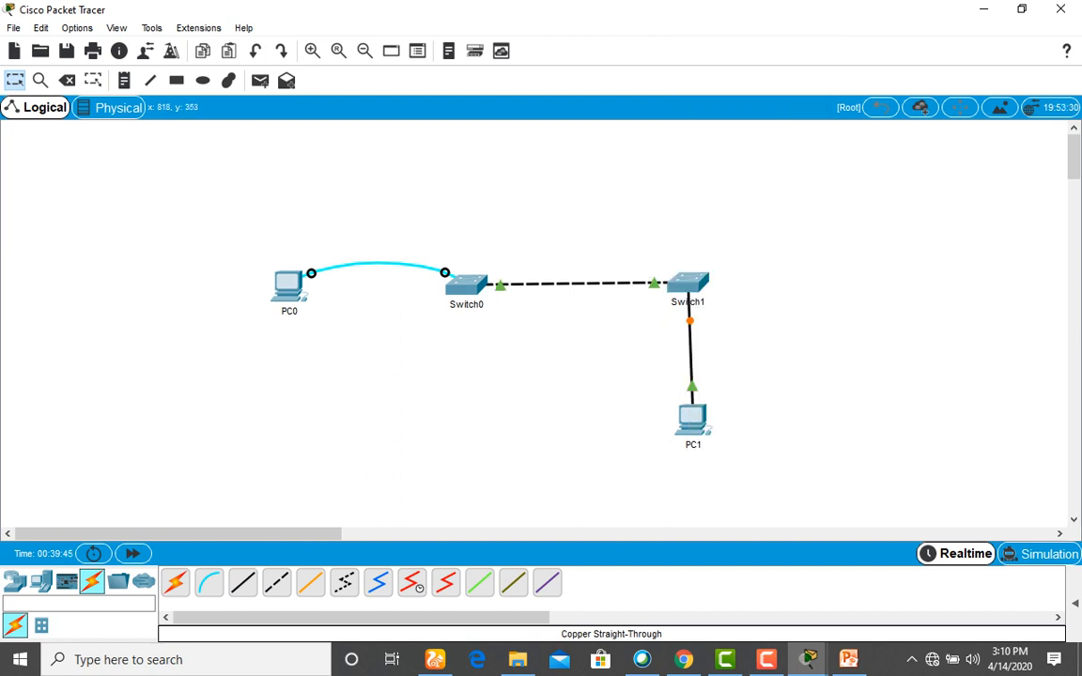
pyautogui.moveTo(692, 281)
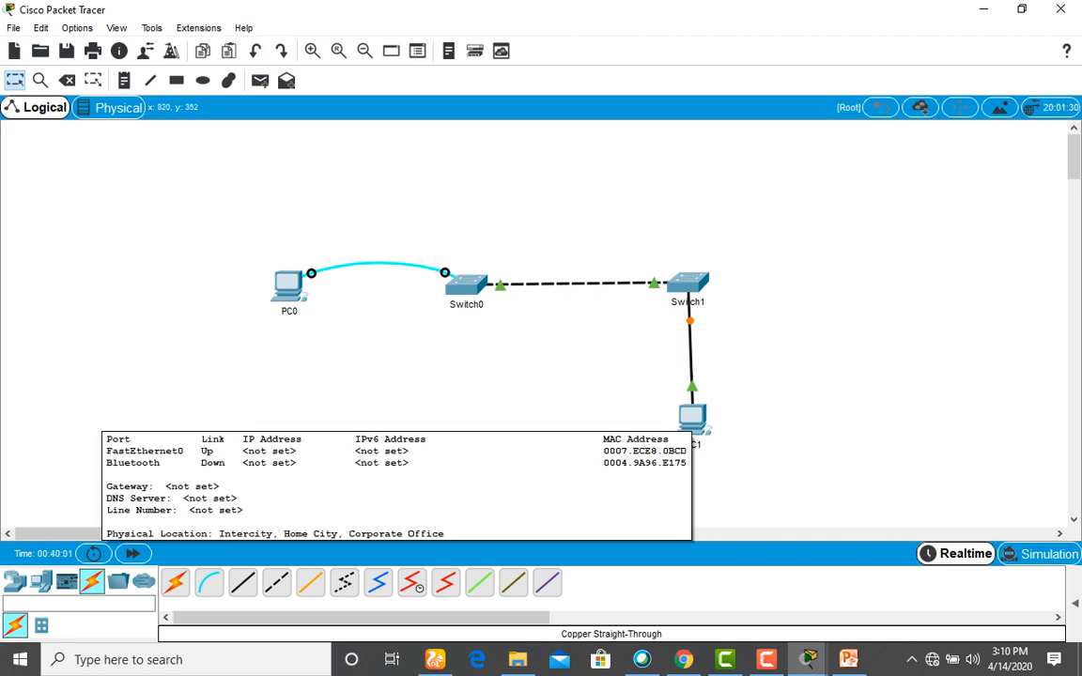
pyautogui.click(692, 419)
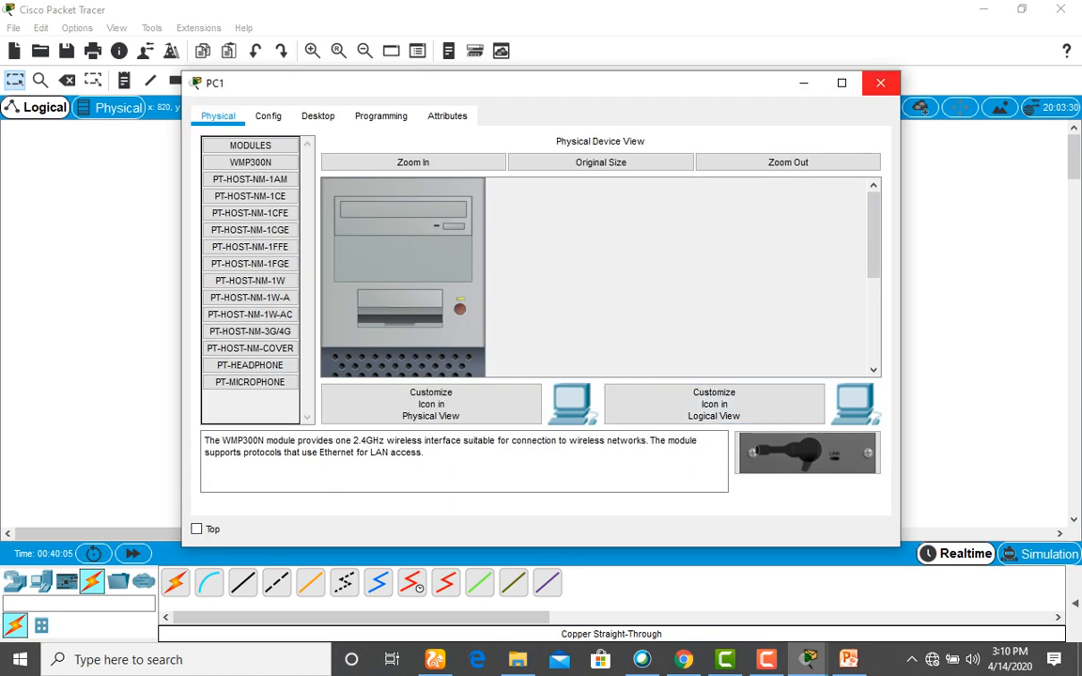
pyautogui.click(880, 83)
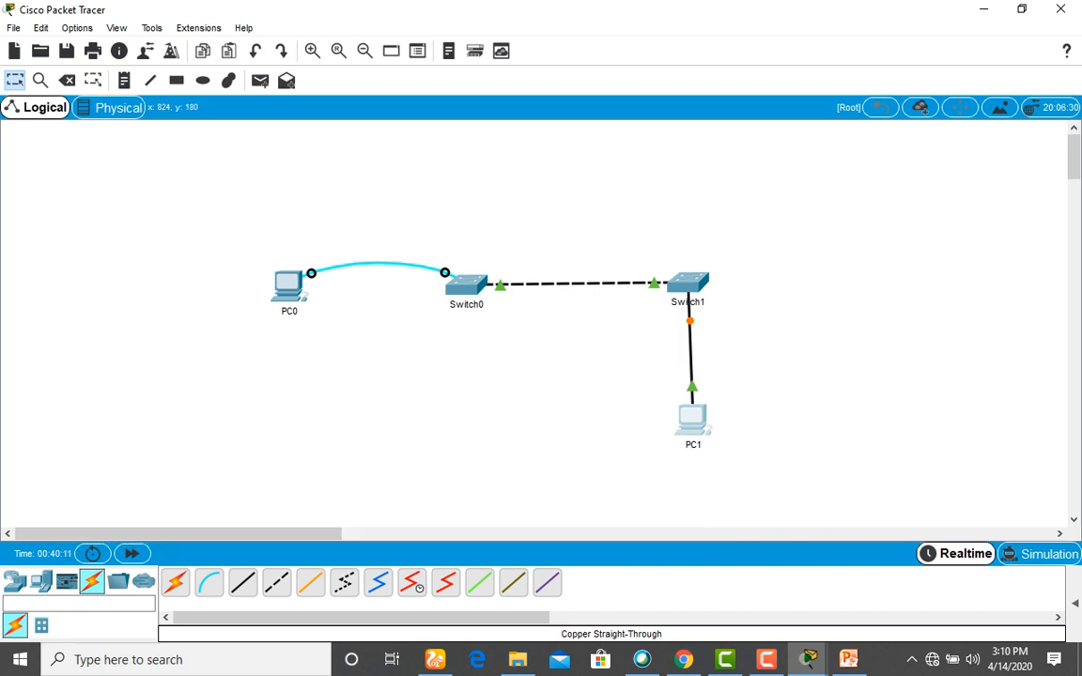
# Run a console cable from PC1's RS 232 to Switch1's Console port, then open PC1.
pyautogui.moveTo(693, 276)
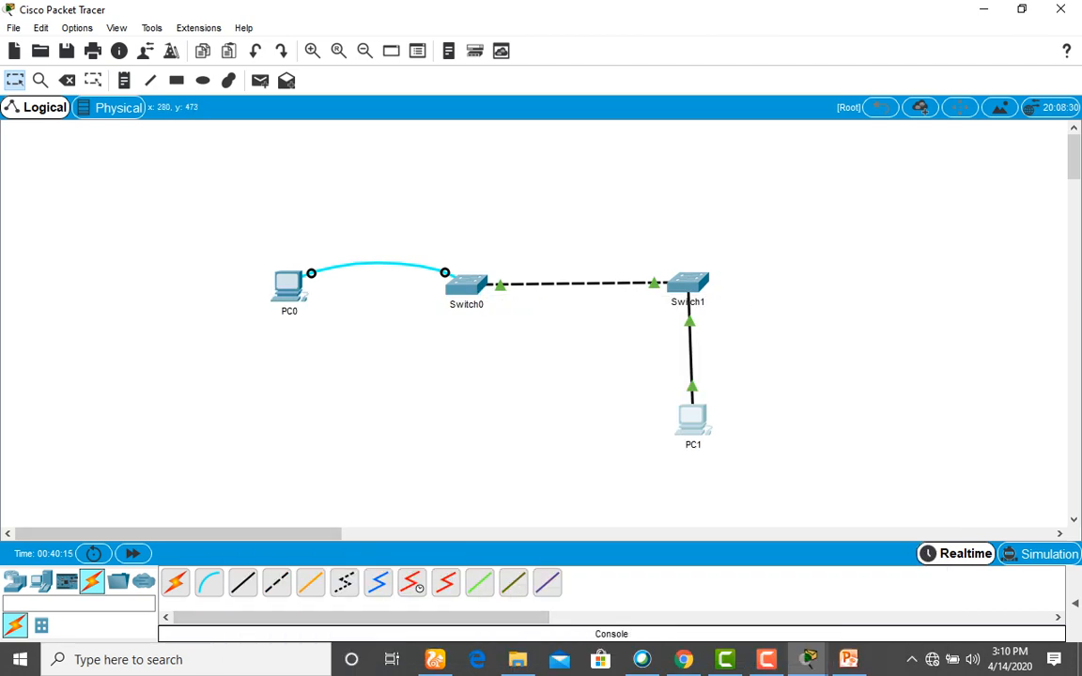
pyautogui.click(208, 582)
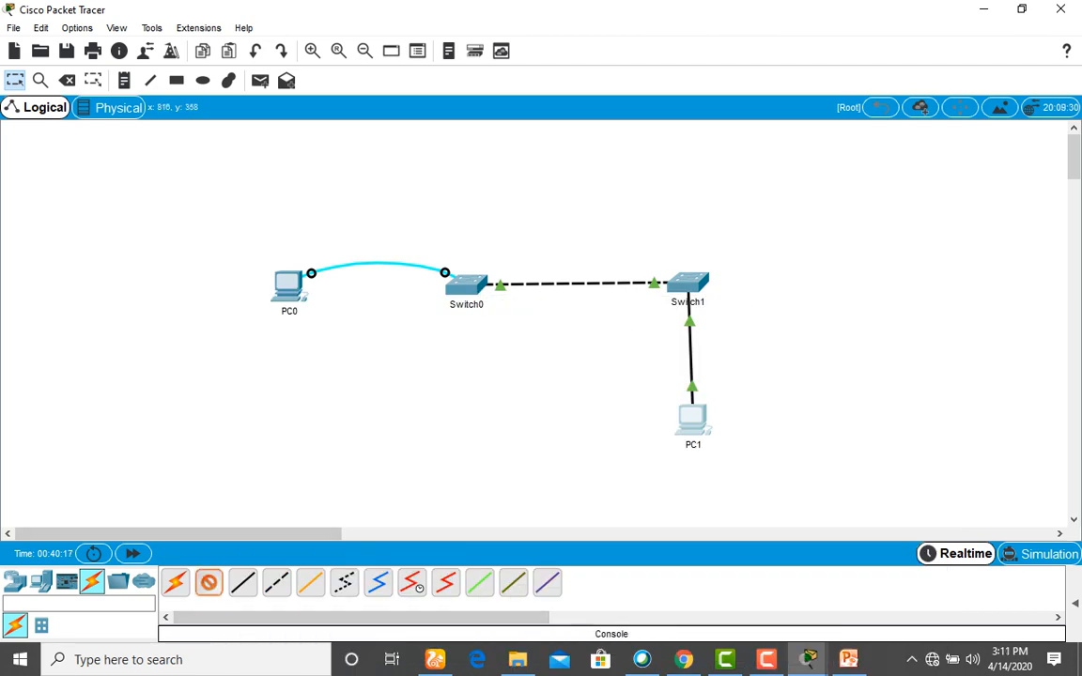
pyautogui.click(692, 421)
pyautogui.click(735, 434)
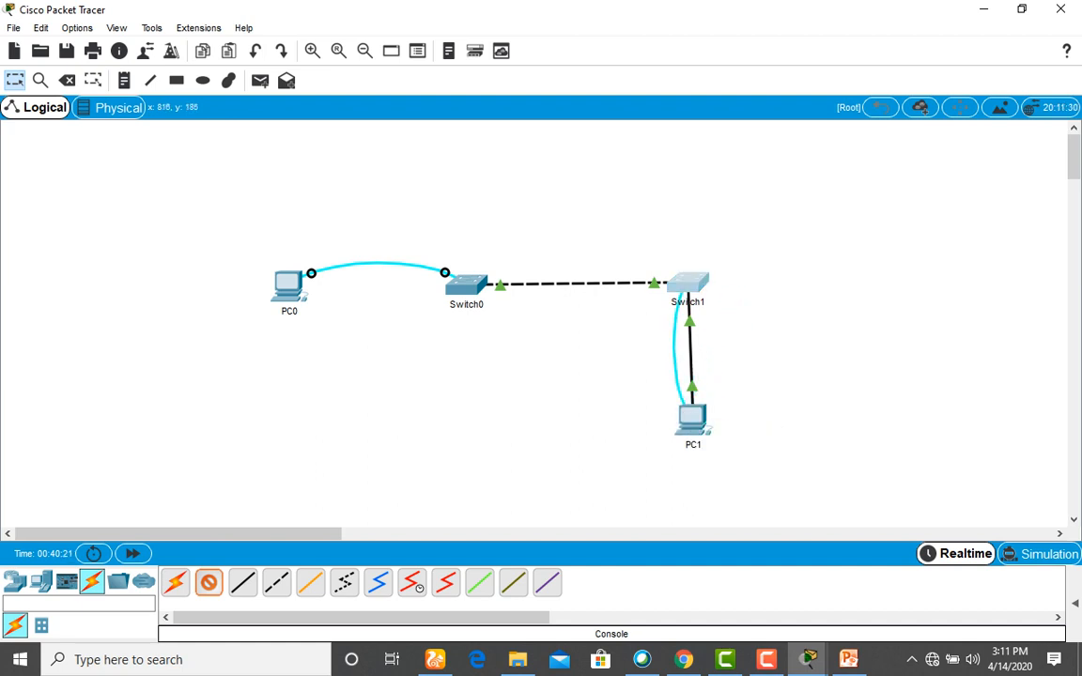
pyautogui.click(688, 282)
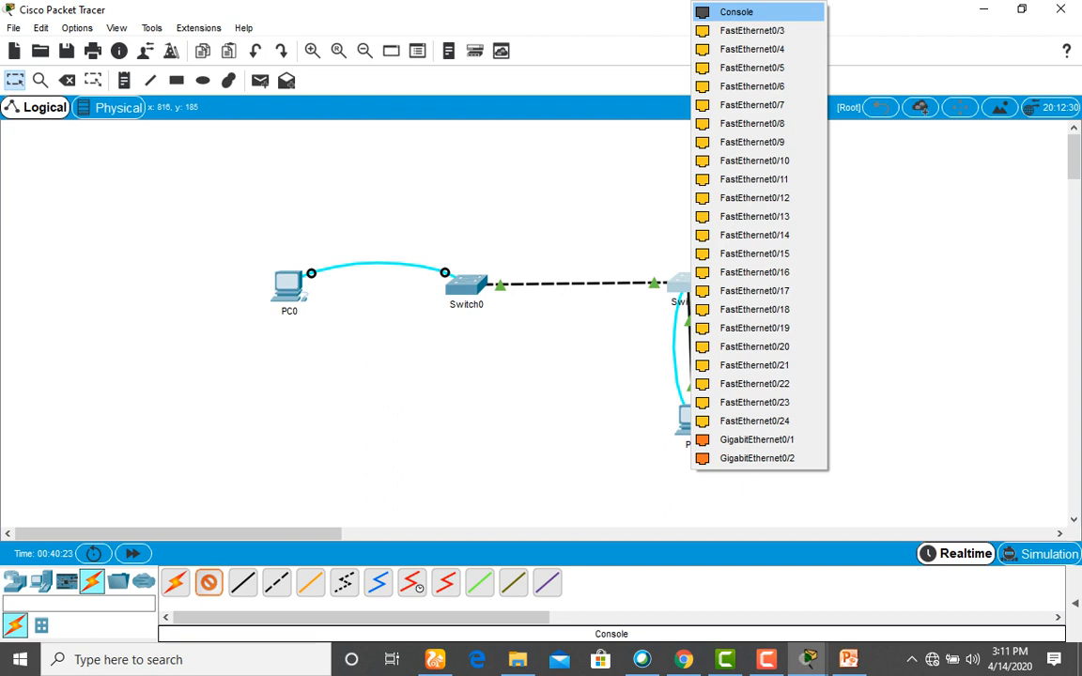
pyautogui.click(742, 12)
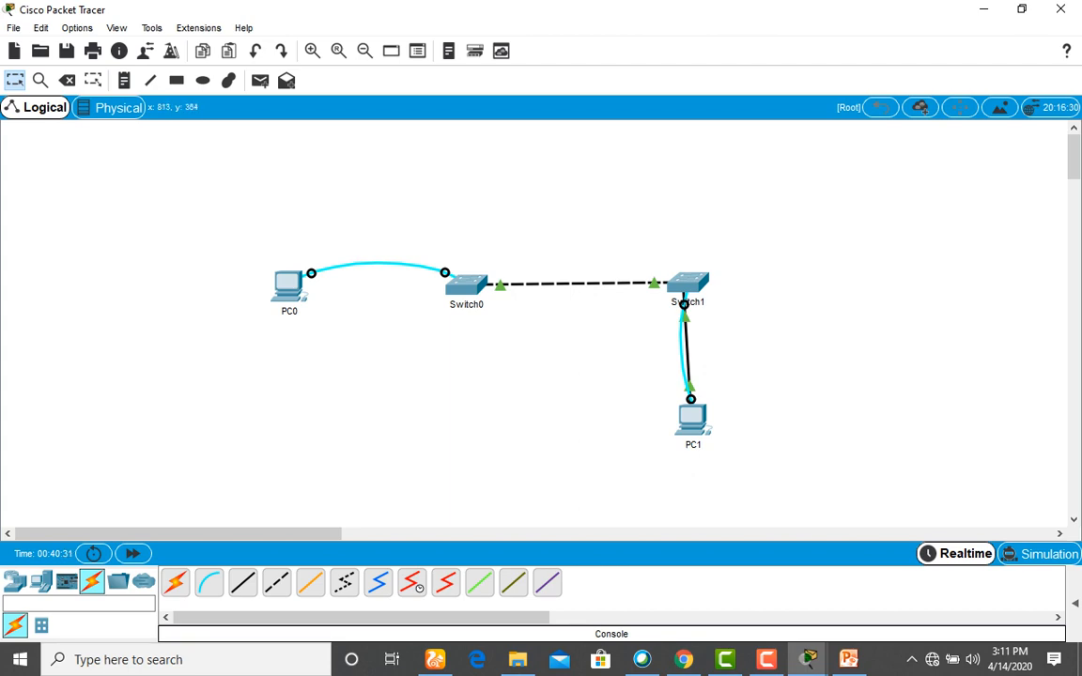
pyautogui.click(689, 423)
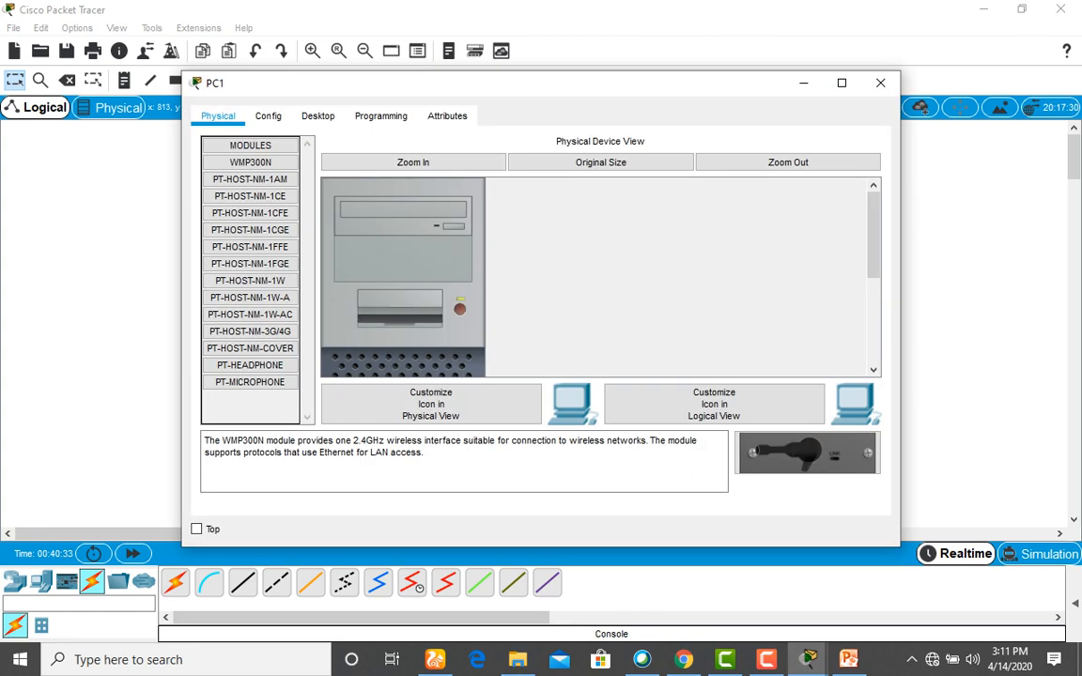
# Open PC1's terminal with default port settings and enter privileged mode with 'en'.
pyautogui.click(317, 115)
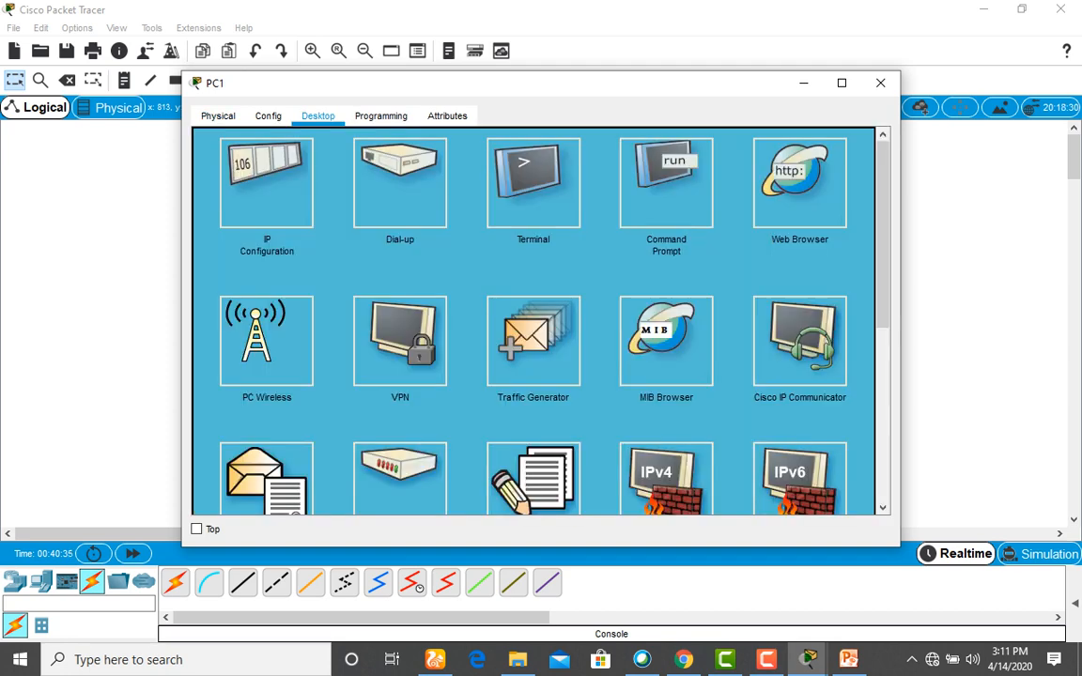
pyautogui.click(532, 183)
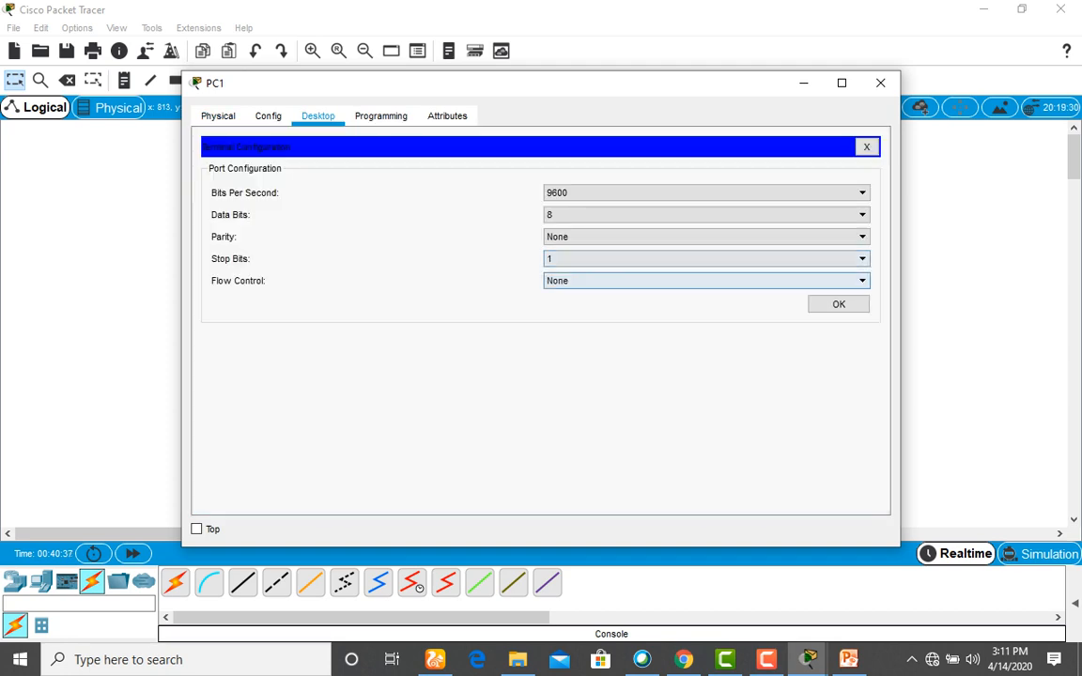
pyautogui.click(839, 304)
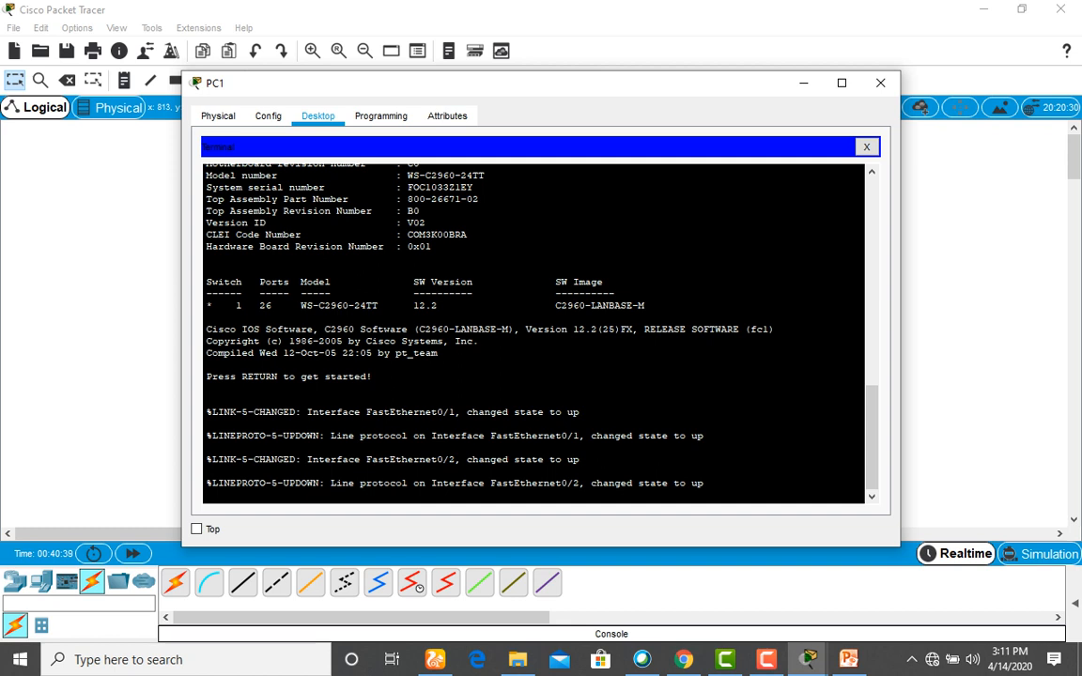
pyautogui.press('Return')
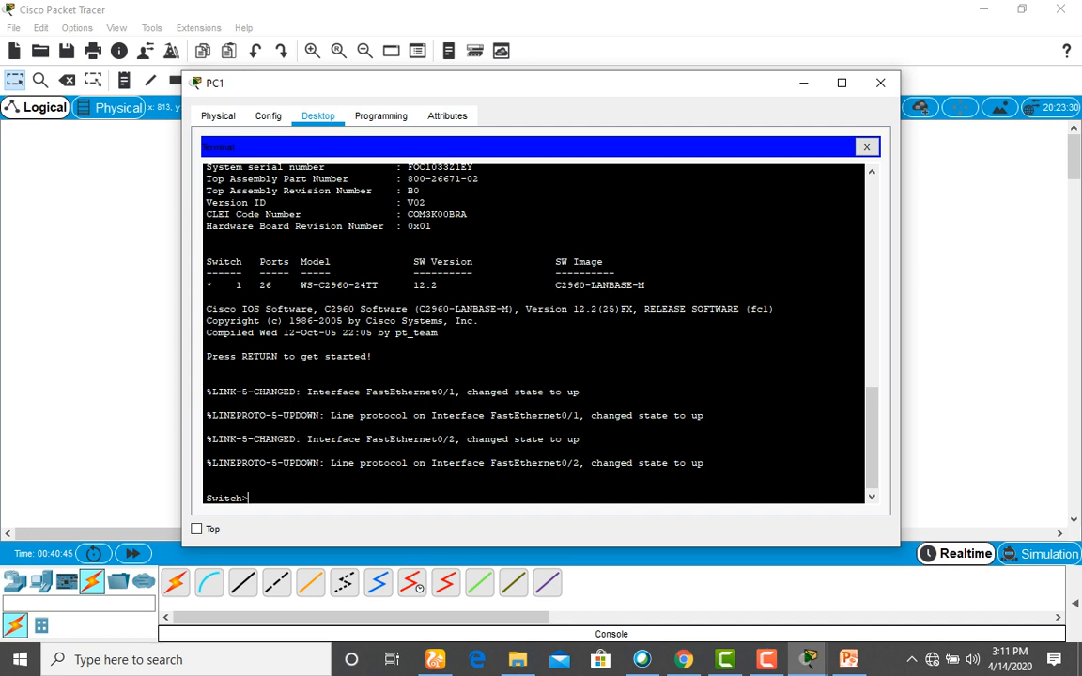
pyautogui.write('en')
pyautogui.press('Return')
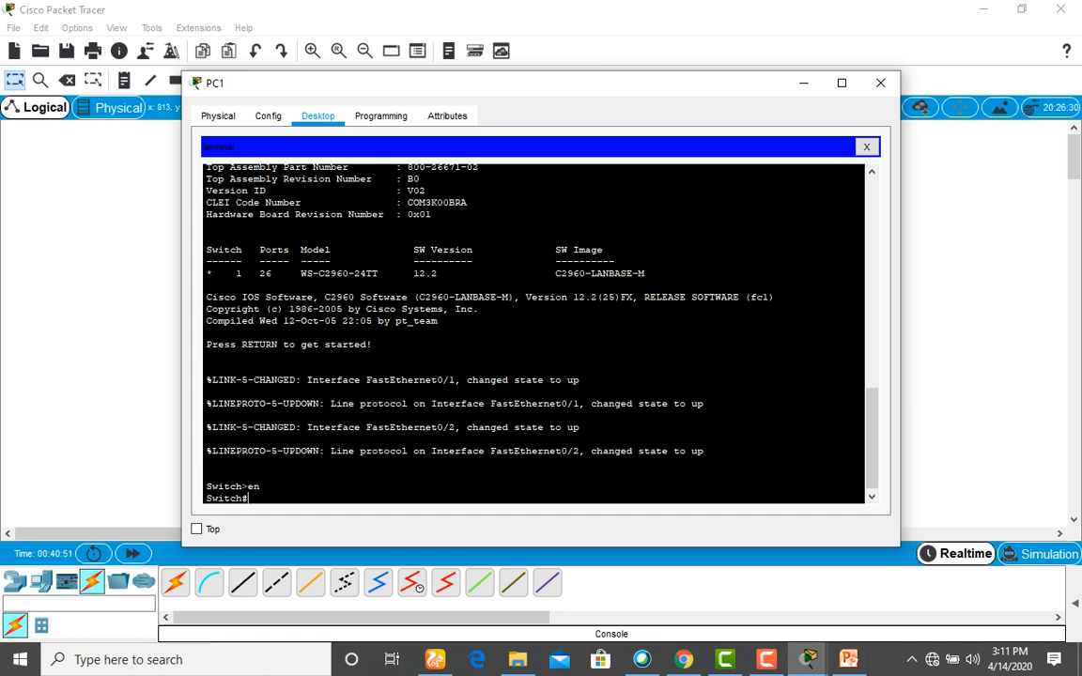
# Run 'conf t' and 'hostname KWAPS2', then minimize PC1's window.
pyautogui.write('conf t')
pyautogui.press('Return')
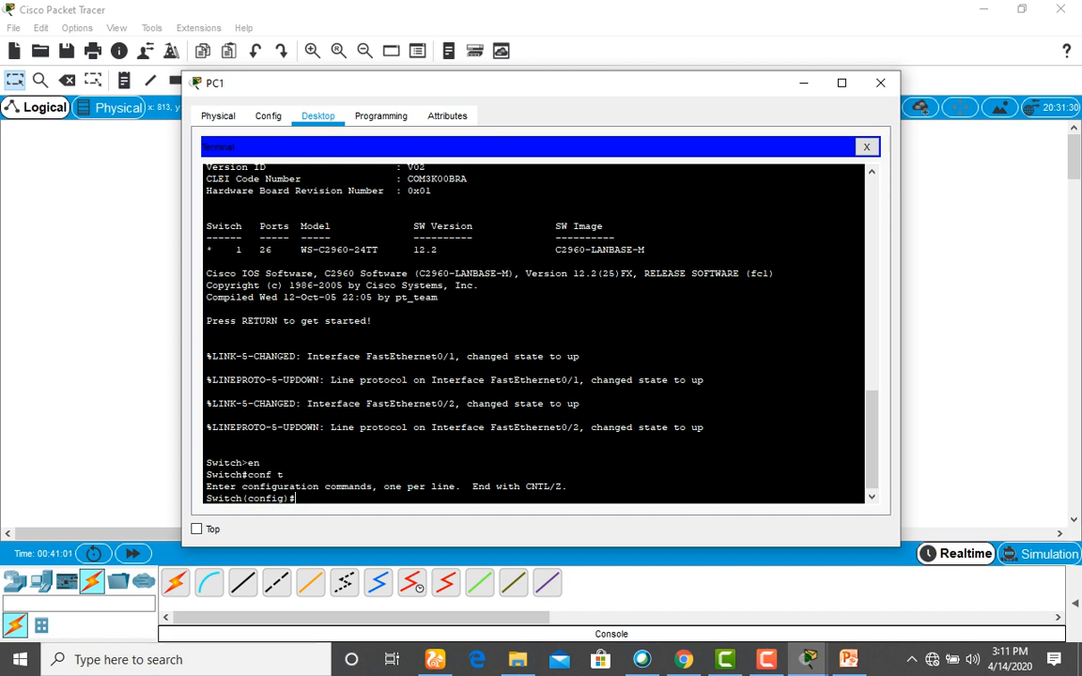
pyautogui.write('hostname KWAPS@')
pyautogui.press('BackSpace')
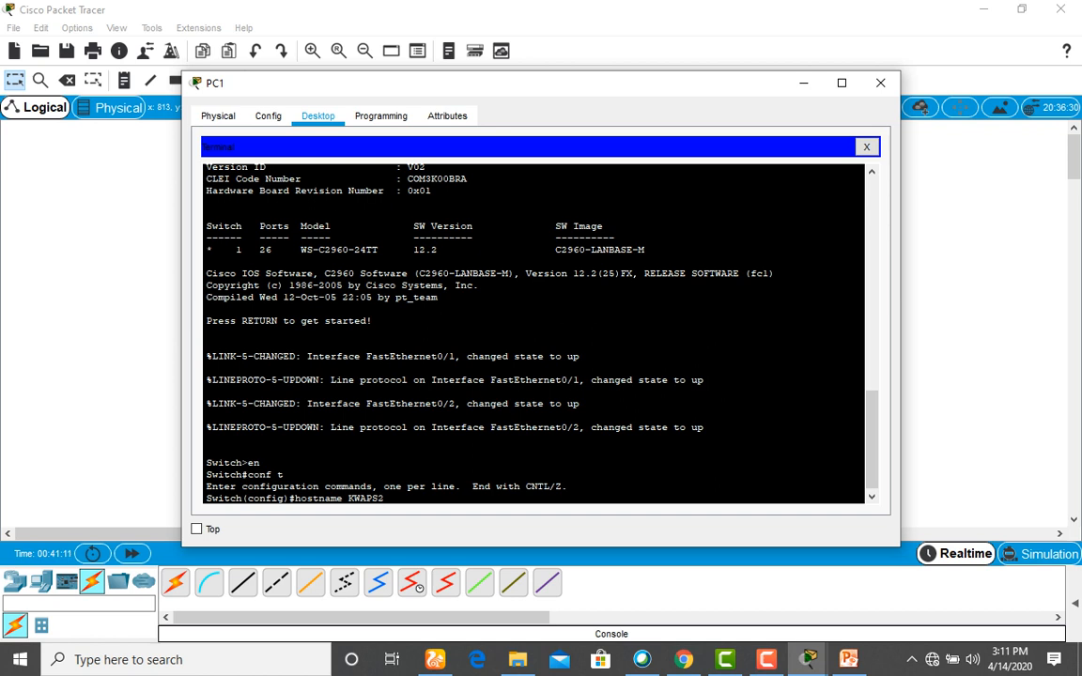
pyautogui.write('2')
pyautogui.press('Return')
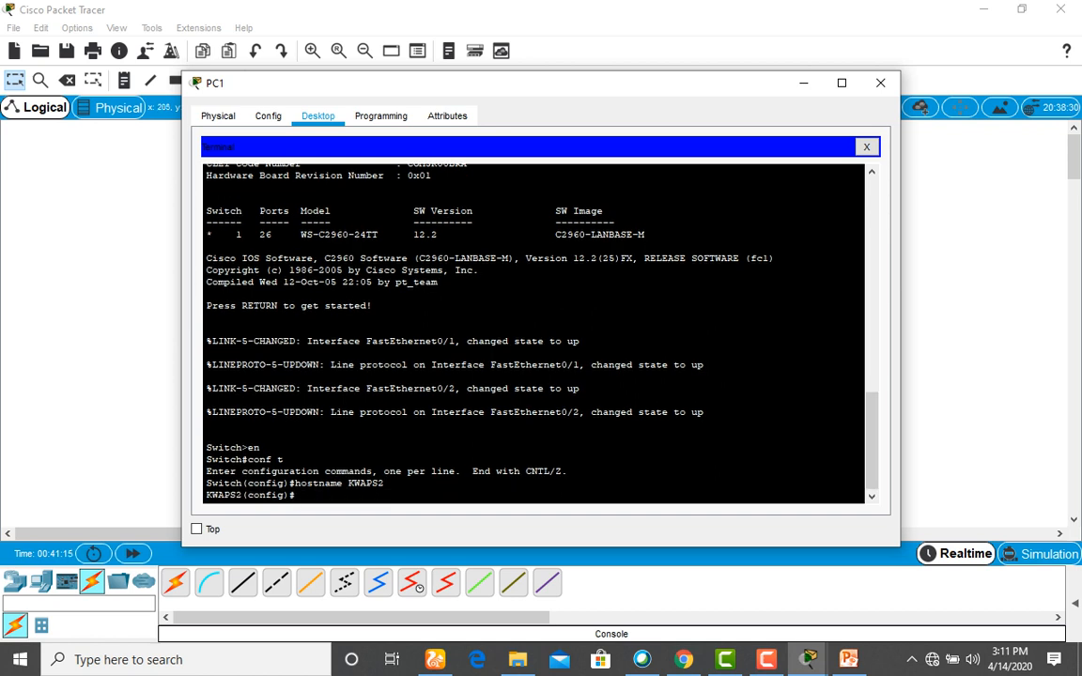
pyautogui.moveTo(243, 495); pyautogui.dragTo(207, 495)
pyautogui.click(804, 82)
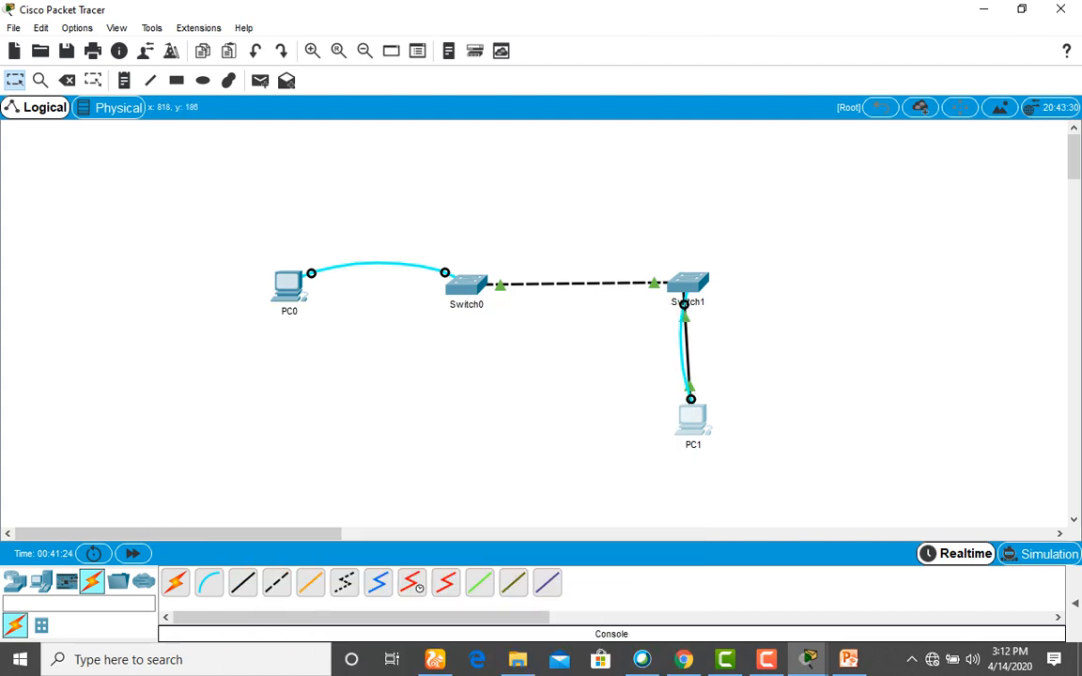
# Rename the Switch0 label on the workspace to kwaps.
pyautogui.moveTo(683, 304)
pyautogui.click(466, 305)
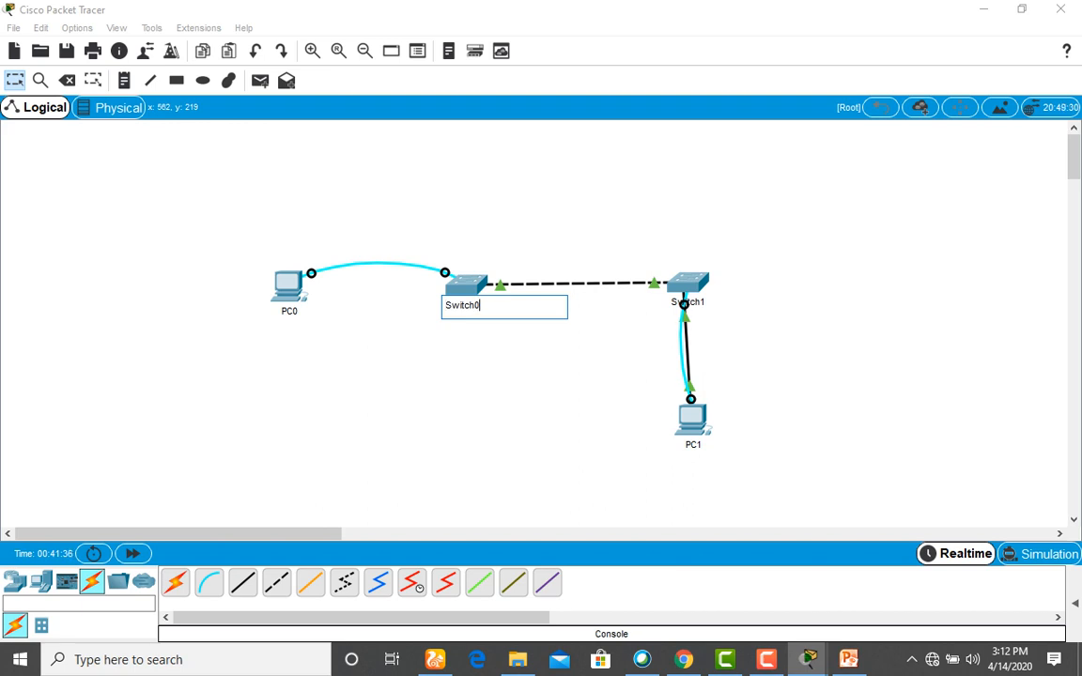
pyautogui.press('BackSpace')
pyautogui.press('BackSpace')
pyautogui.press('BackSpace')
pyautogui.press('BackSpace')
pyautogui.press('BackSpace')
pyautogui.press('BackSpace')
pyautogui.press('BackSpace')
pyautogui.write('kwaps')
pyautogui.click(688, 282)
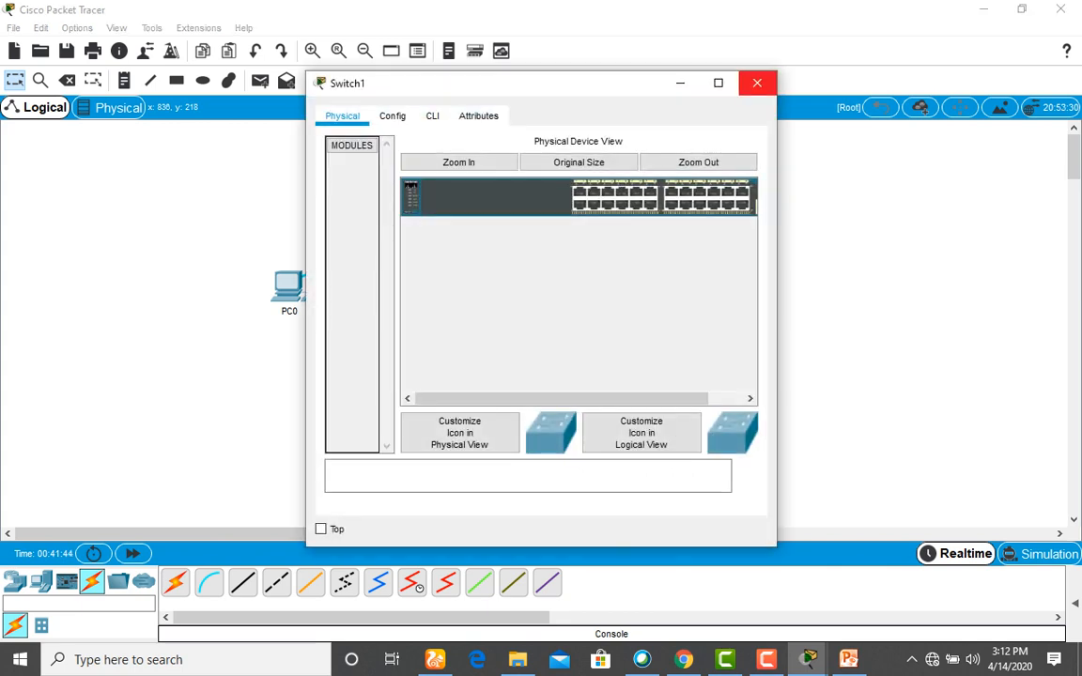
# Close the Switch1 window and rename its label to kwaps2.
pyautogui.click(757, 83)
pyautogui.click(684, 303)
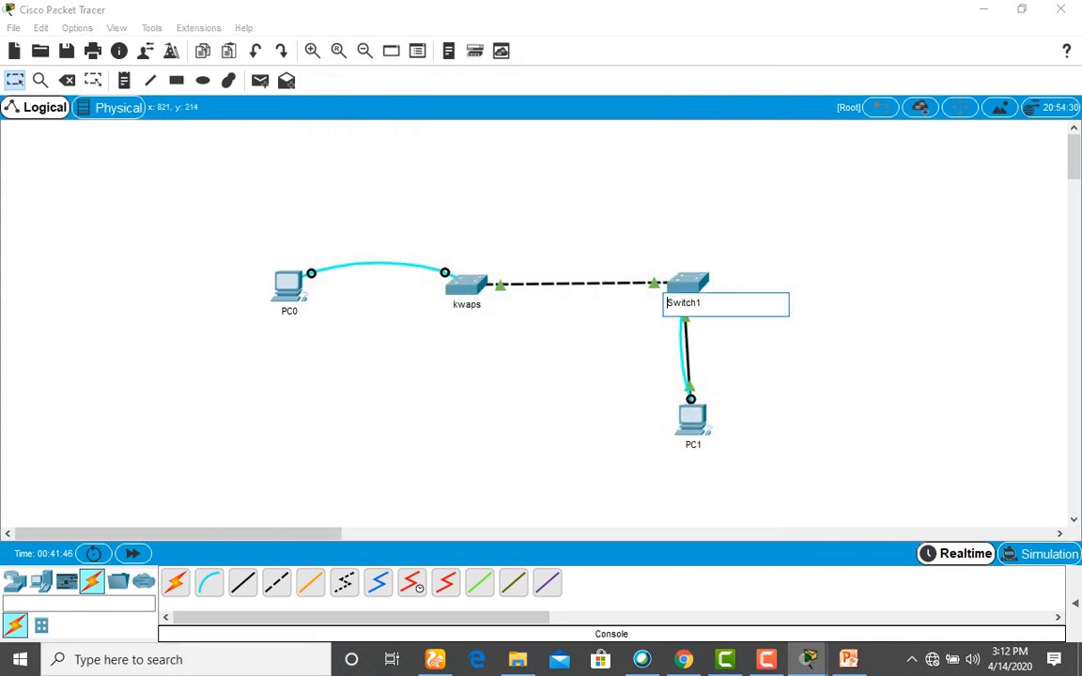
pyautogui.press('BackSpace')
pyautogui.press('BackSpace')
pyautogui.press('BackSpace')
pyautogui.press('BackSpace')
pyautogui.press('BackSpace')
pyautogui.press('BackSpace')
pyautogui.press('BackSpace')
pyautogui.write('kwaps')
pyautogui.write('1')
pyautogui.write('2')
pyautogui.press('Return')
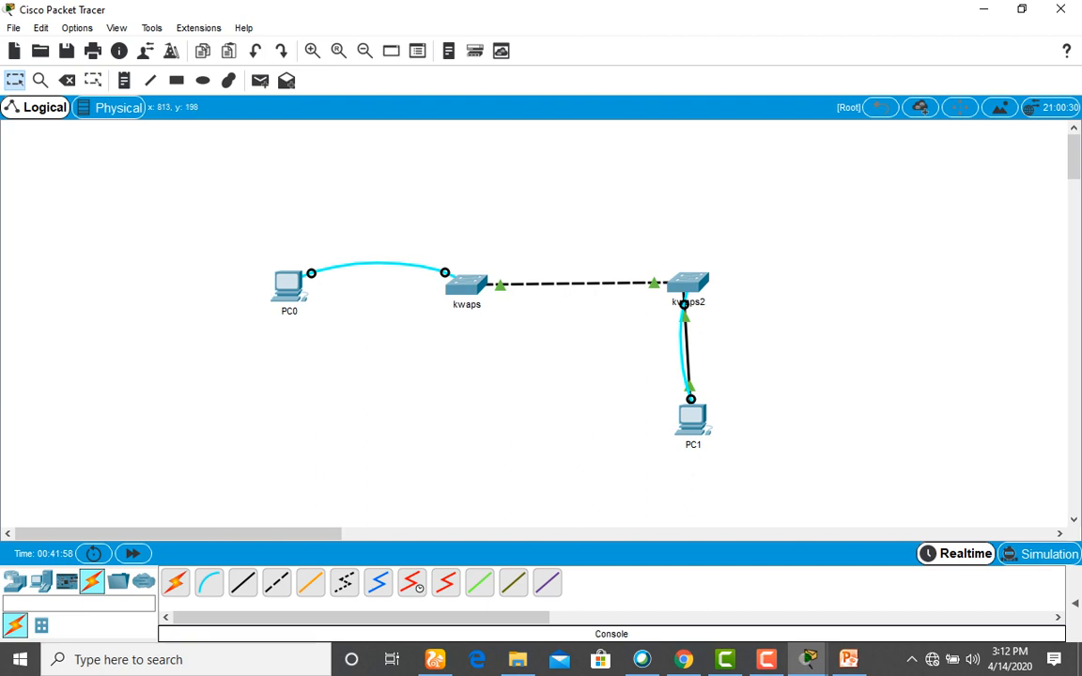
pyautogui.moveTo(684, 302)
# Reopen PC1's console, run 'do copy run start' accepting startup-config, then close PC1.
pyautogui.moveTo(697, 418); pyautogui.dragTo(692, 421)
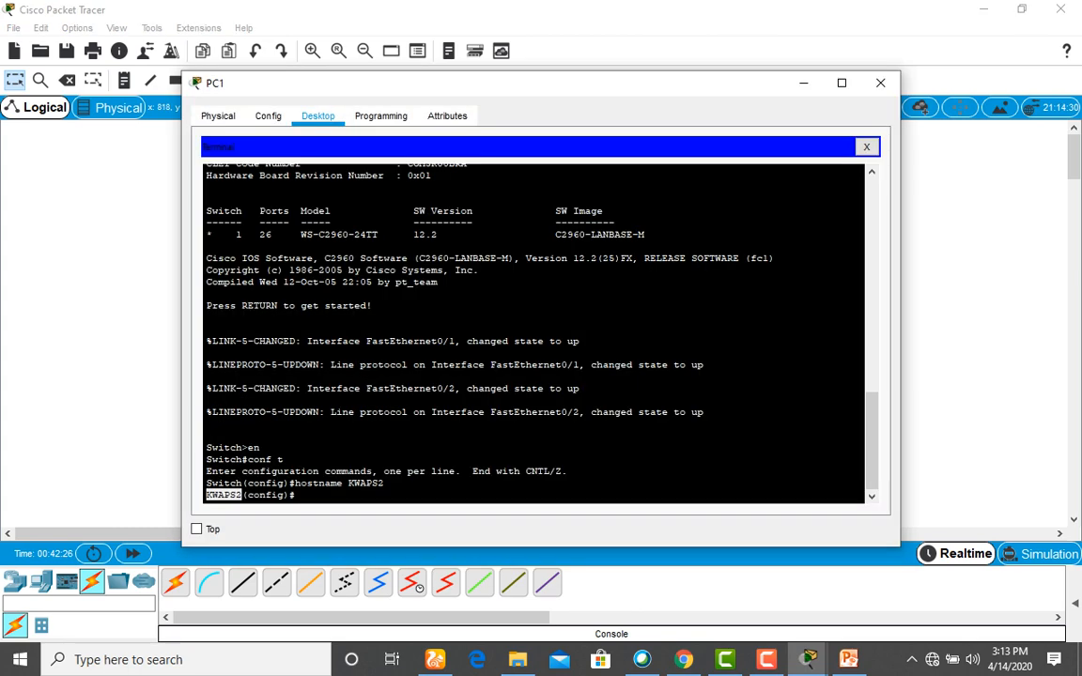
pyautogui.click(296, 495)
pyautogui.write('do c')
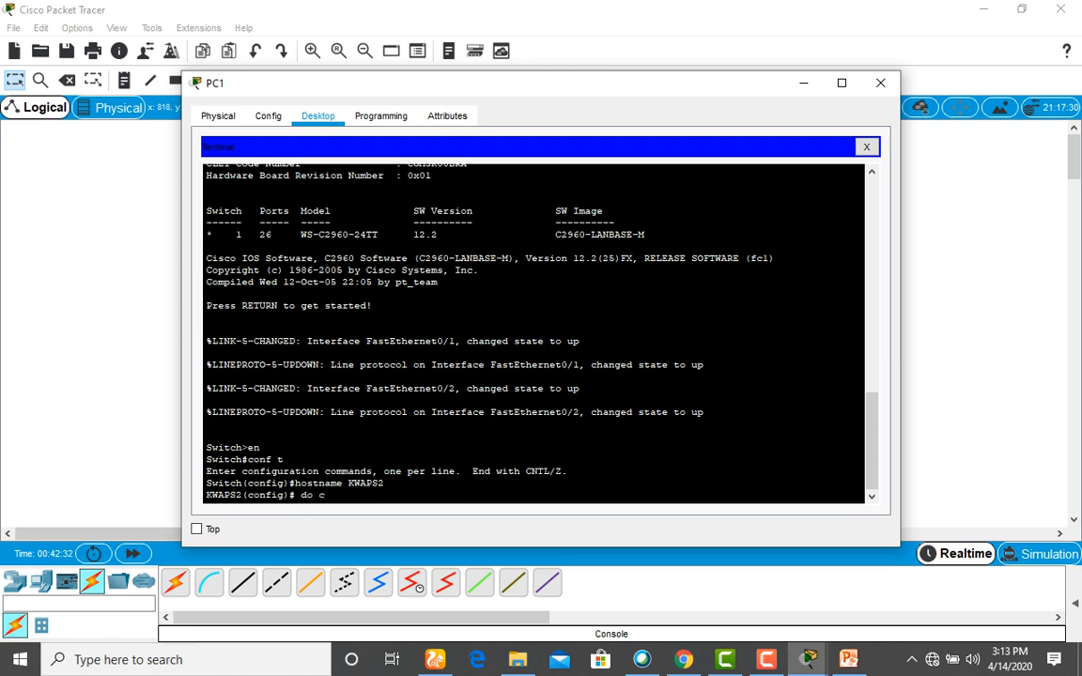
pyautogui.write('opy run start')
pyautogui.press('Return')
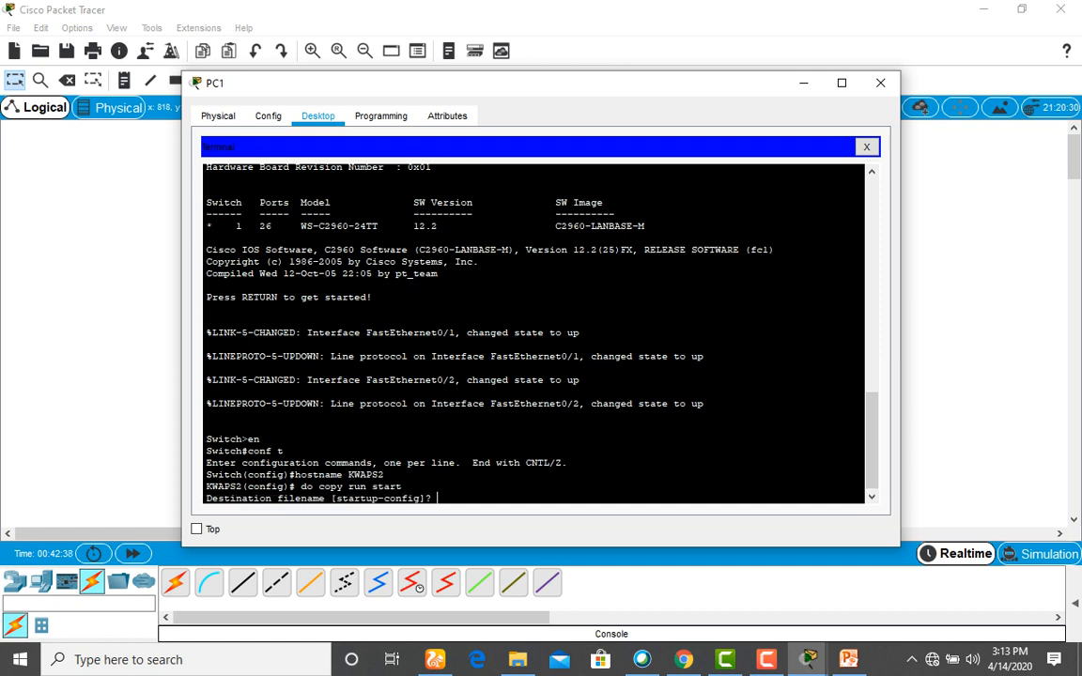
pyautogui.press('Return')
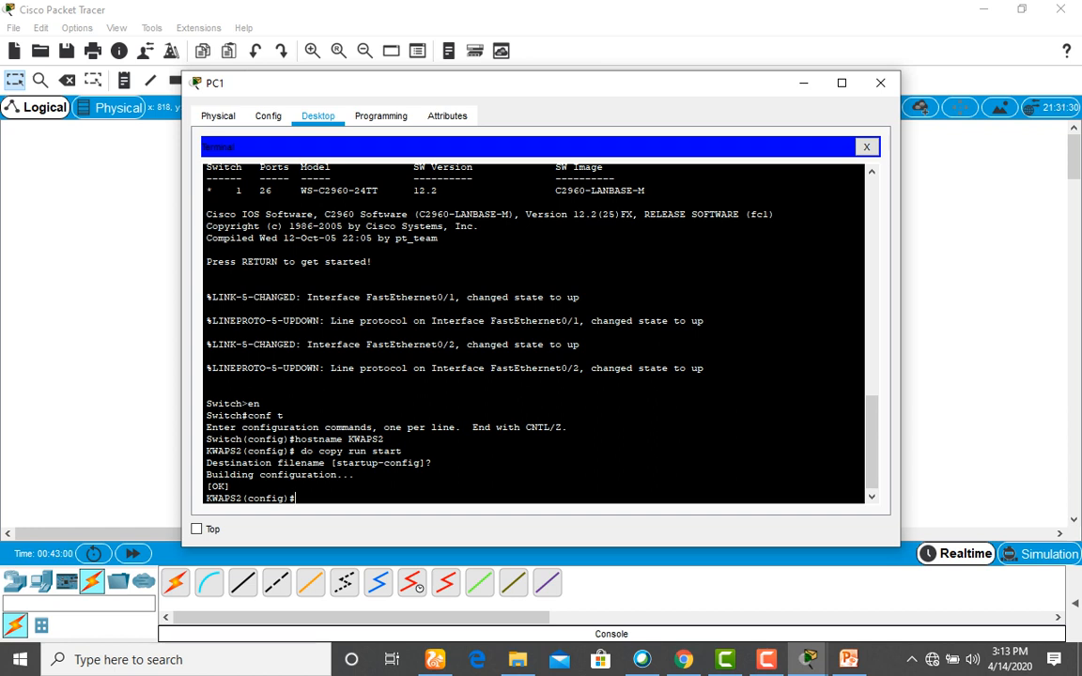
pyautogui.click(881, 83)
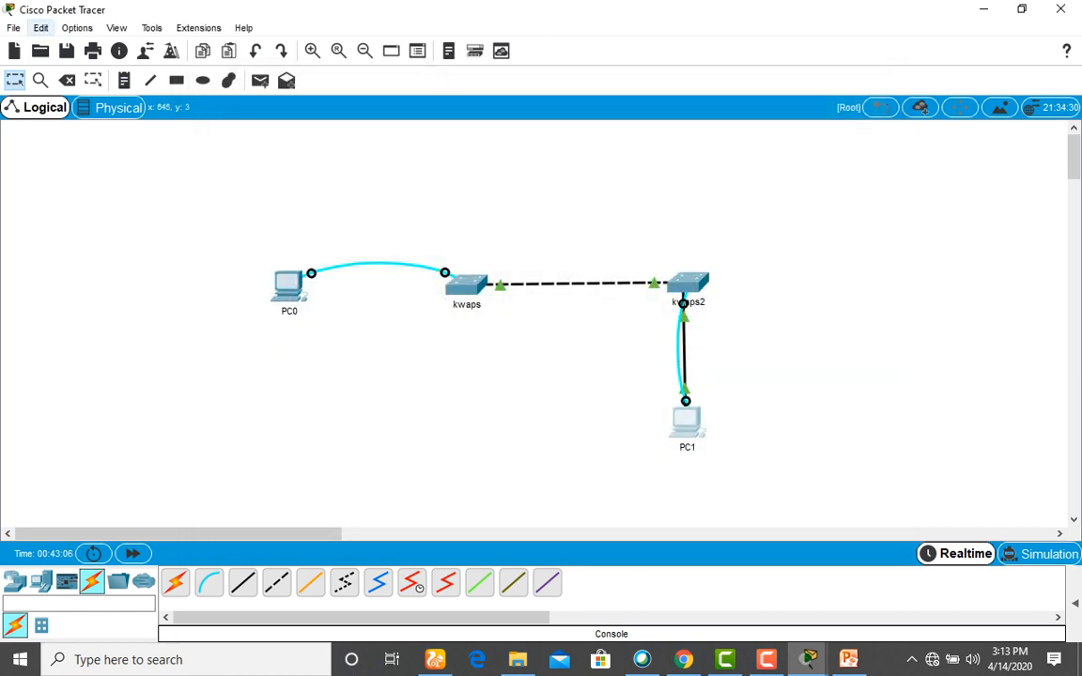
# Save the network as 'assignment 1' with the .pkt file type in the Desktop folder.
pyautogui.click(13, 27)
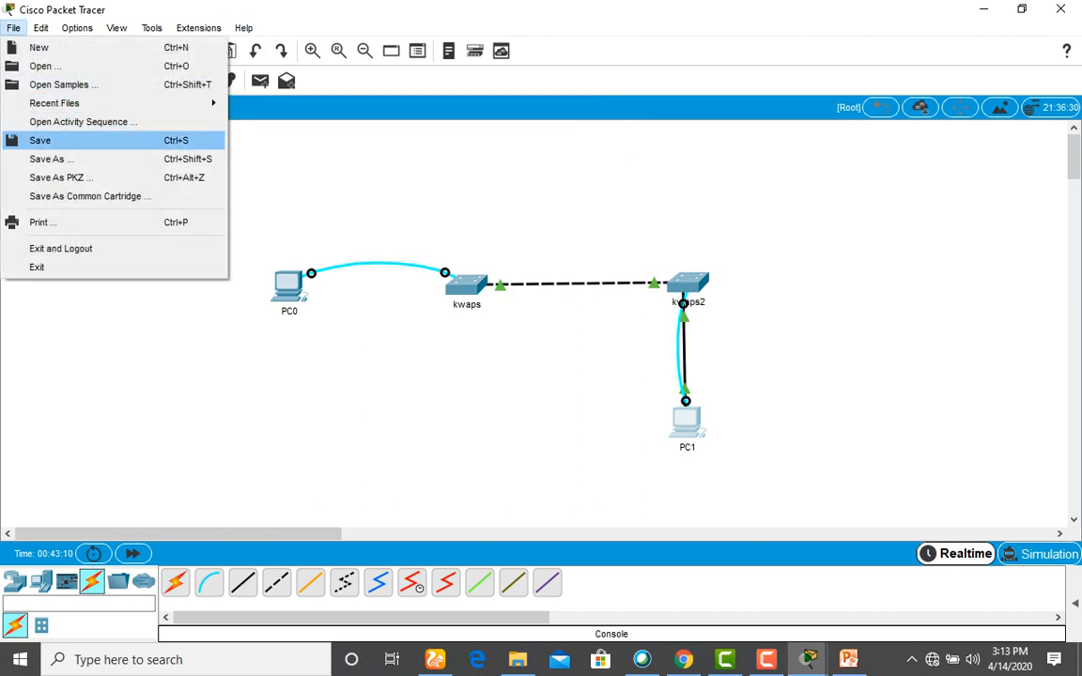
pyautogui.click(40, 140)
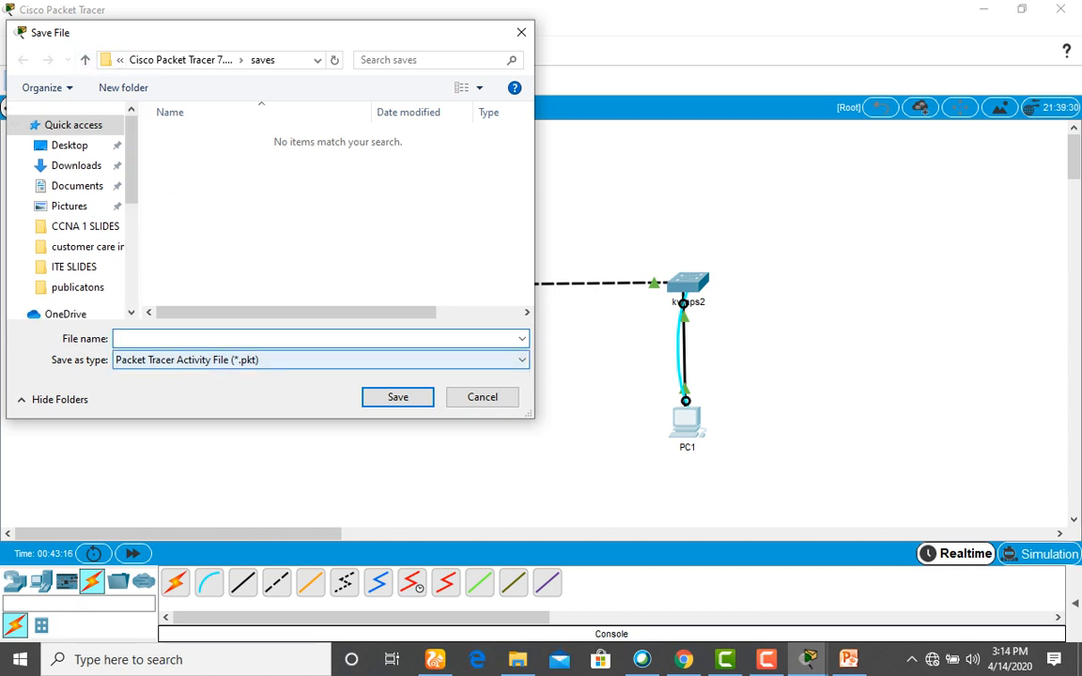
pyautogui.click(320, 359)
pyautogui.click(321, 377)
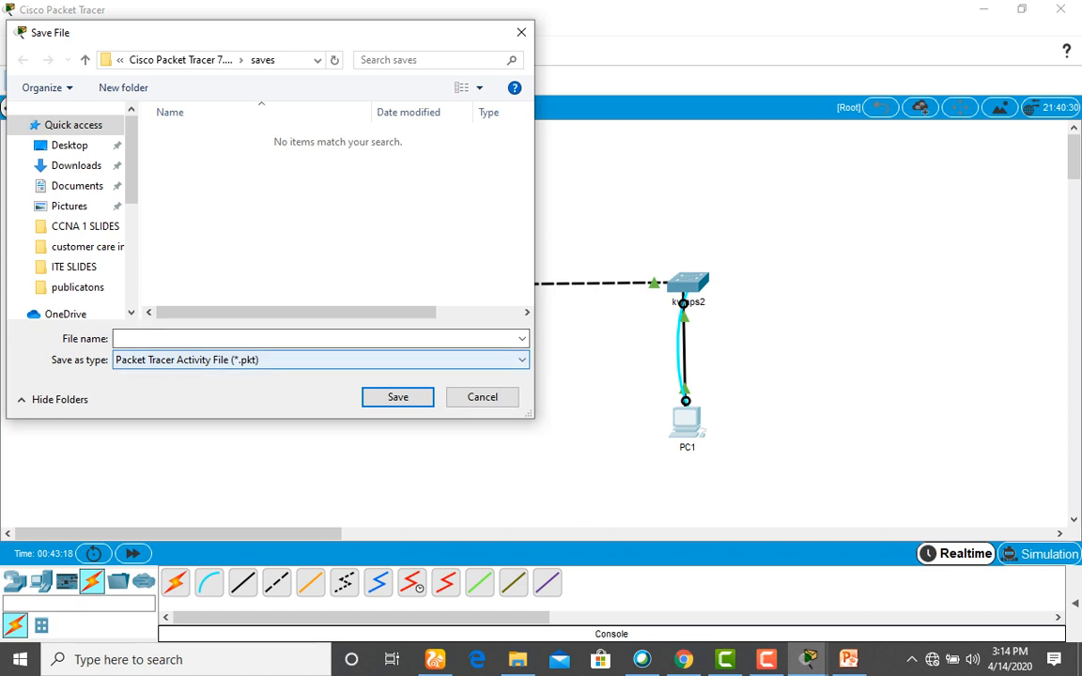
pyautogui.click(317, 338)
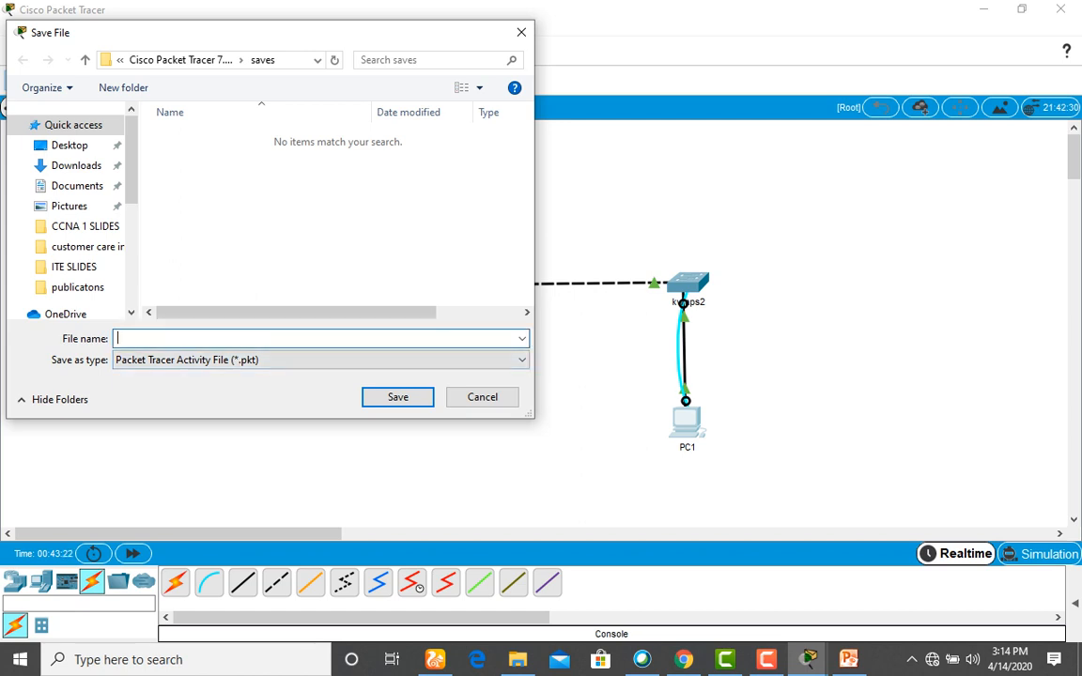
pyautogui.write('assignment 1')
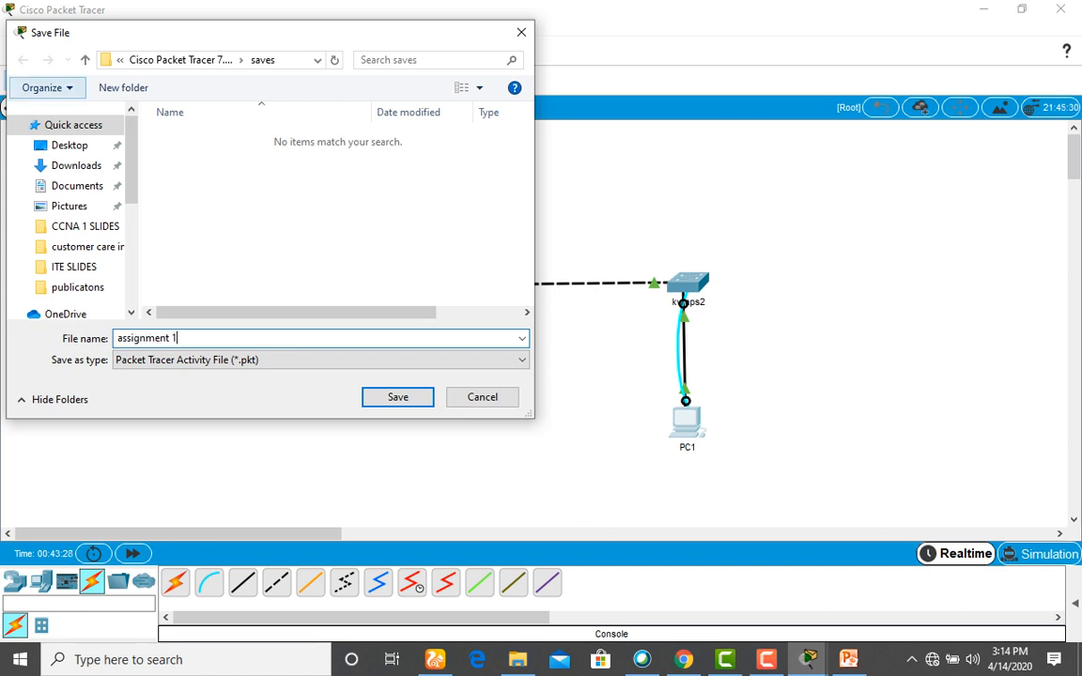
pyautogui.click(70, 145)
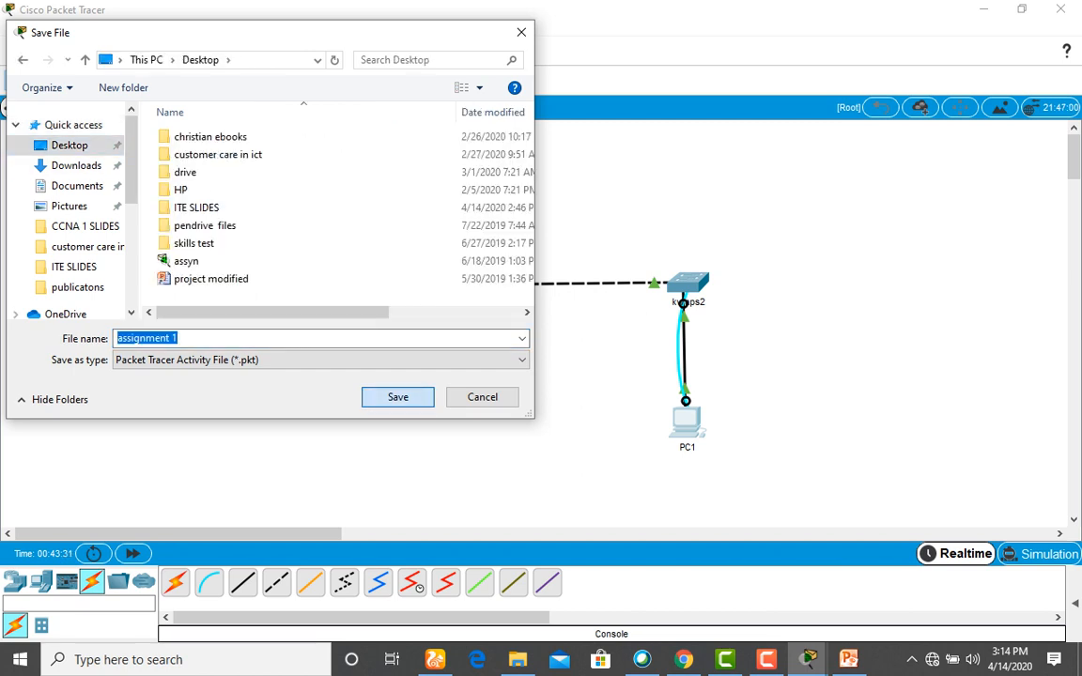
pyautogui.press('Return')
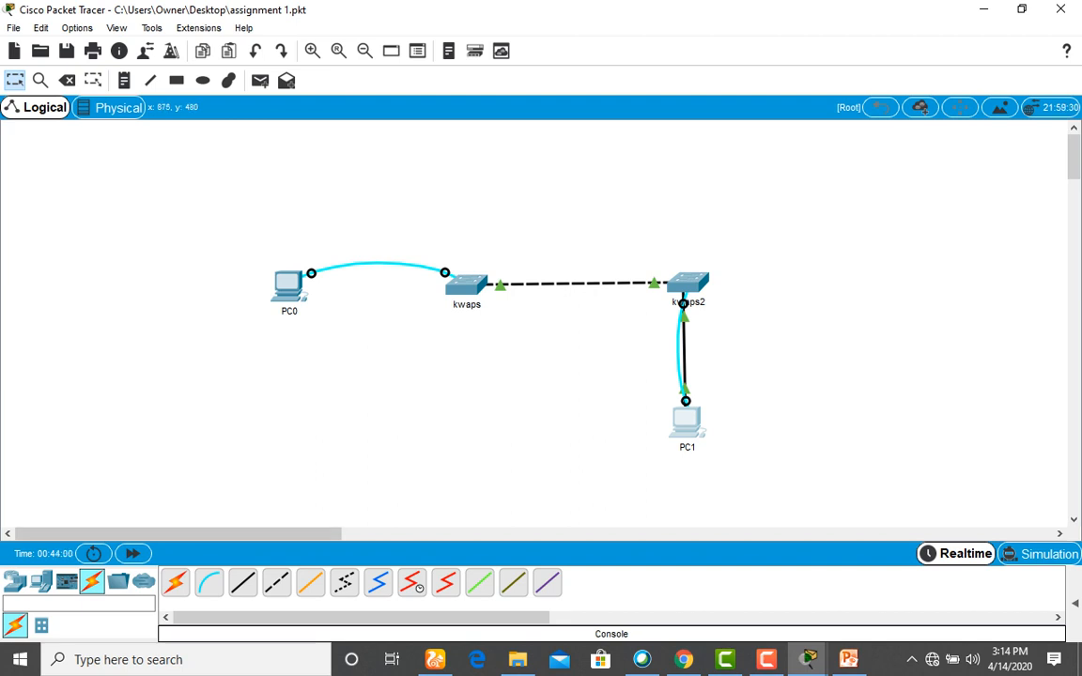
pyautogui.moveTo(766, 659)
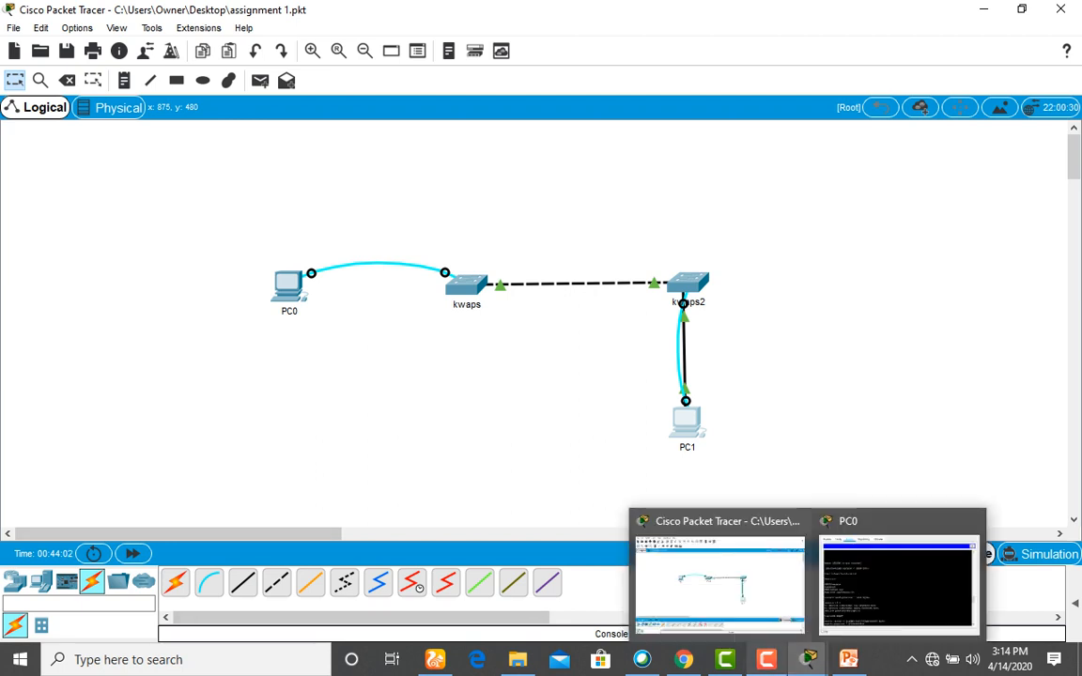
pyautogui.click(765, 610)
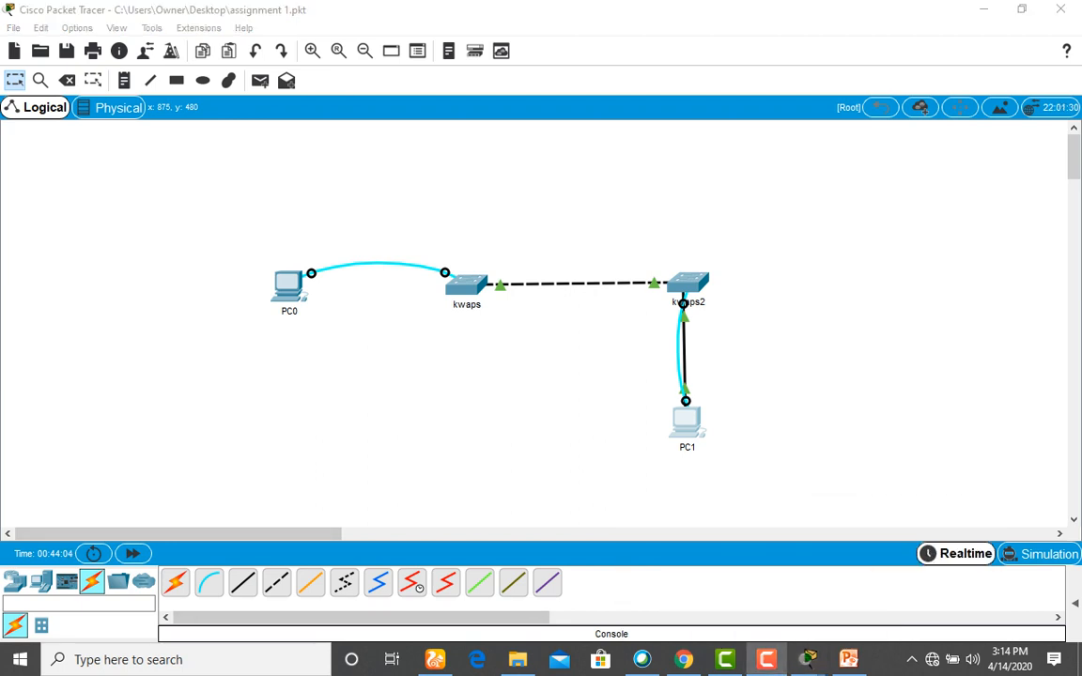